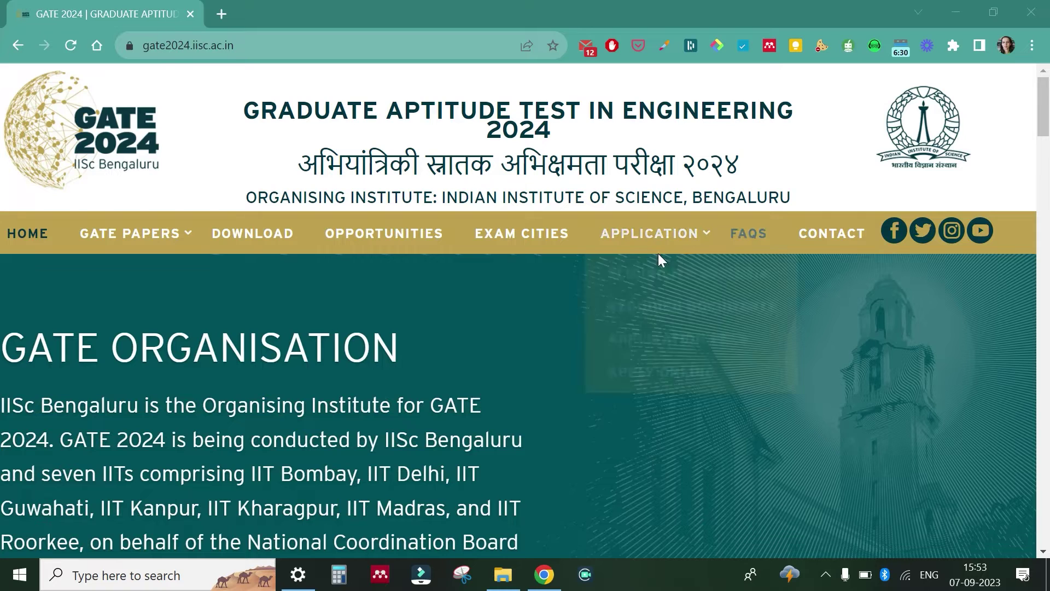
# Open the GATE 2024 GOAPS login page in a new tab and scroll down to Register Here.
pyautogui.moveTo(664, 241)
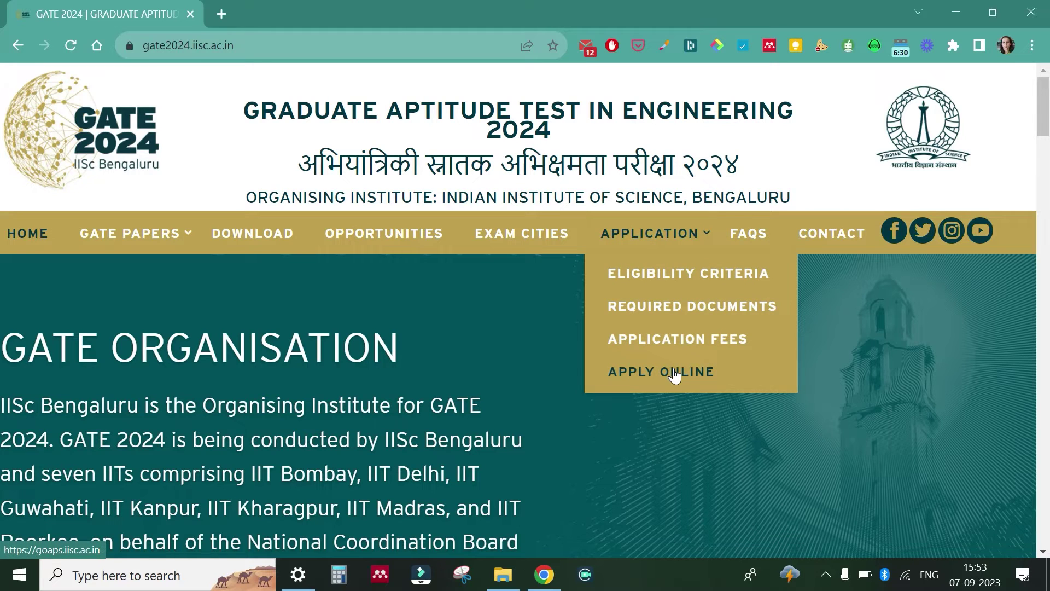
pyautogui.click(675, 370)
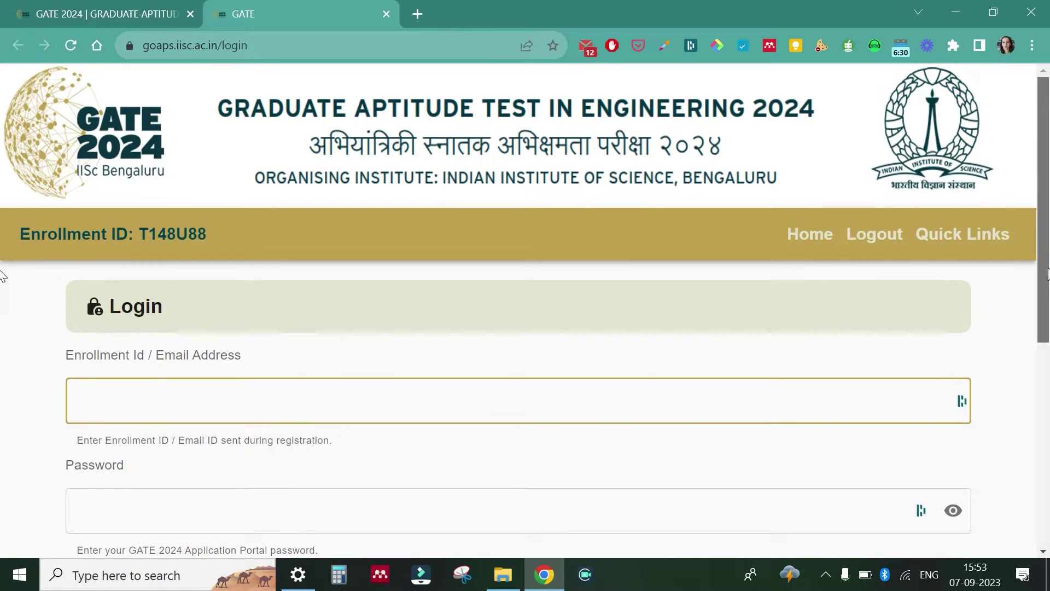
pyautogui.scroll(-1, 2, 276)
pyautogui.scroll(-2, 2, 286)
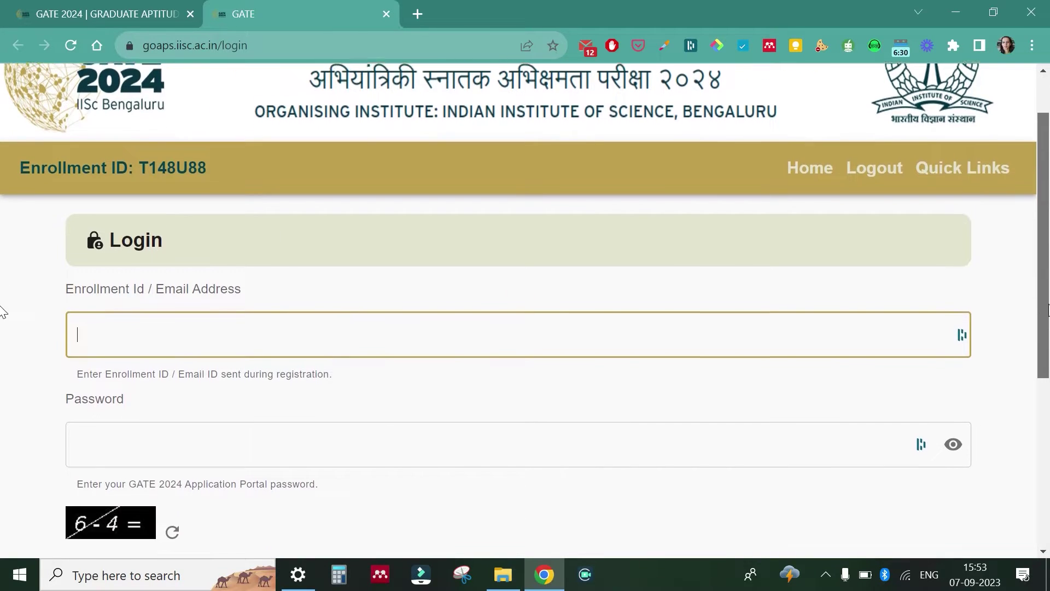
pyautogui.scroll(-3, 3, 334)
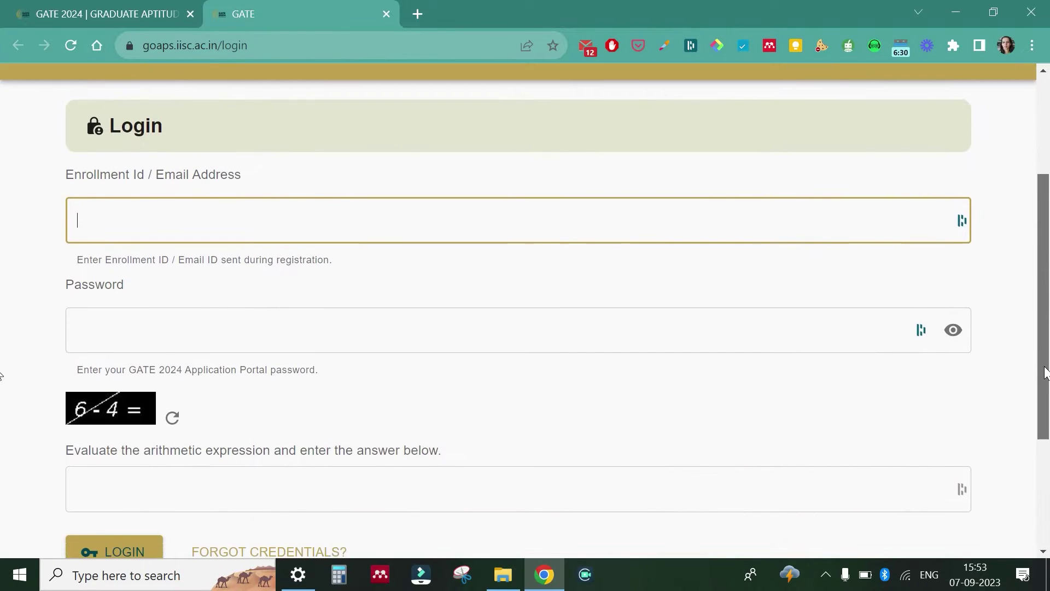
pyautogui.scroll(2, 2, 368)
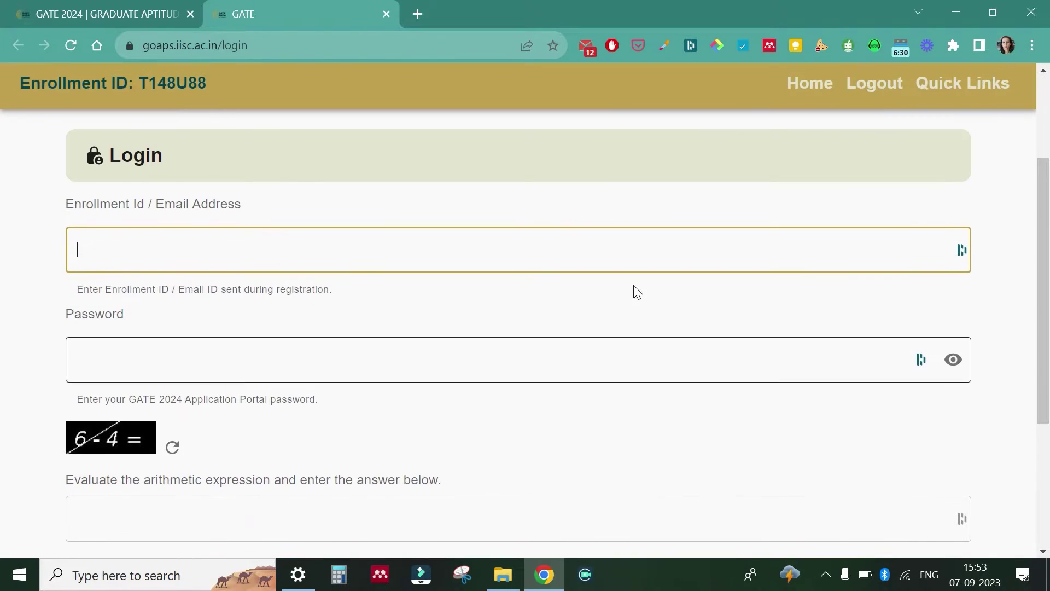
pyautogui.scroll(-3, 4, 274)
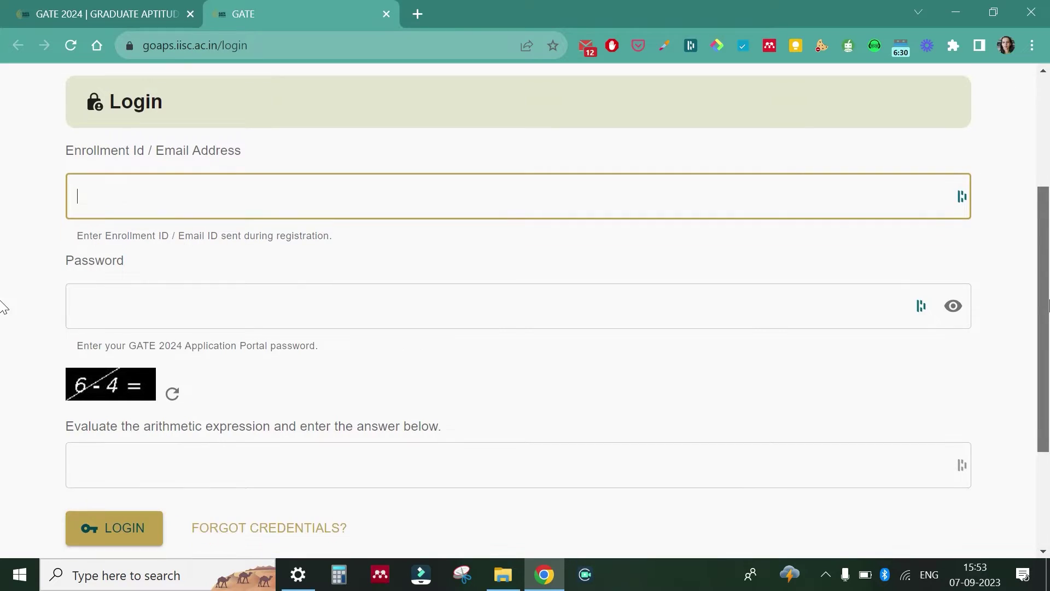
pyautogui.scroll(-1, 2, 376)
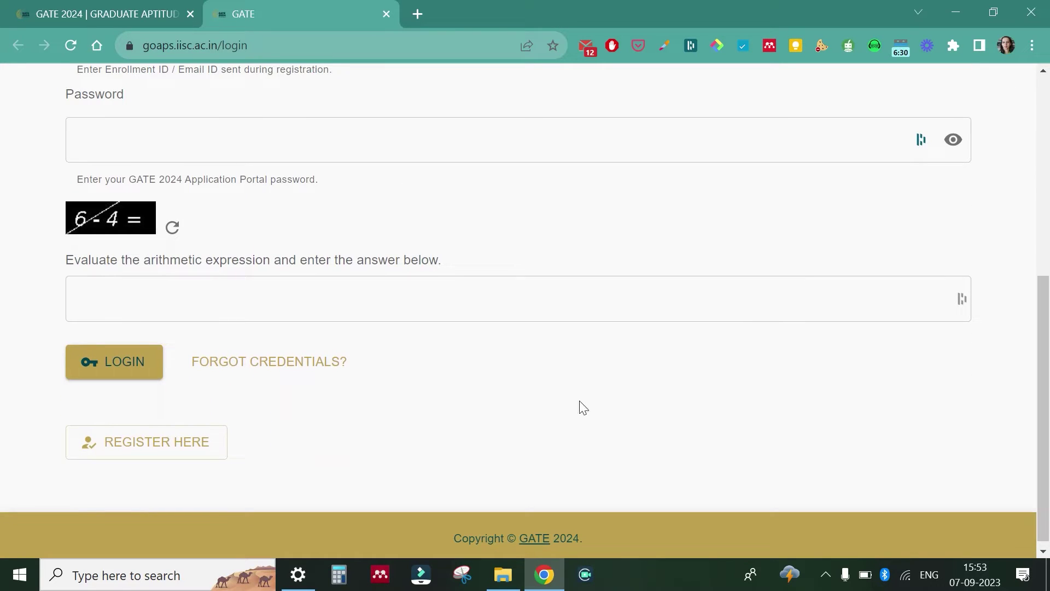
# Begin a new registration, enter the candidate's first, middle and last names, and confirm the full name.
pyautogui.click(217, 456)
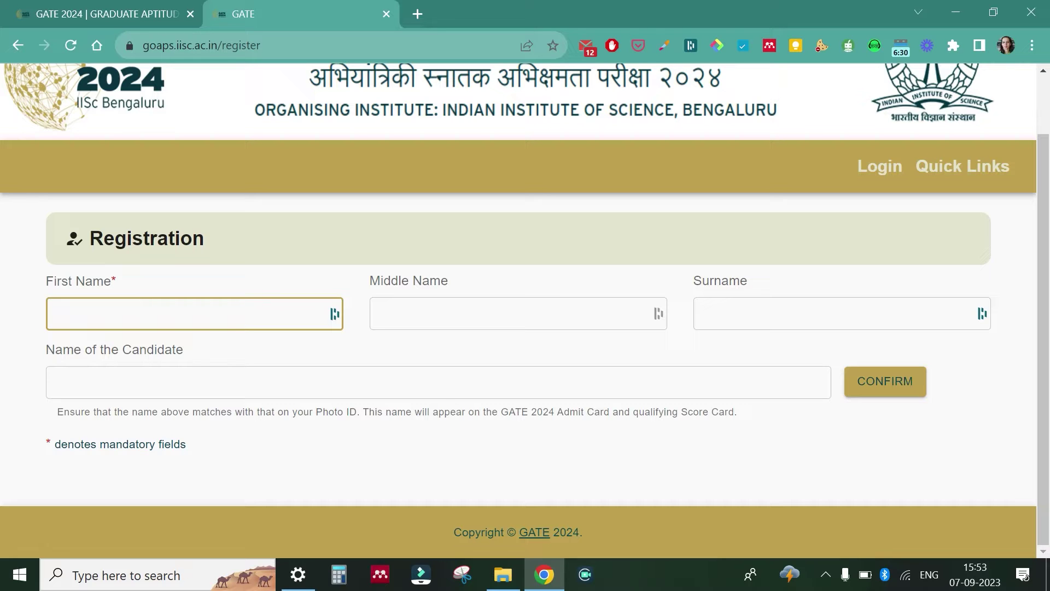
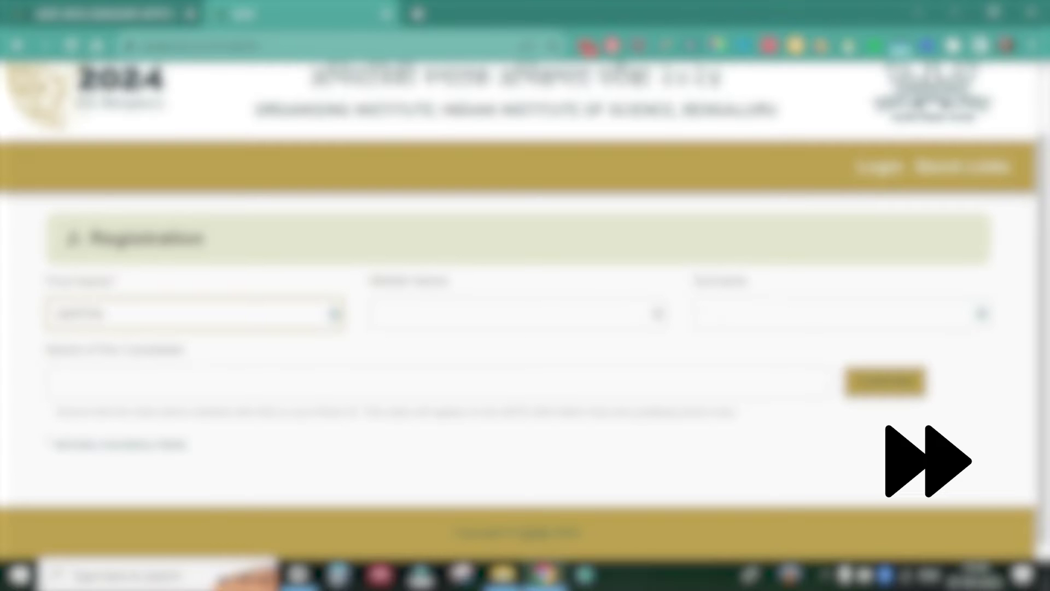
pyautogui.press('Tab')
pyautogui.press('Tab')
pyautogui.press('Tab')
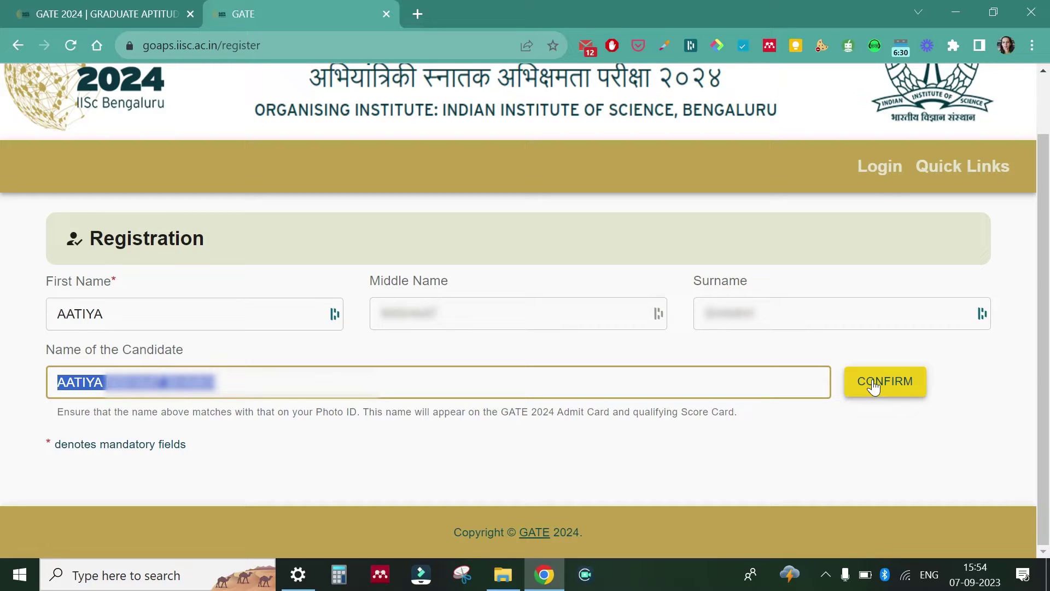
pyautogui.click(873, 387)
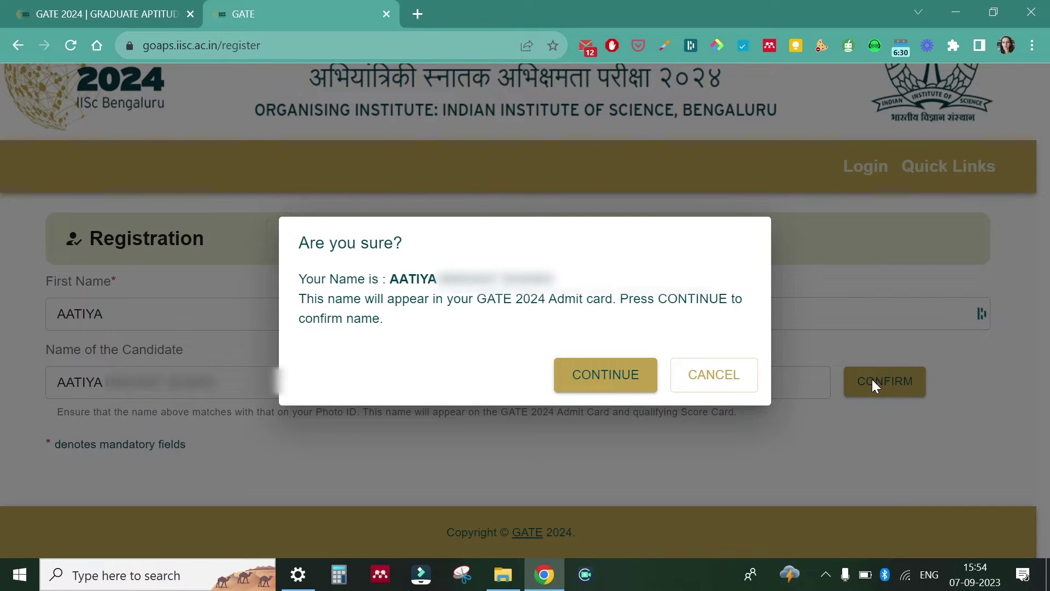
pyautogui.click(589, 378)
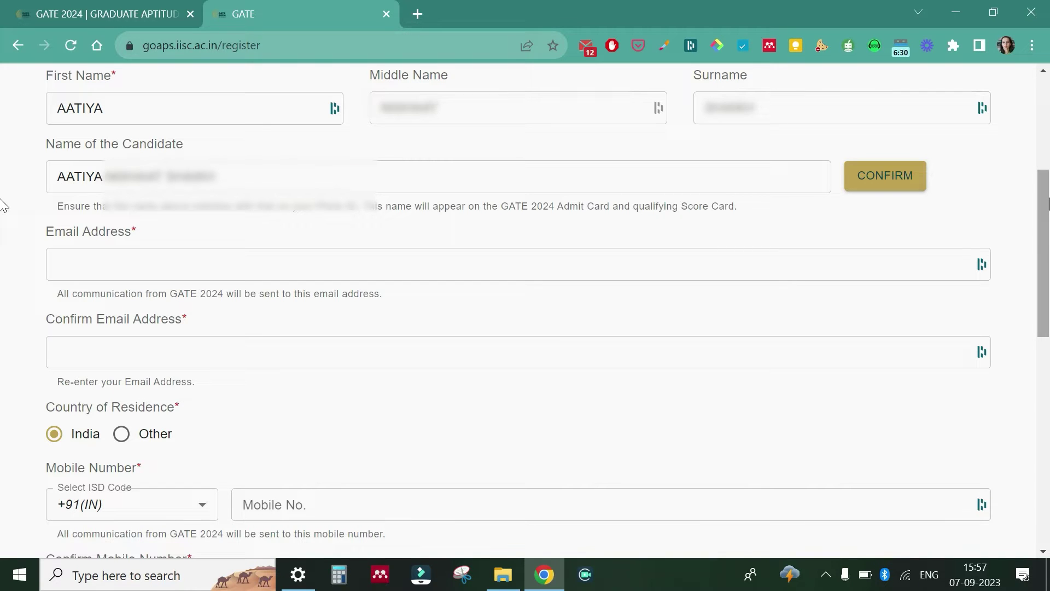
# Enter the candidate's email address in both the Email and Confirm Email fields.
pyautogui.scroll(-2, 3, 205)
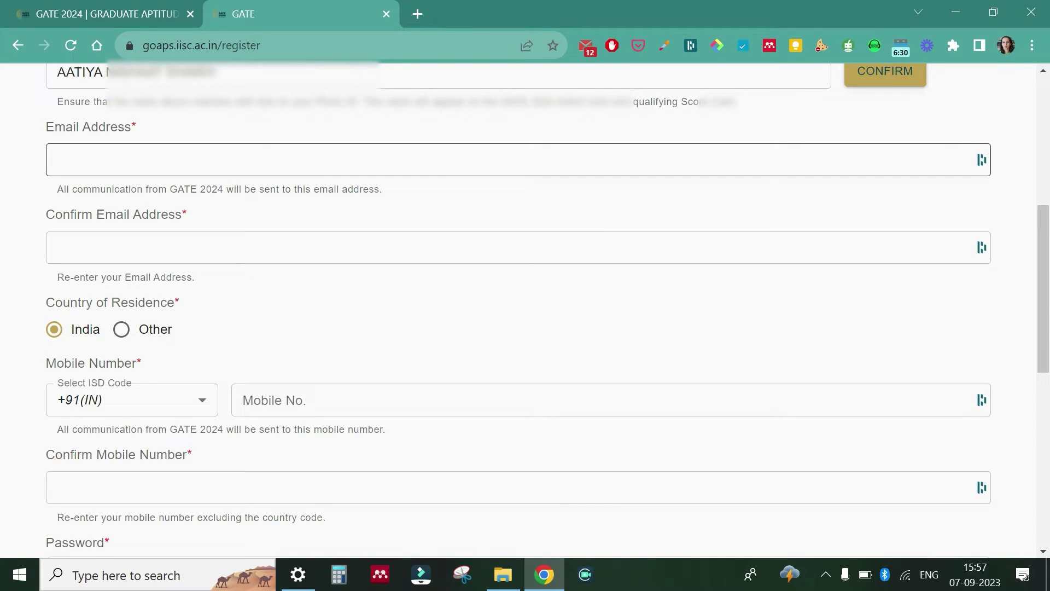
pyautogui.click(328, 159)
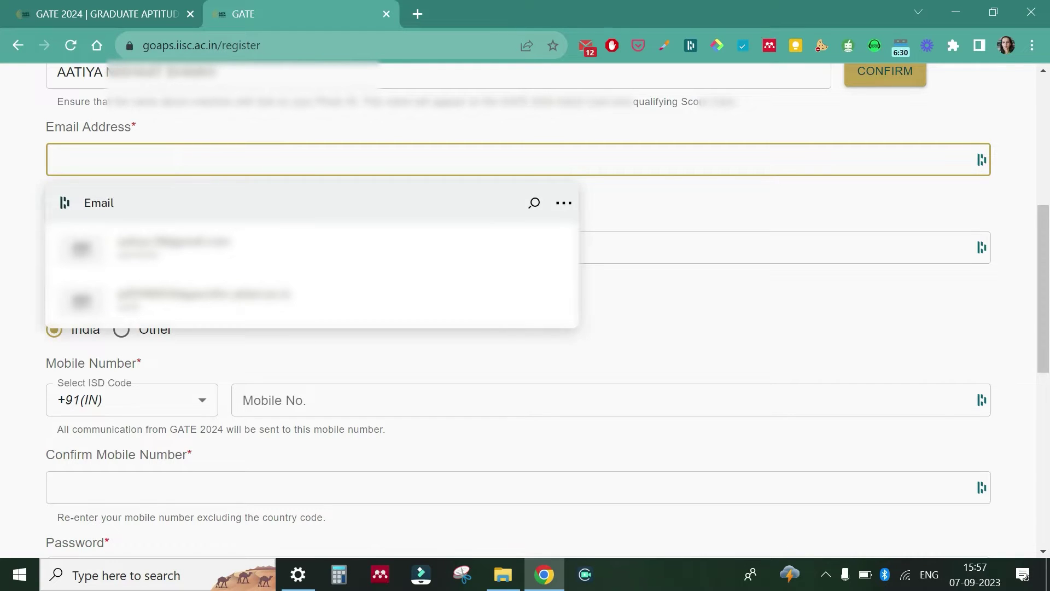
pyautogui.click(328, 247)
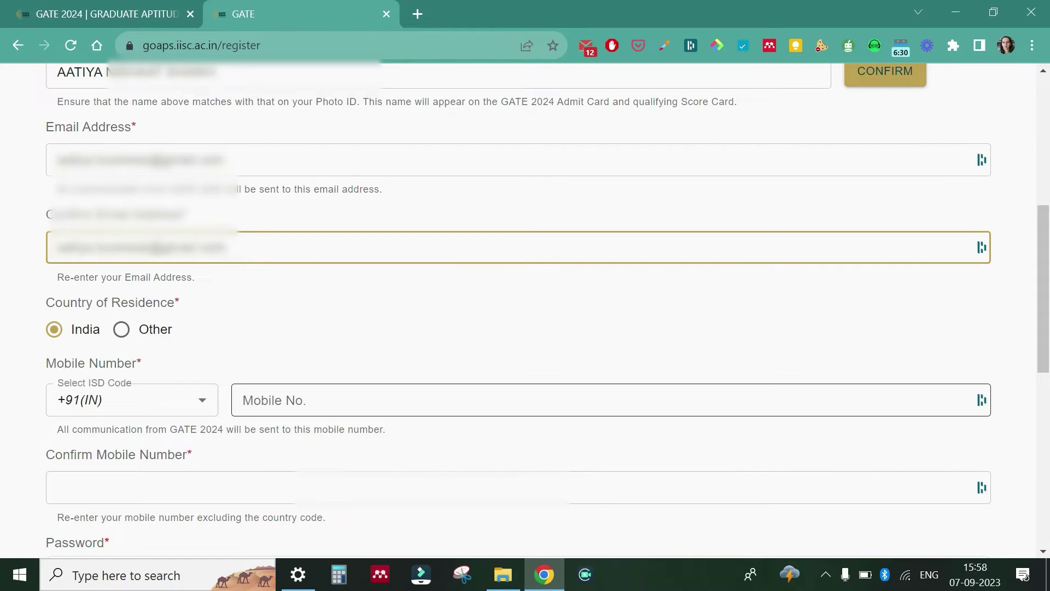
# Enter the candidate's mobile number in both the Mobile No. and Confirm Mobile fields.
pyautogui.click(246, 400)
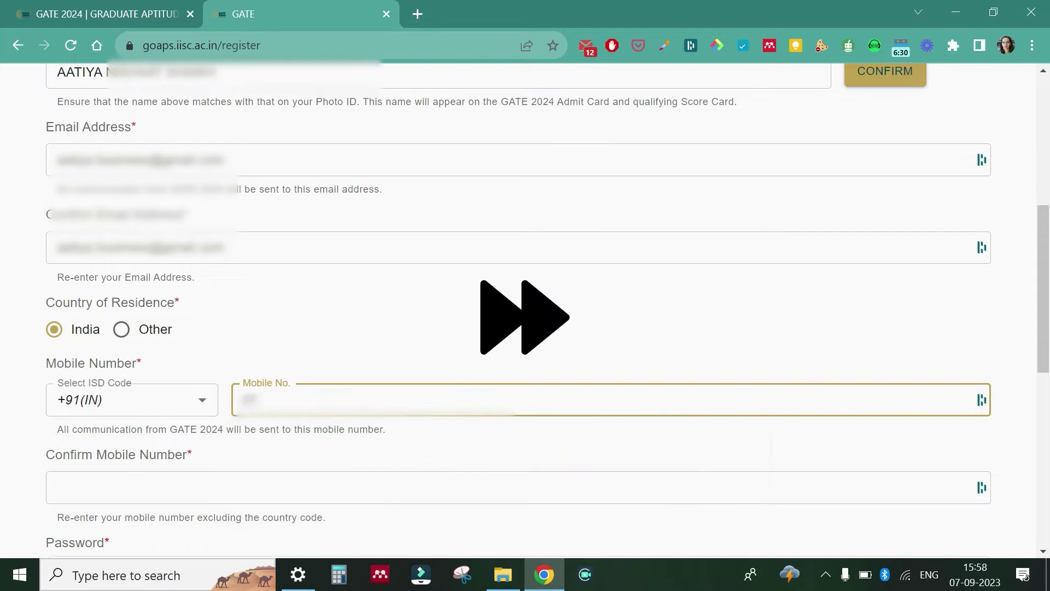
pyautogui.click(247, 486)
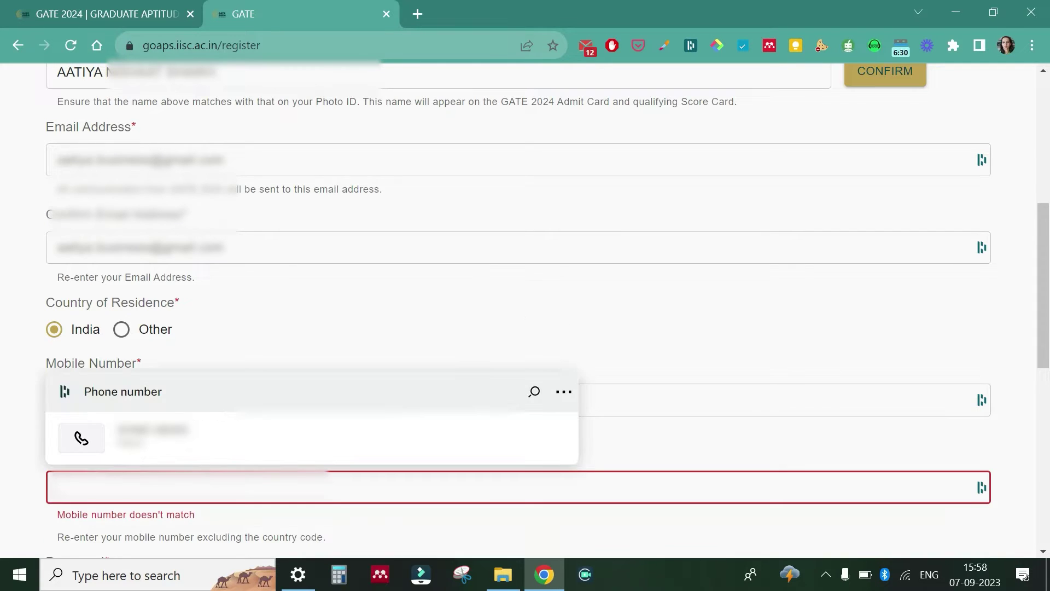
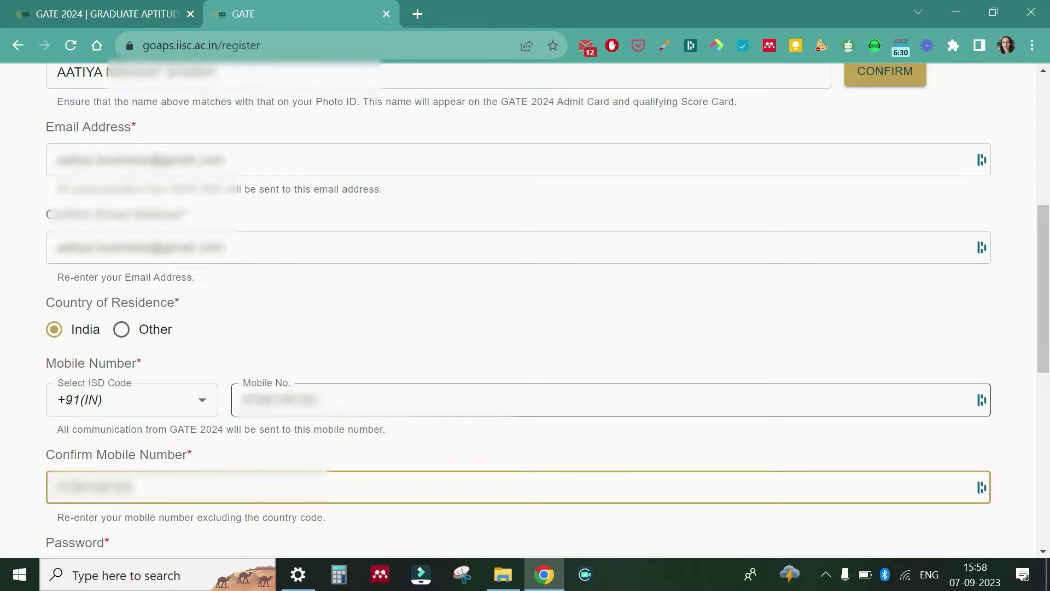
# Type the account password, dismissing the suggested one, and re-enter it to confirm.
pyautogui.scroll(-3, 305, 418)
pyautogui.click(305, 416)
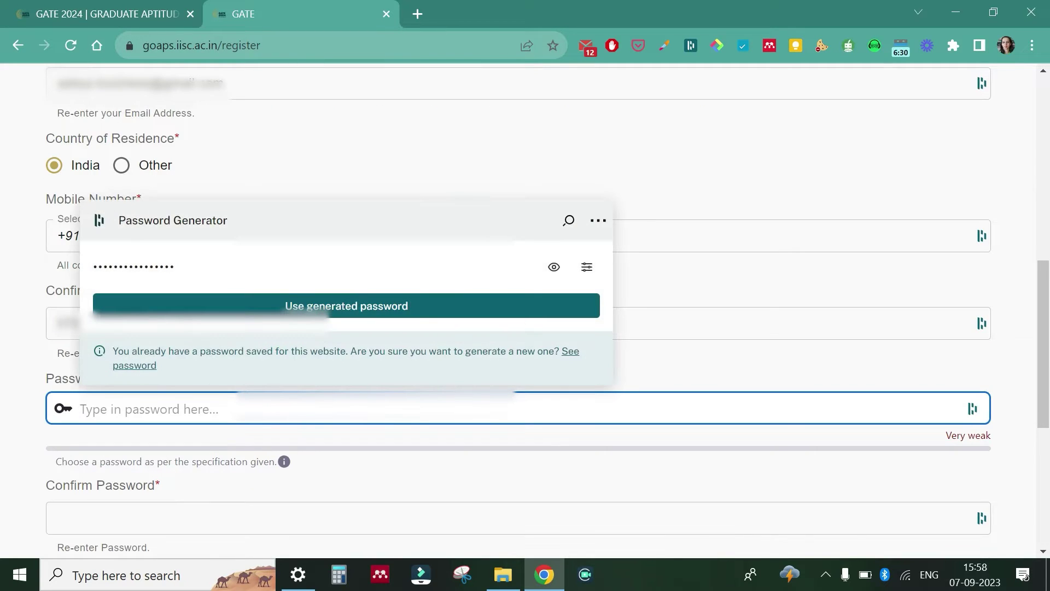
pyautogui.click(286, 389)
pyautogui.write('****')
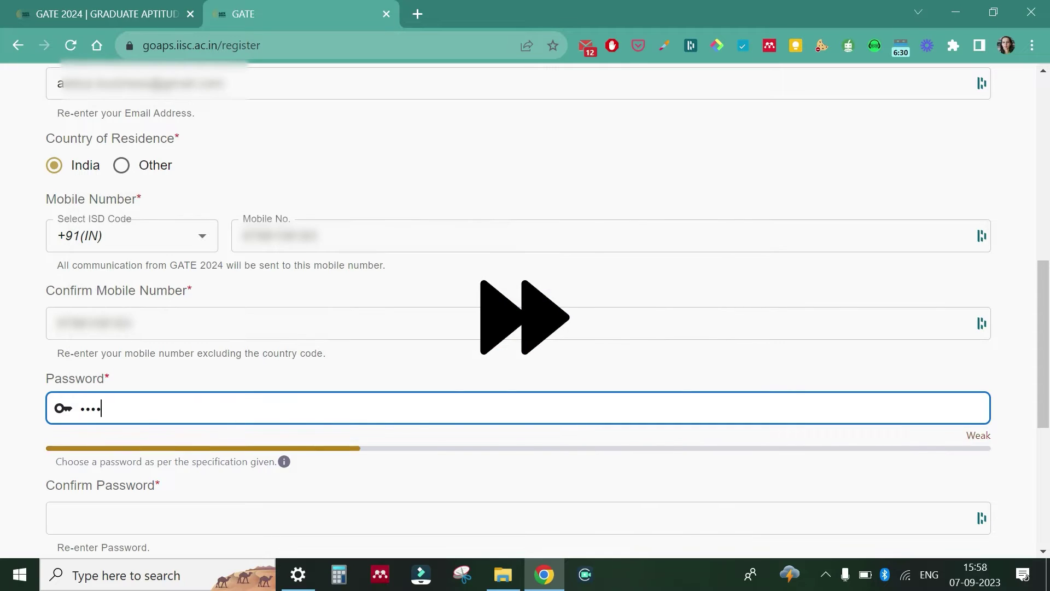
pyautogui.write('*******')
pyautogui.click(219, 518)
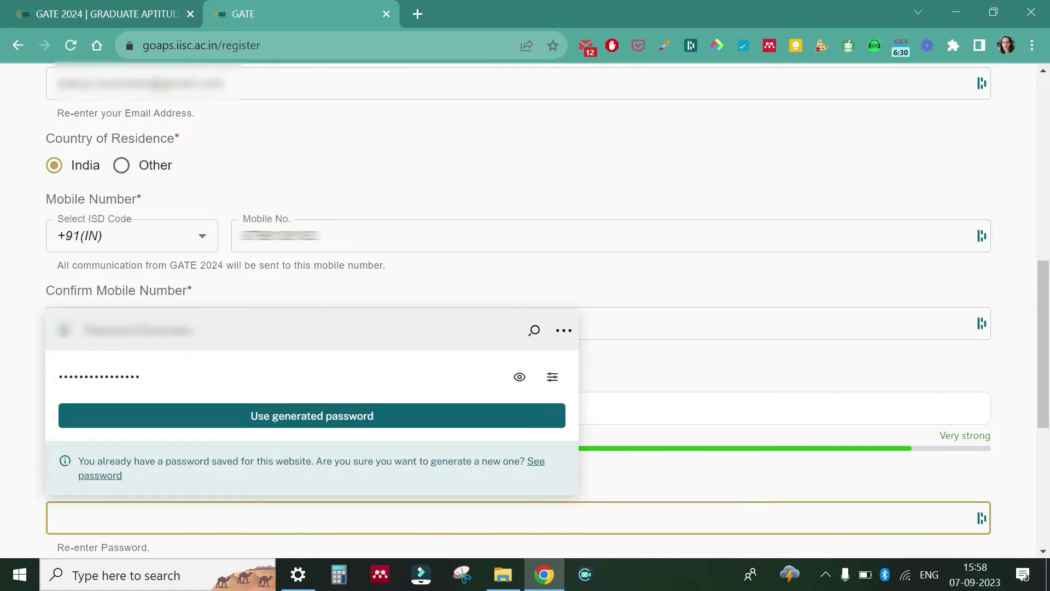
pyautogui.write('***********')
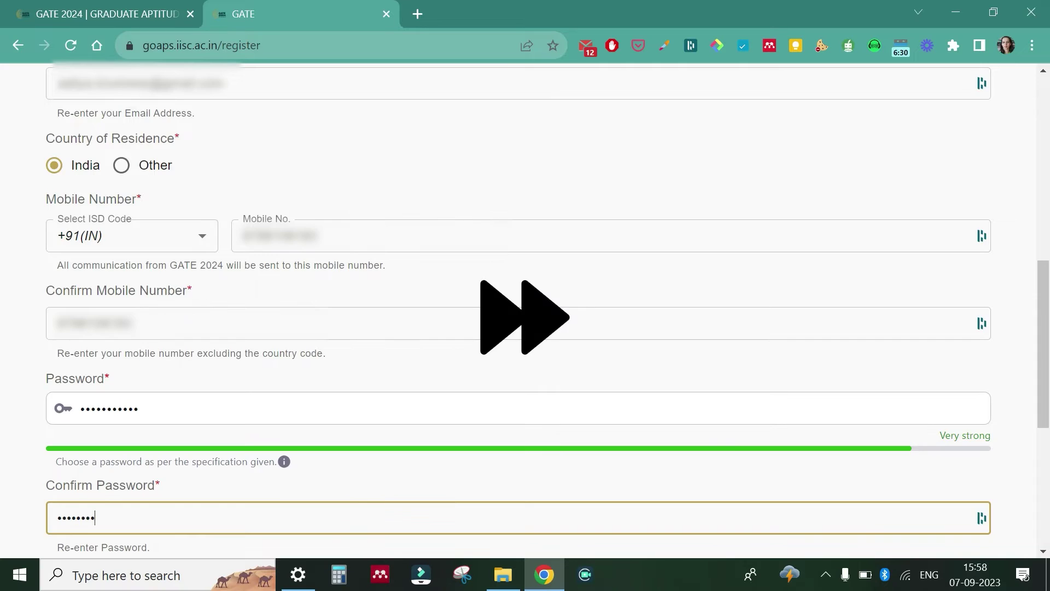
pyautogui.press('Tab')
pyautogui.press('Tab')
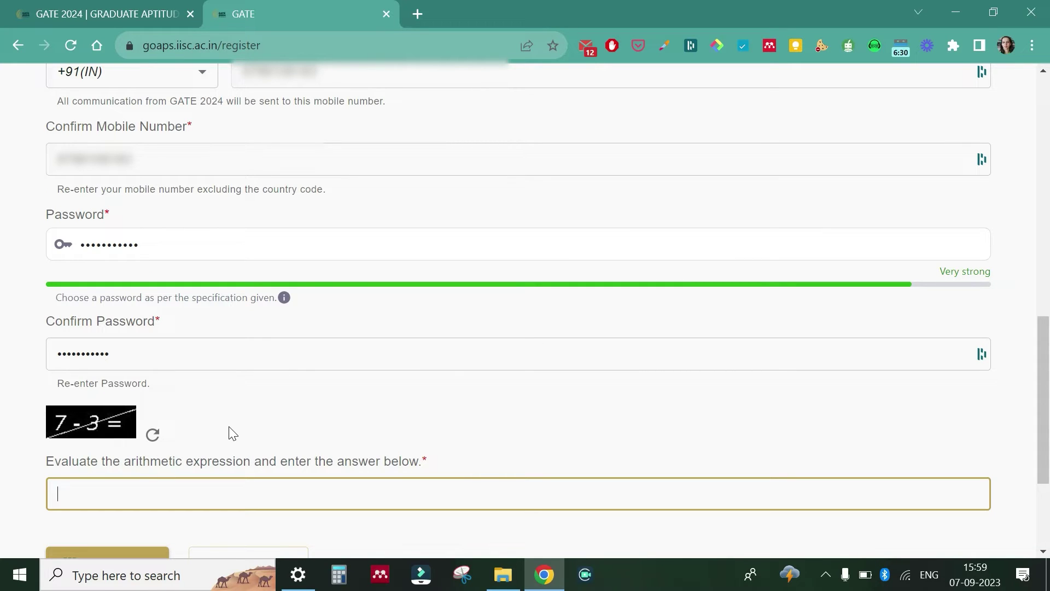
# Answer the 7 - 3 arithmetic check with 4 and submit the registration form.
pyautogui.write('4')
pyautogui.scroll(-3, 231, 432)
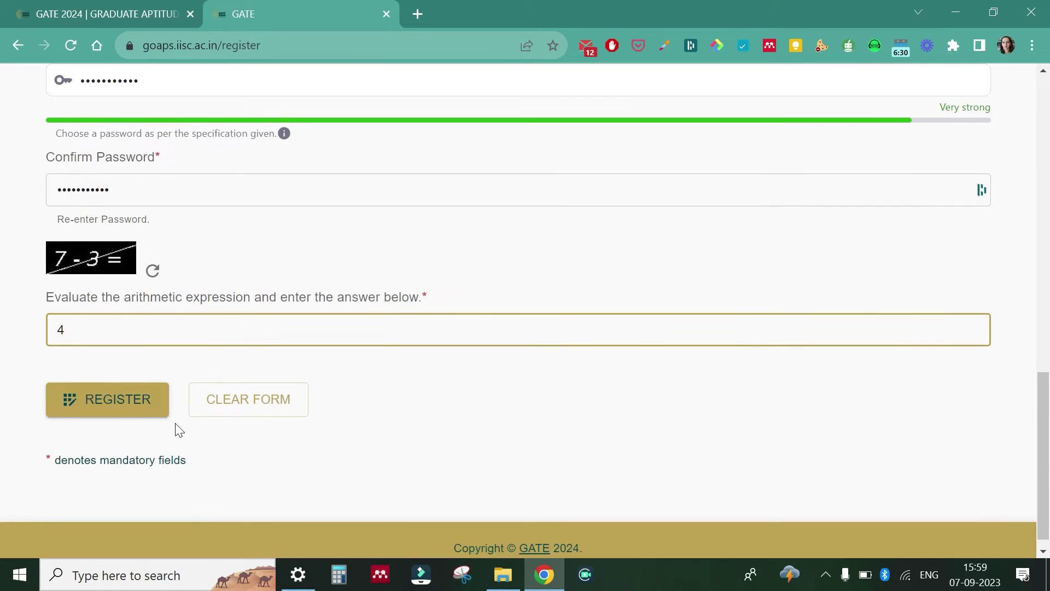
pyautogui.click(149, 423)
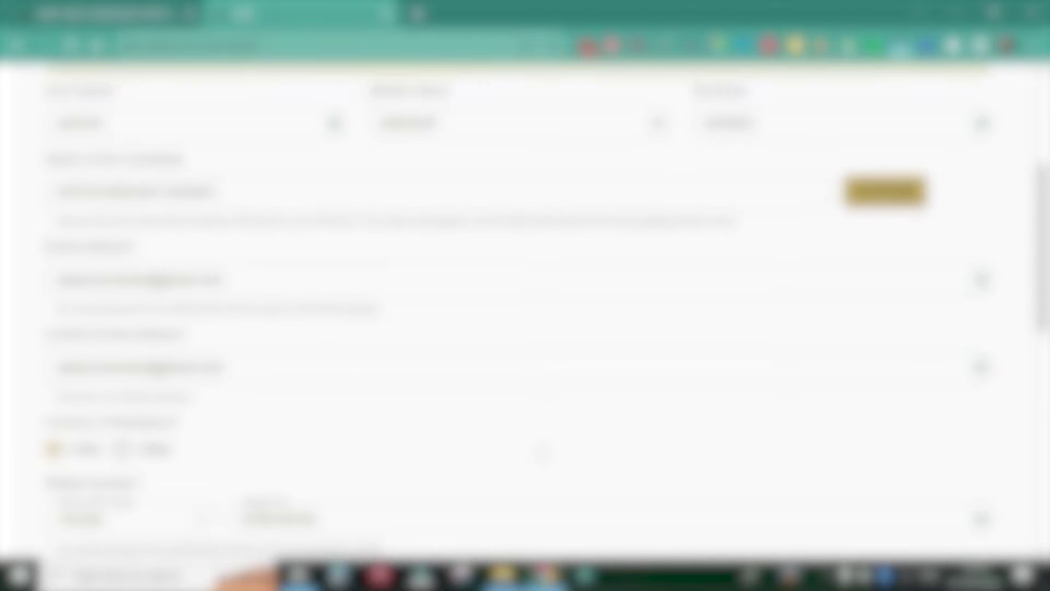
pyautogui.scroll(-4, 541, 453)
pyautogui.scroll(-3, 543, 453)
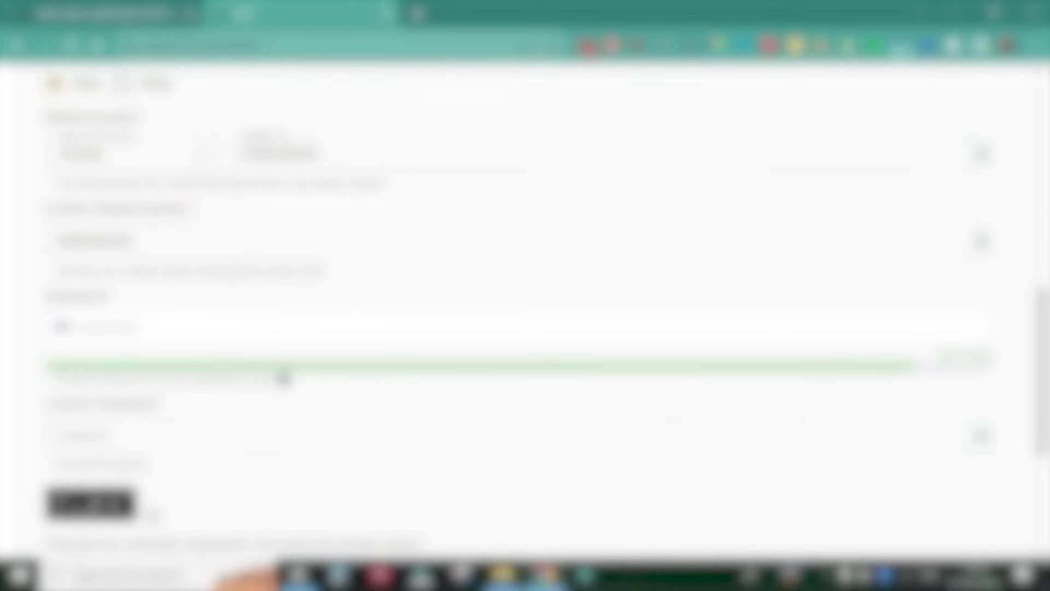
pyautogui.scroll(-2, 283, 377)
pyautogui.scroll(8, 283, 378)
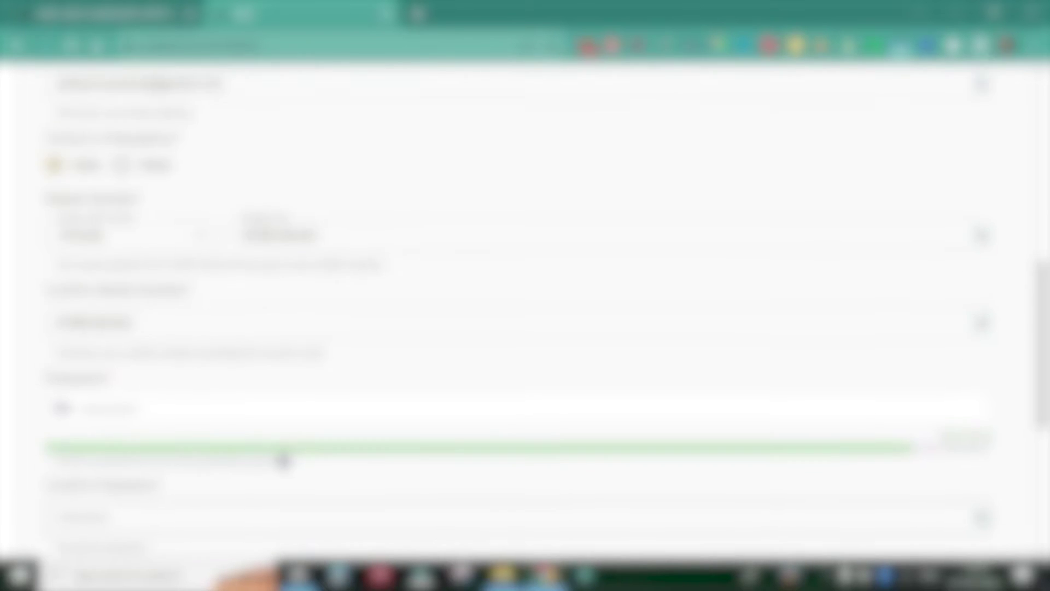
pyautogui.scroll(-6, 283, 377)
pyautogui.scroll(-4, 543, 453)
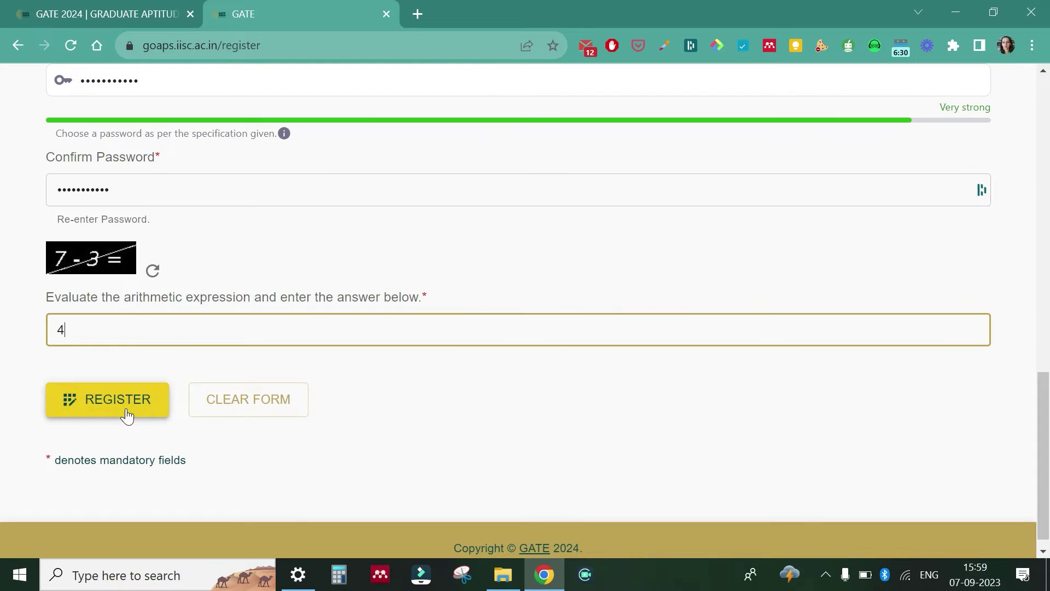
pyautogui.click(126, 409)
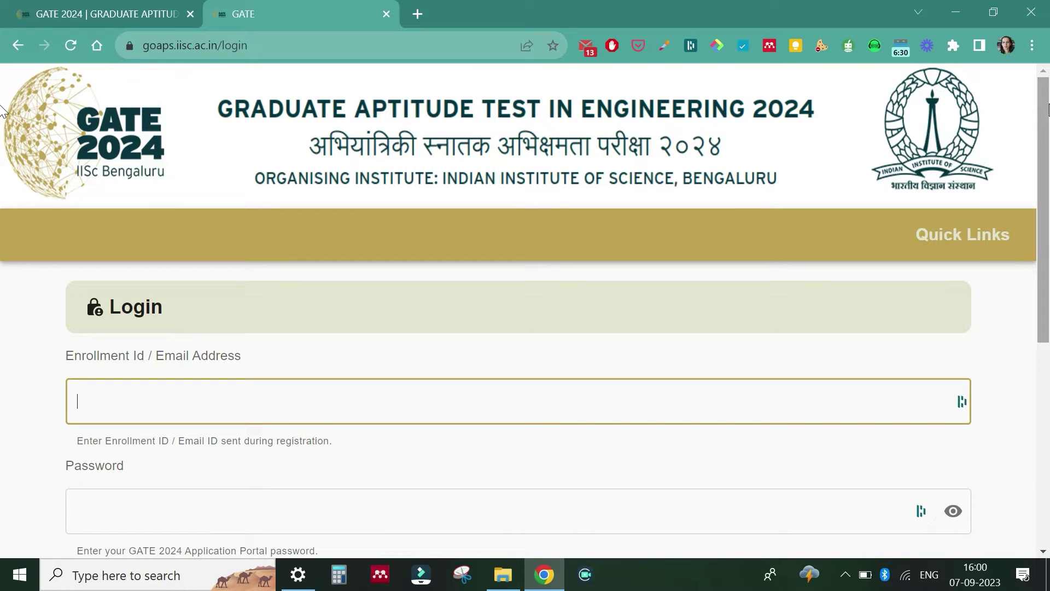
pyautogui.click(1016, 336)
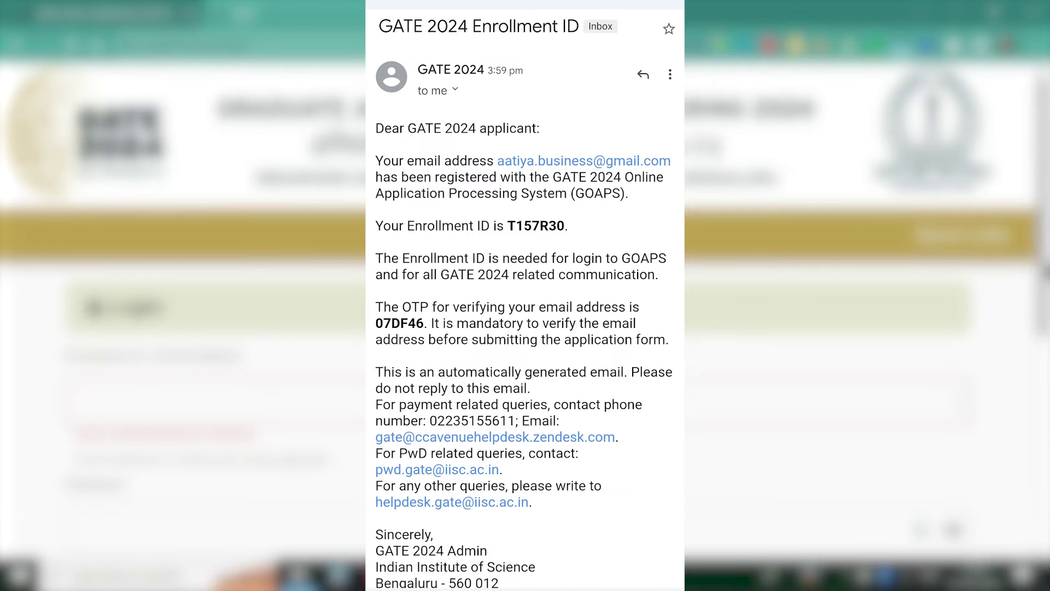
pyautogui.scroll(-3, 525, 299)
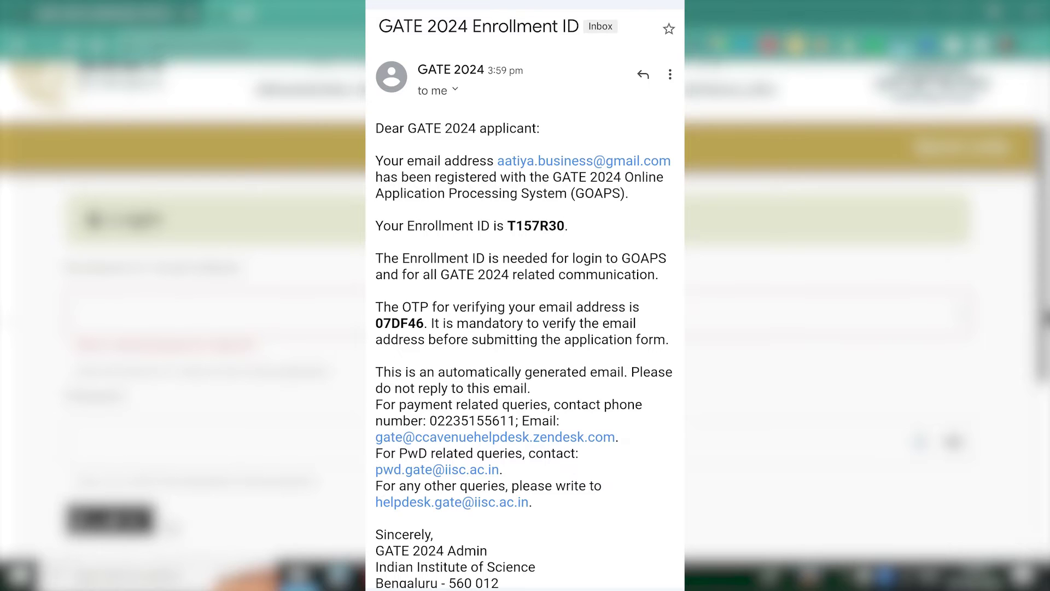
pyautogui.scroll(-2, 525, 299)
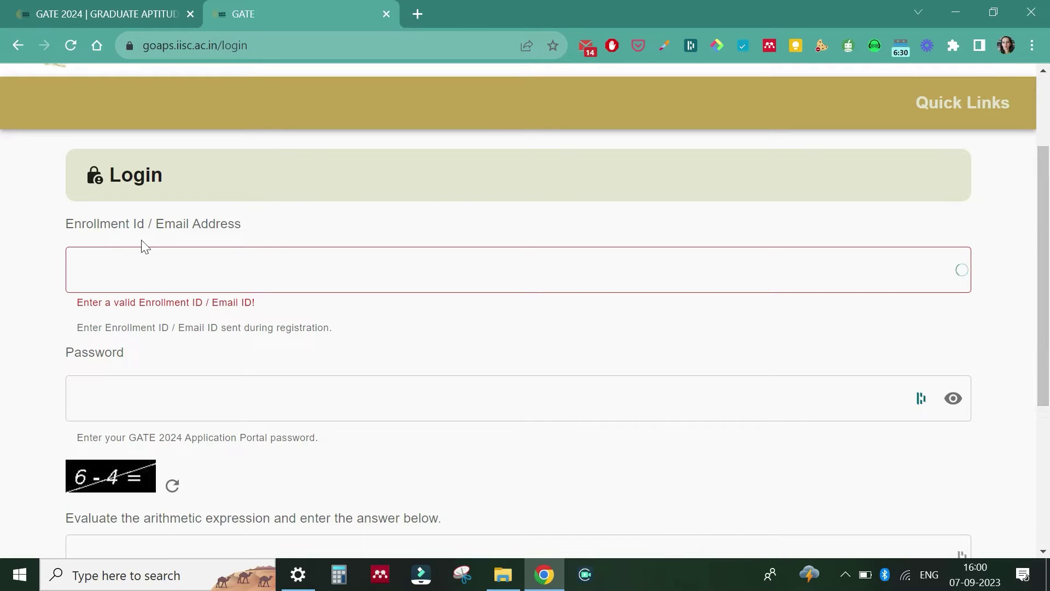
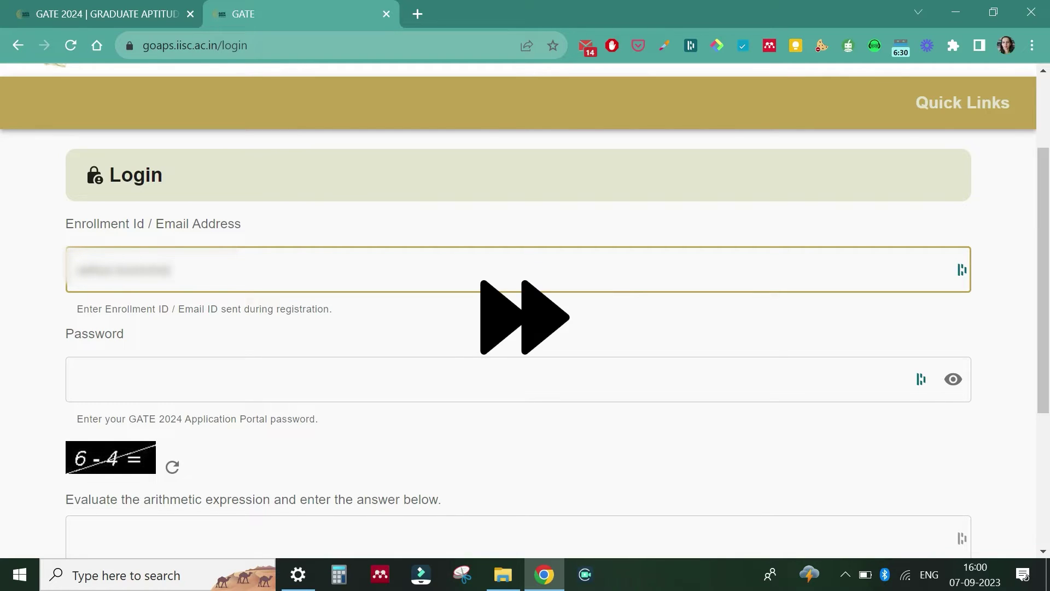
# Enter the account email address and password on the GOAPS login page.
pyautogui.press('Tab')
pyautogui.write('••••••••••')
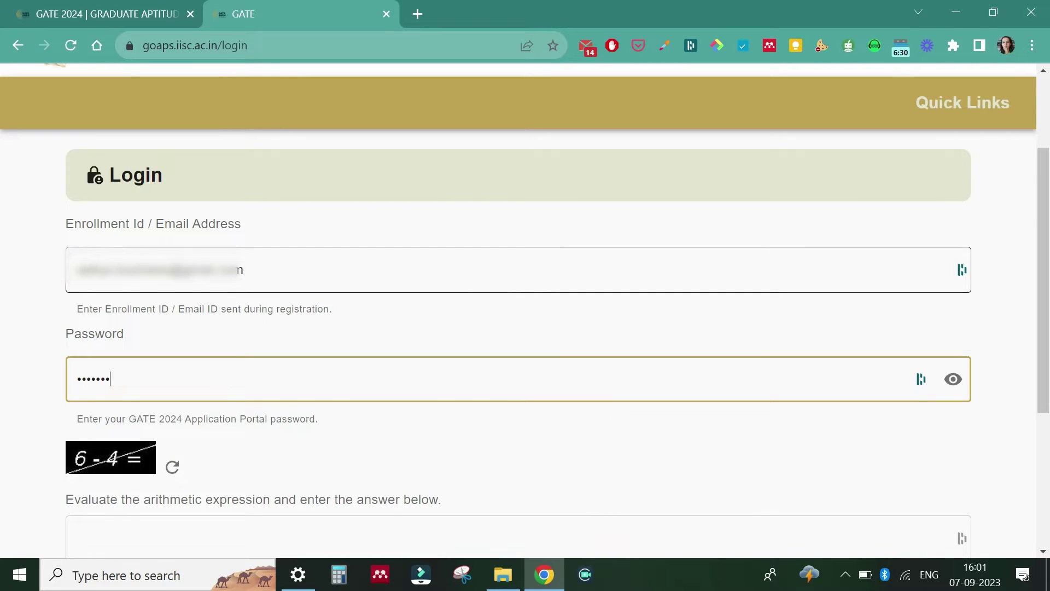
pyautogui.write('•')
pyautogui.press('Tab')
# Answer the 6-4 captcha with 2 and log in to the Application Status home page.
pyautogui.press('Tab')
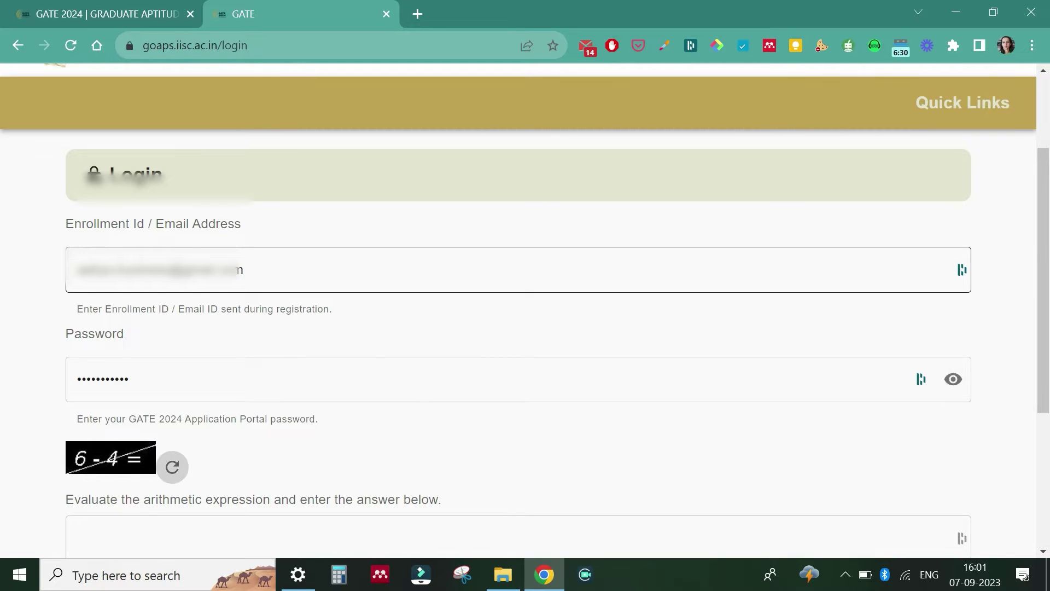
pyautogui.scroll(-2, 209, 300)
pyautogui.press('Tab')
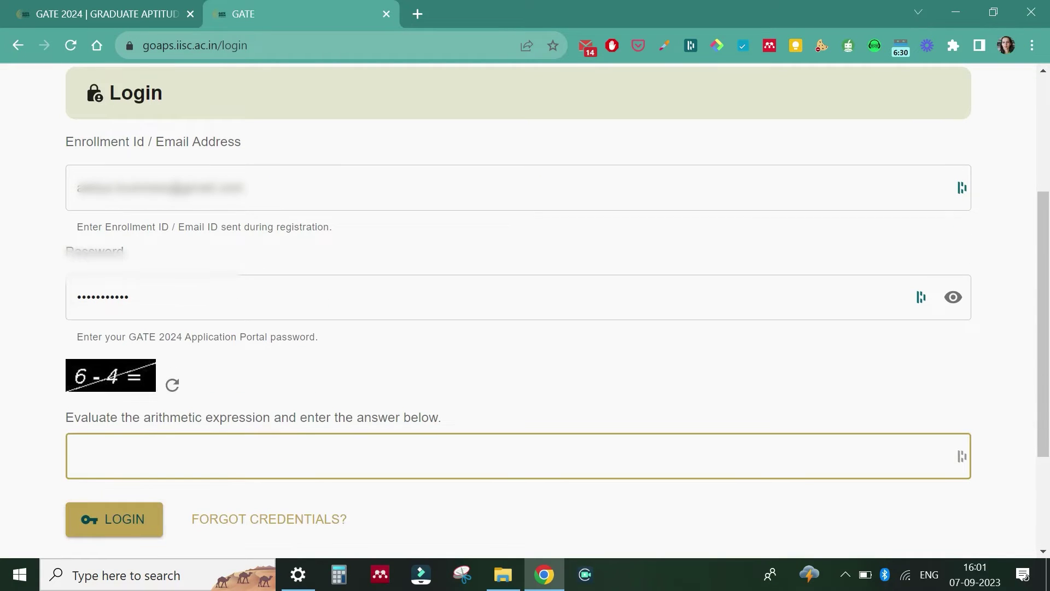
pyautogui.write('2')
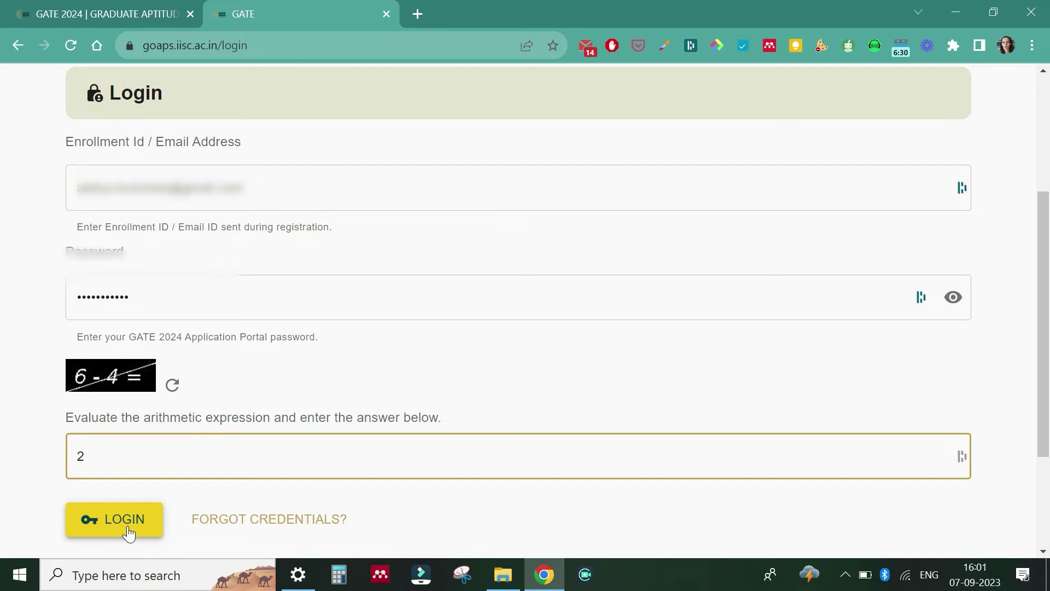
pyautogui.click(127, 526)
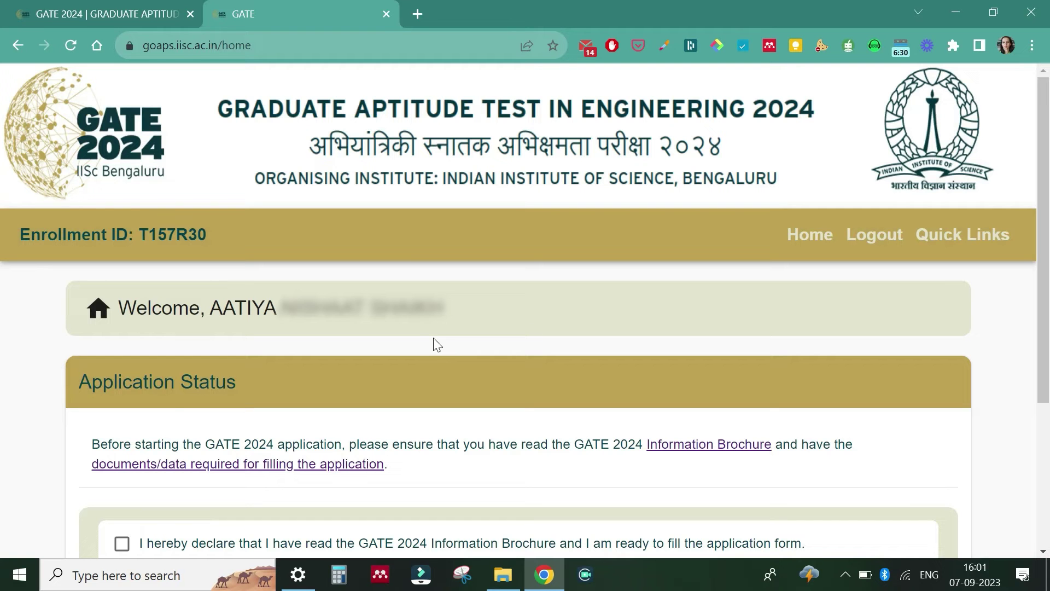
pyautogui.scroll(-1, 3, 133)
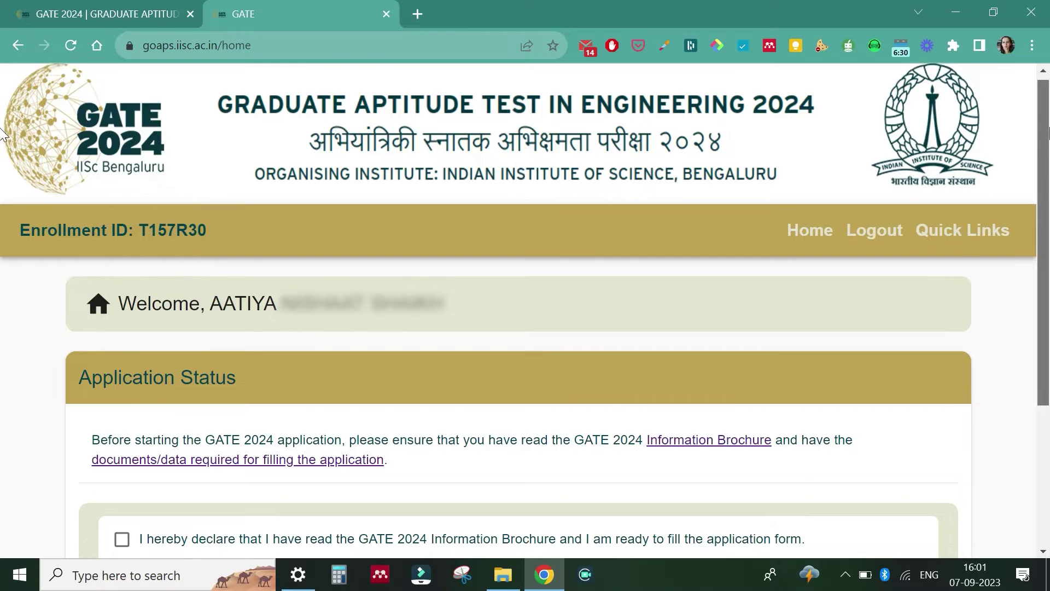
pyautogui.scroll(-1, 4, 133)
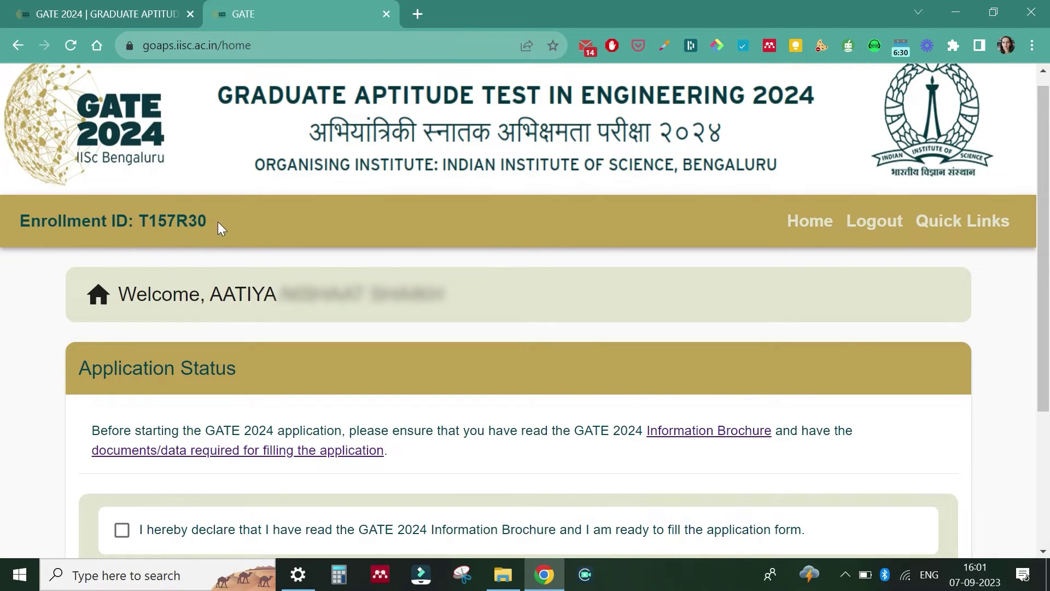
pyautogui.scroll(-2, 3, 237)
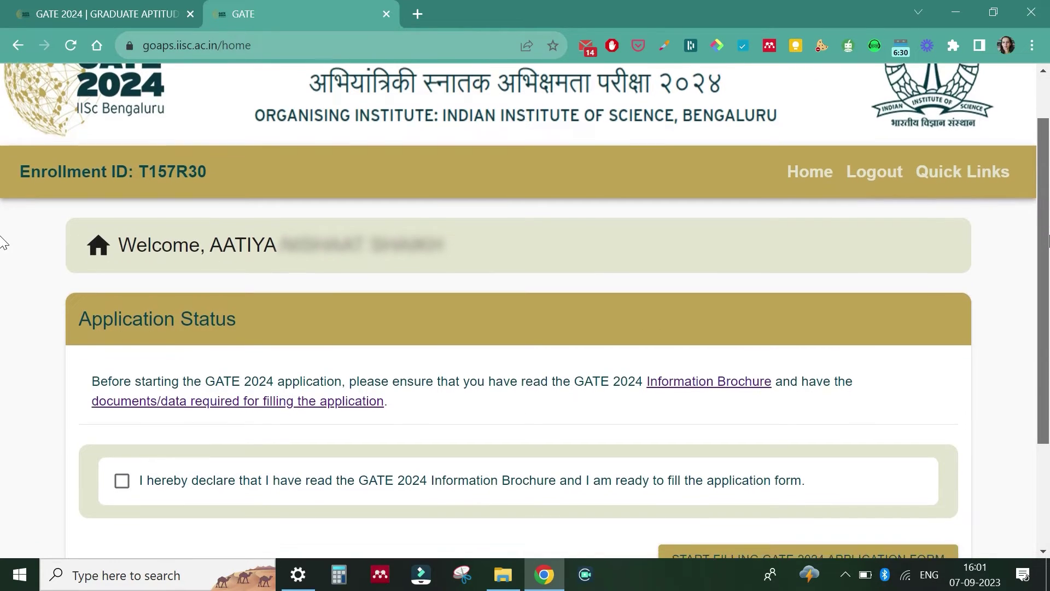
pyautogui.scroll(-1, 4, 284)
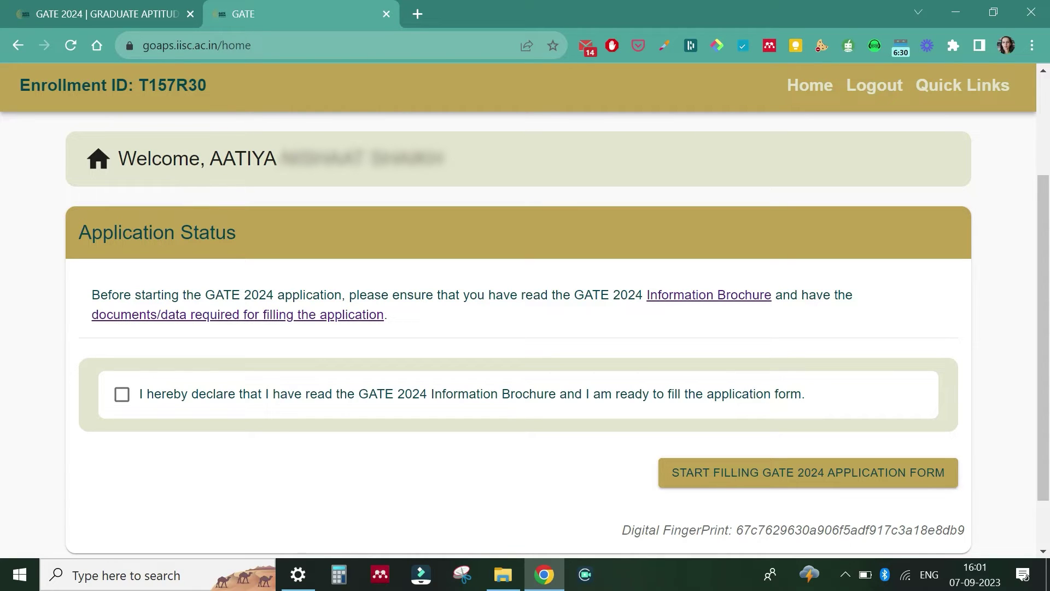
# Open the Information Brochure link in a new tab, view the Download page, then return to the portal.
pyautogui.rightClick(736, 298)
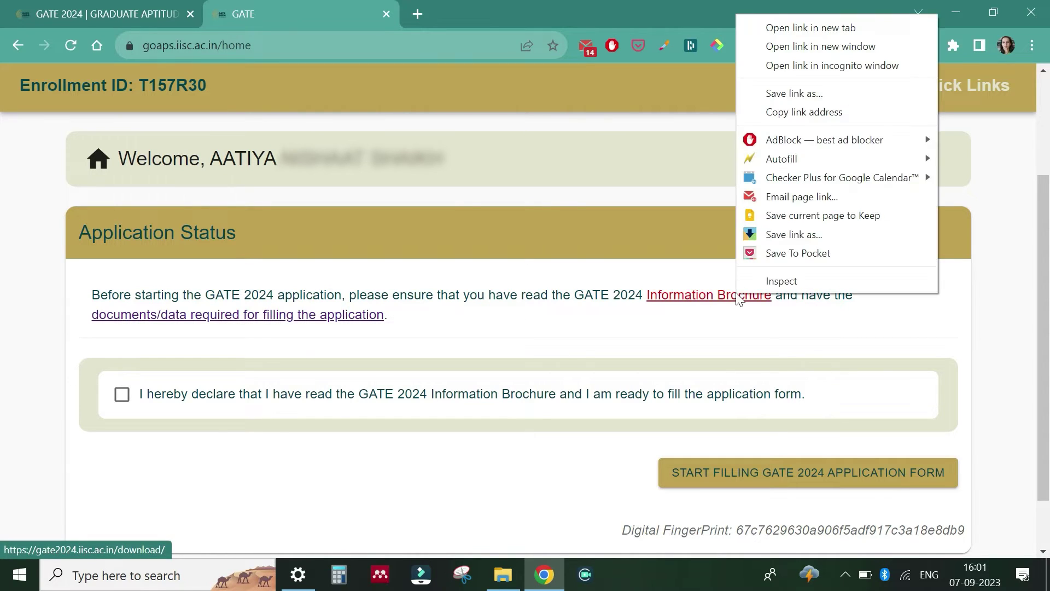
pyautogui.click(796, 32)
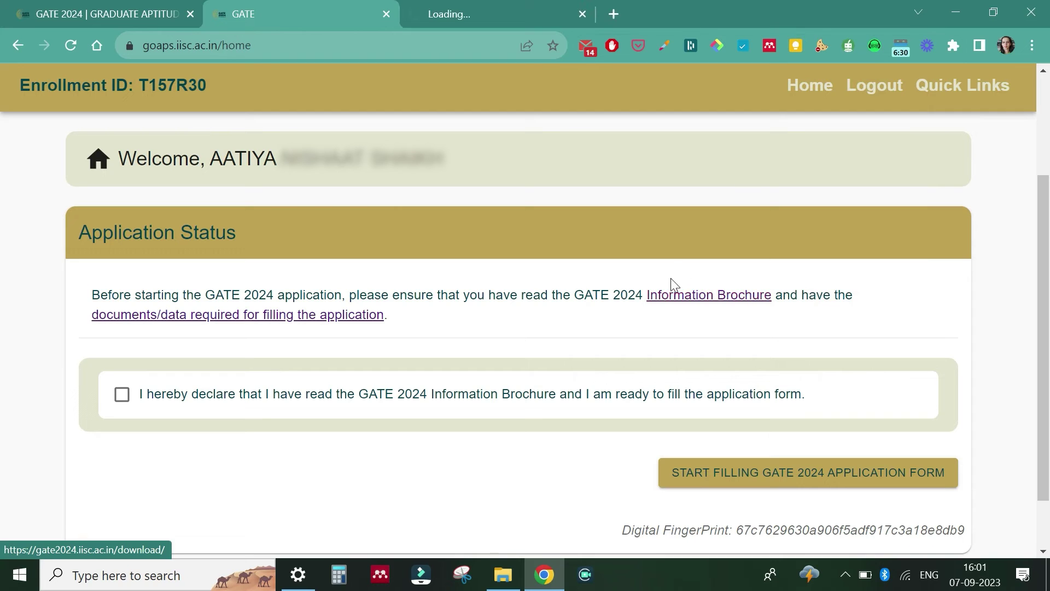
pyautogui.click(432, 12)
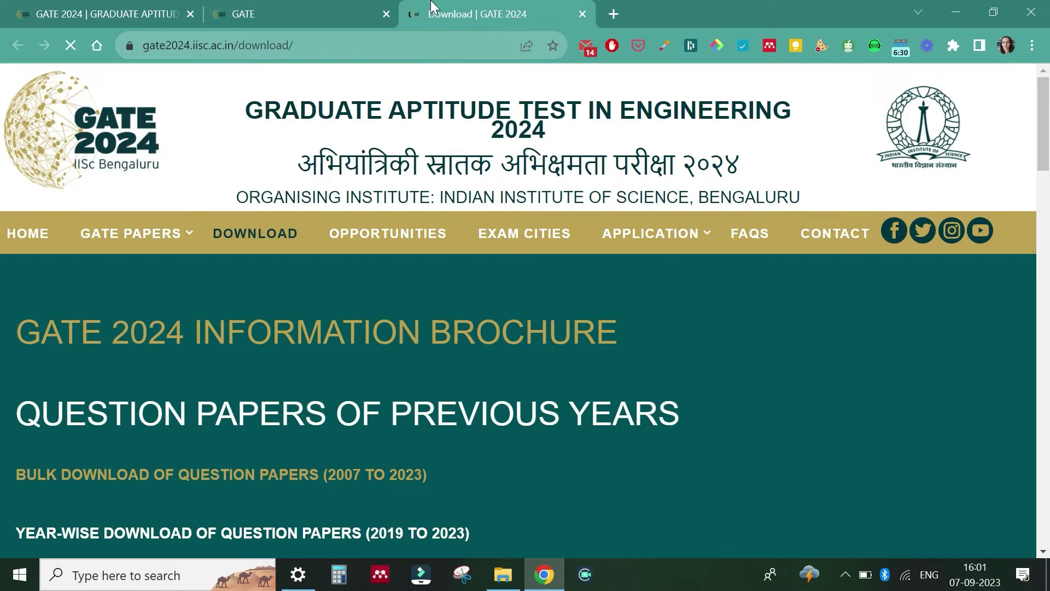
pyautogui.scroll(-2, 436, 379)
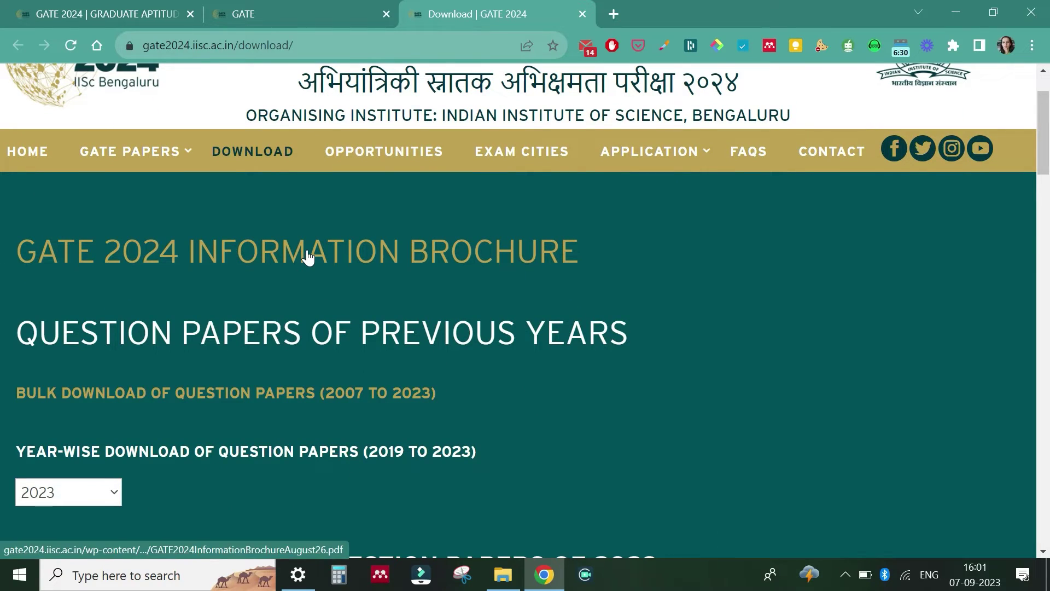
pyautogui.click(330, 7)
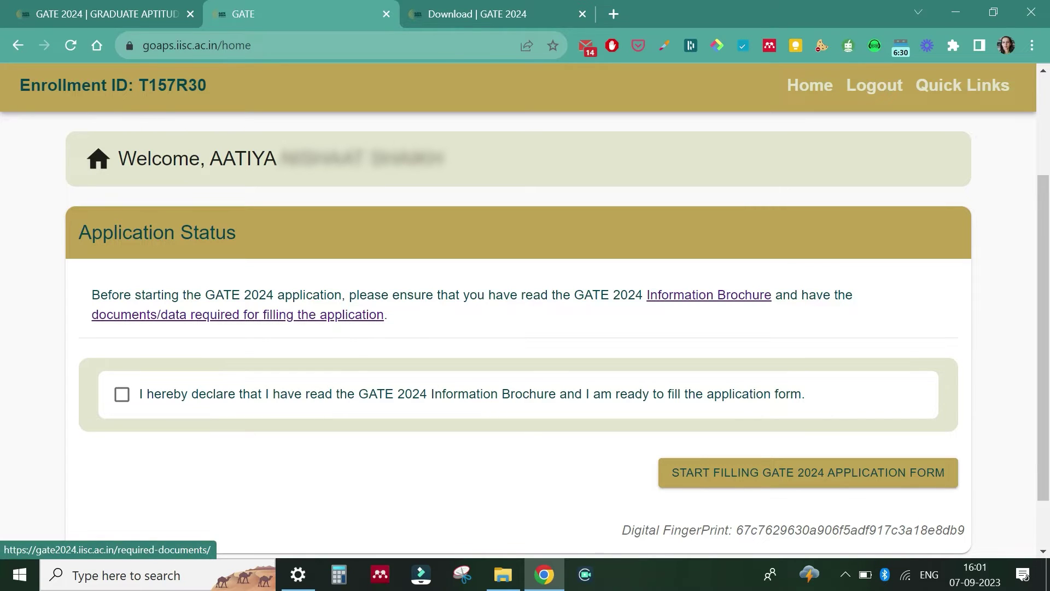
# Open the Required Documents page in a new tab, scroll through its list, then return to the portal.
pyautogui.rightClick(360, 321)
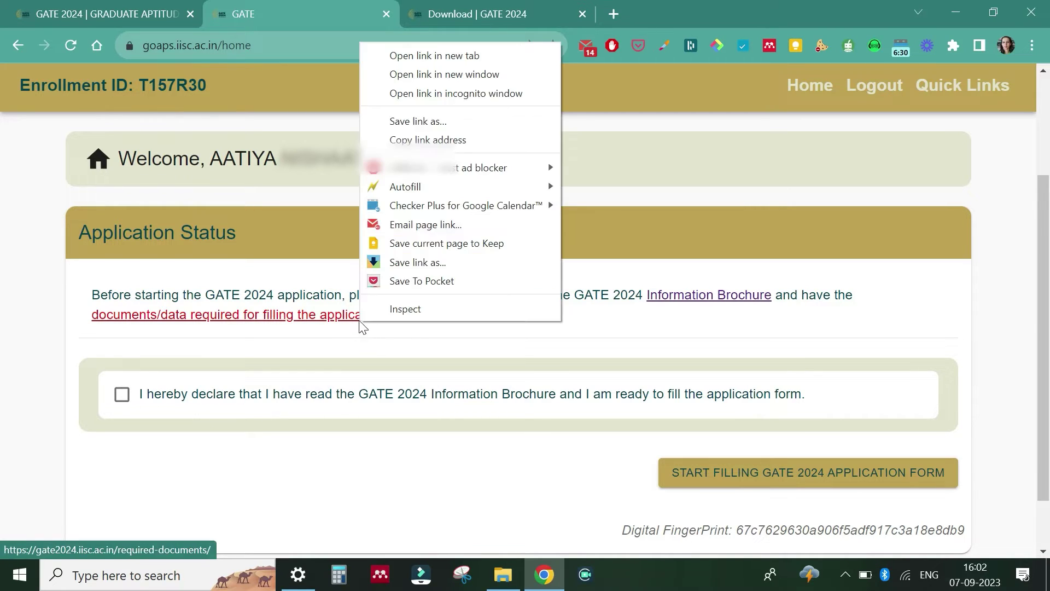
pyautogui.click(430, 55)
pyautogui.click(679, 8)
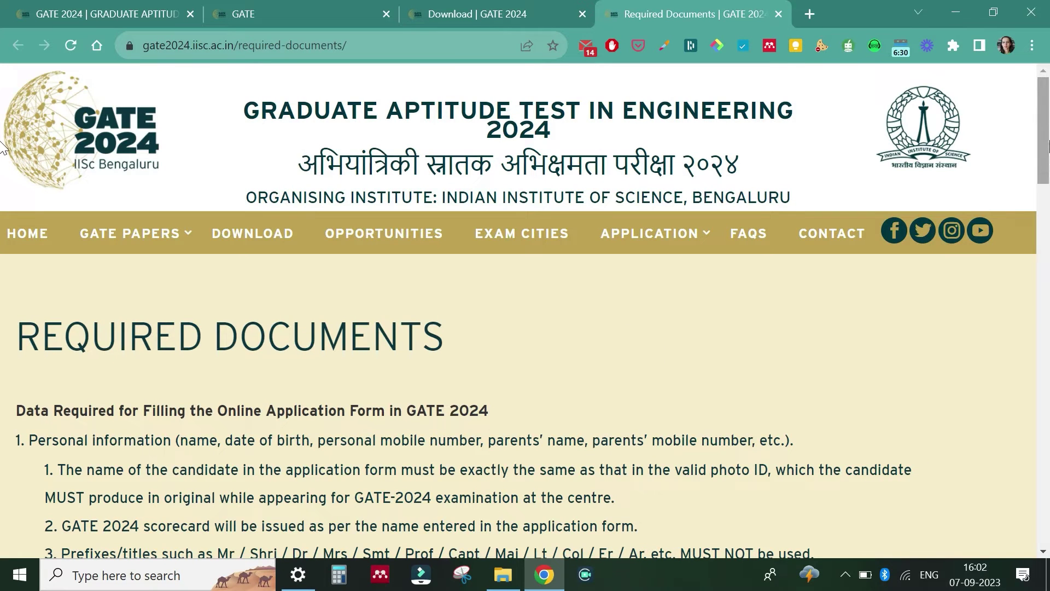
pyautogui.scroll(-3, 3, 178)
pyautogui.scroll(-2, 3, 183)
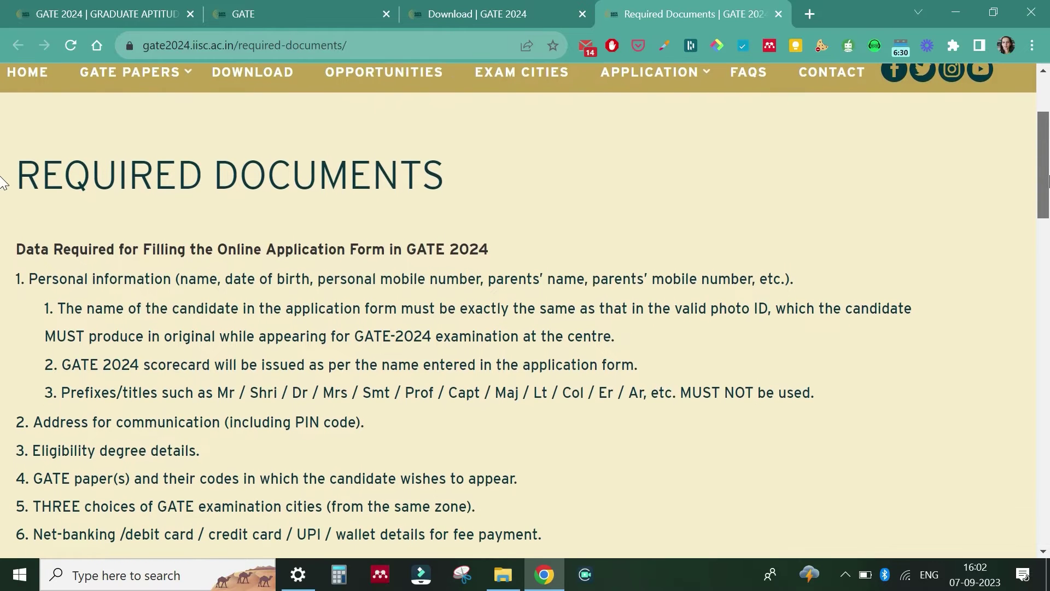
pyautogui.scroll(-4, 2, 198)
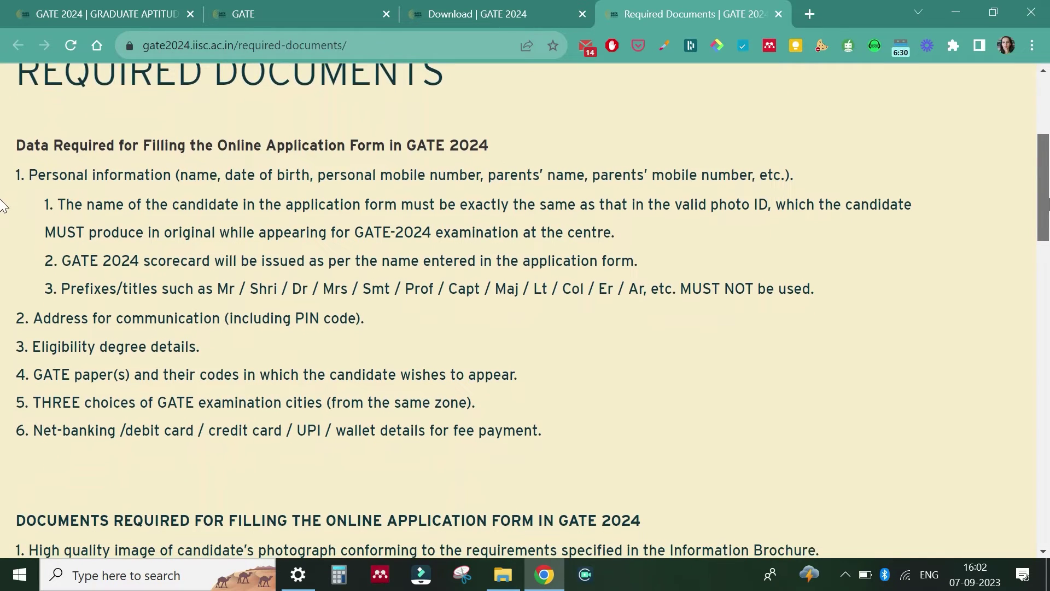
pyautogui.scroll(-2, 3, 246)
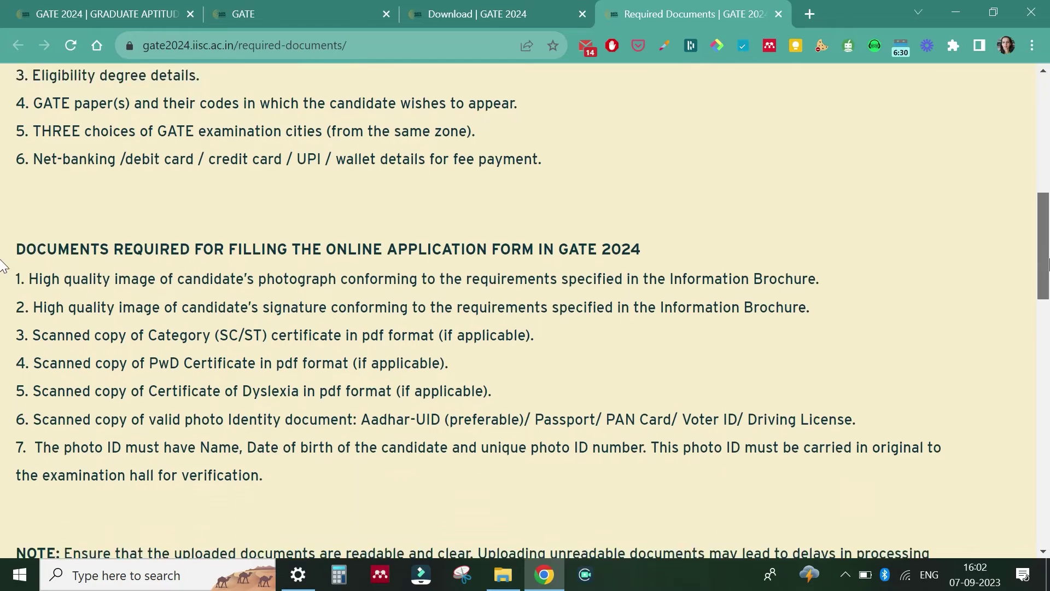
pyautogui.hotkey('ctrl', '2')
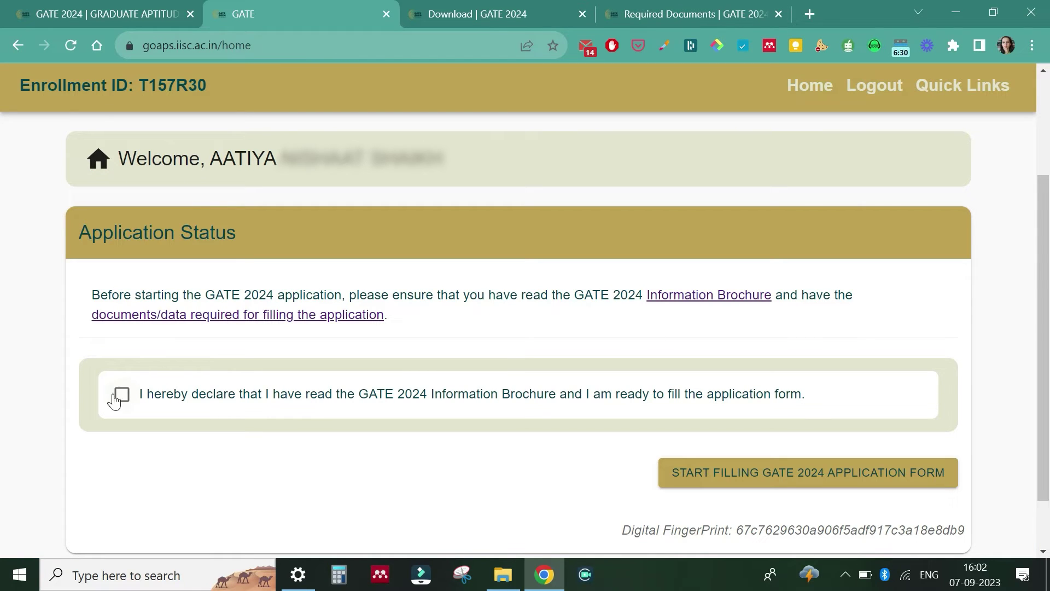
# Tick the brochure declaration and start filling the GATE 2024 application form.
pyautogui.click(121, 395)
pyautogui.click(769, 480)
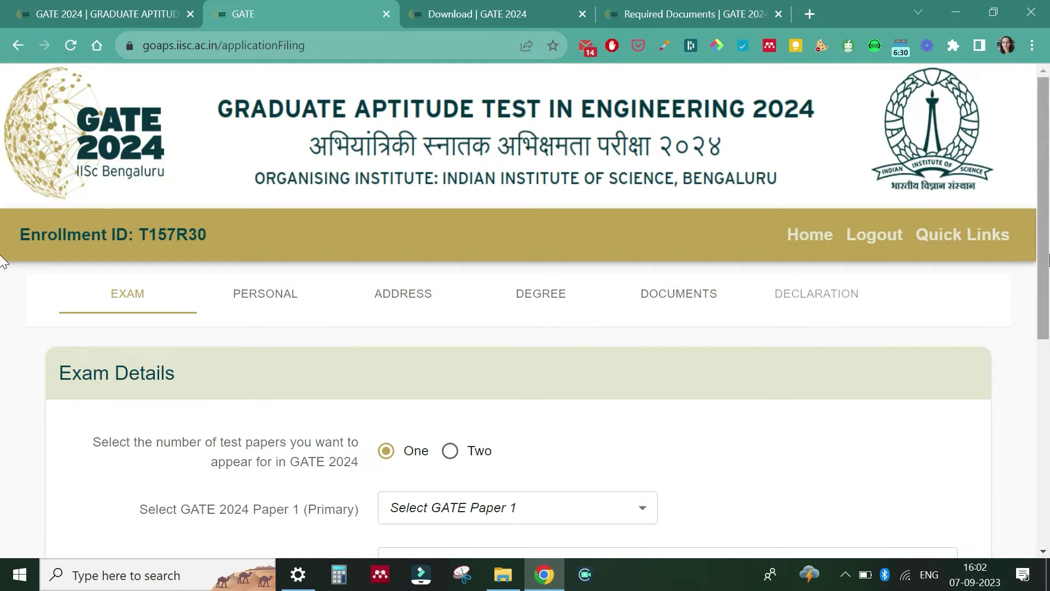
# Choose Biotechnology (BT) as Paper 1 and confirm it in the dialog.
pyautogui.scroll(-2, 3, 296)
pyautogui.scroll(-2, 3, 329)
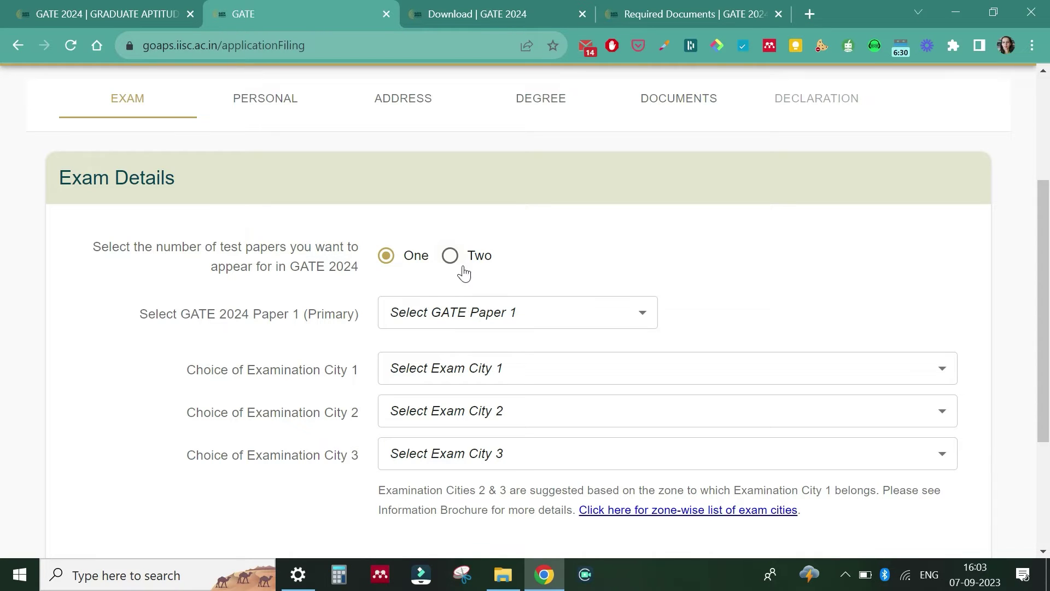
pyautogui.click(441, 315)
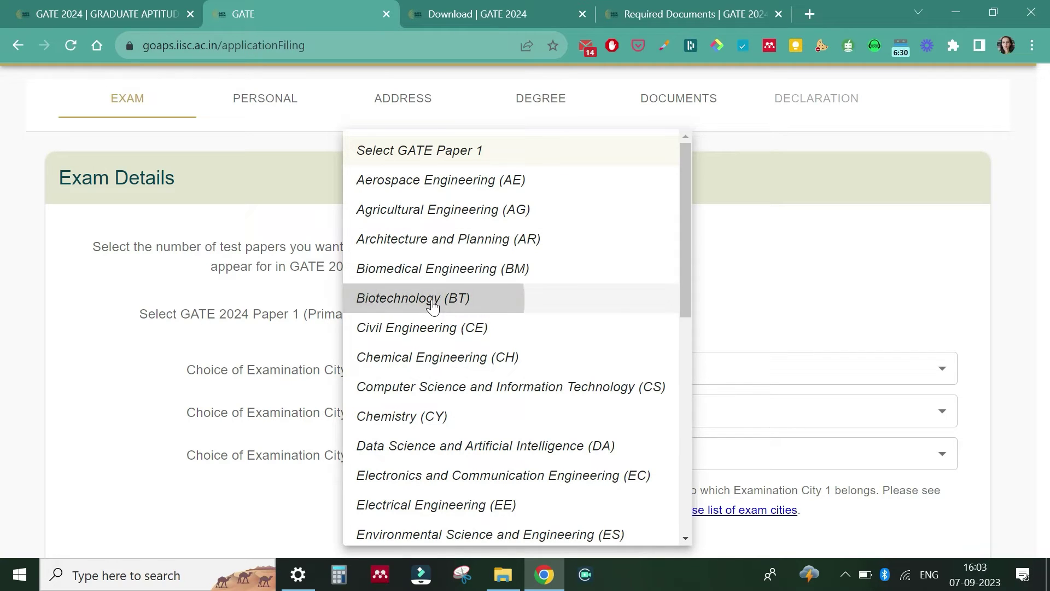
pyautogui.click(429, 300)
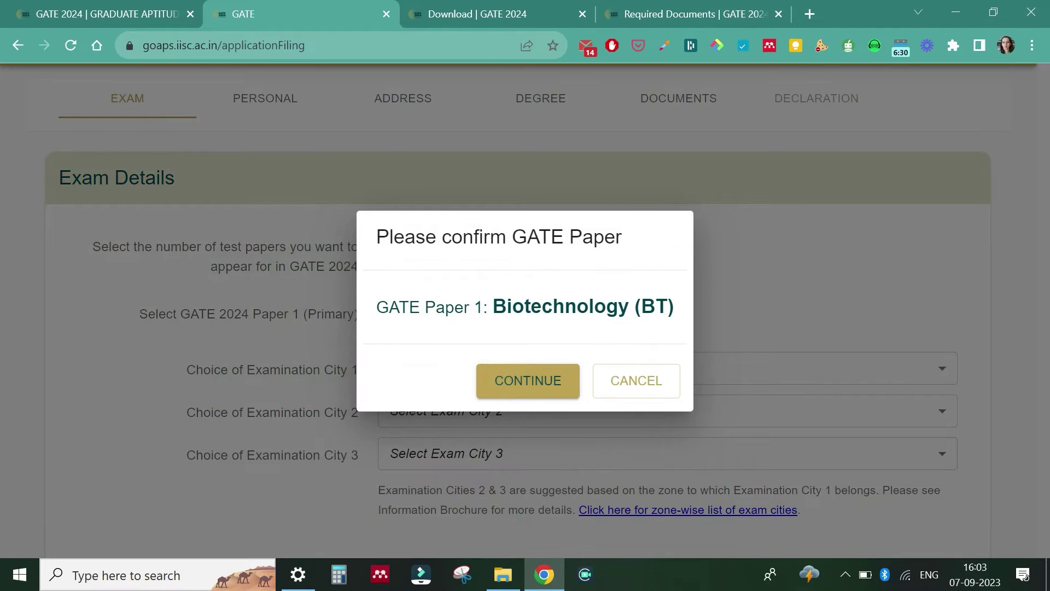
pyautogui.click(530, 392)
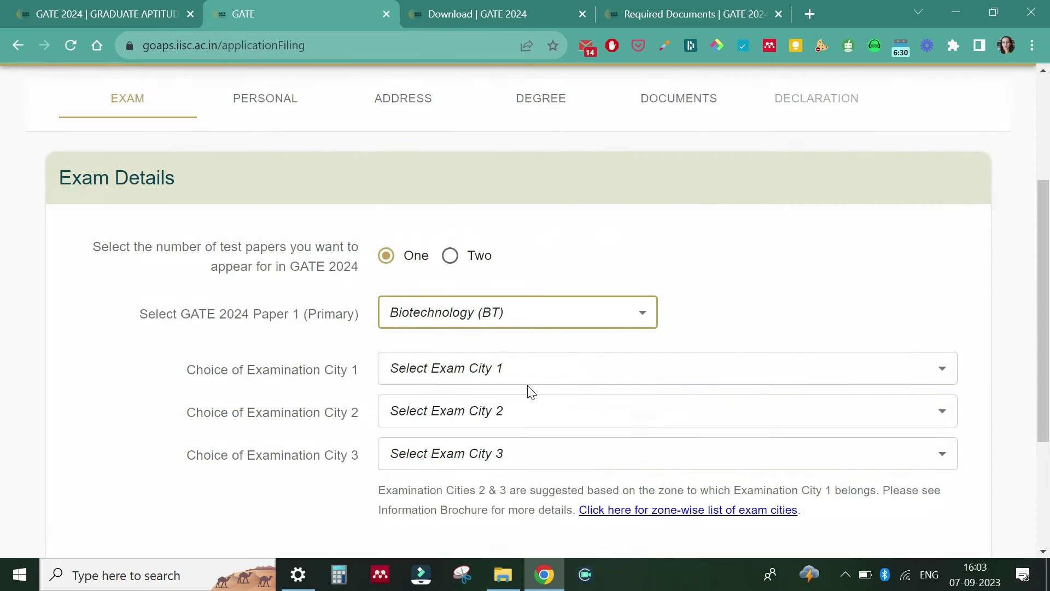
# Pick Goa (GA), Pune (MH) and Mumbai (MH) as exam cities 1–3 and save.
pyautogui.click(448, 375)
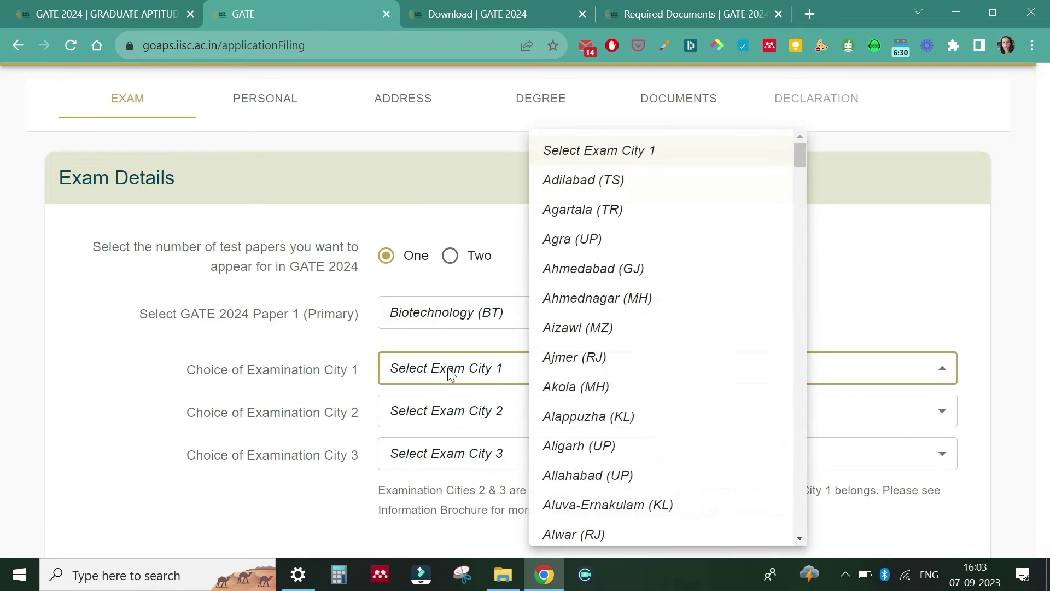
pyautogui.scroll(-5, 624, 412)
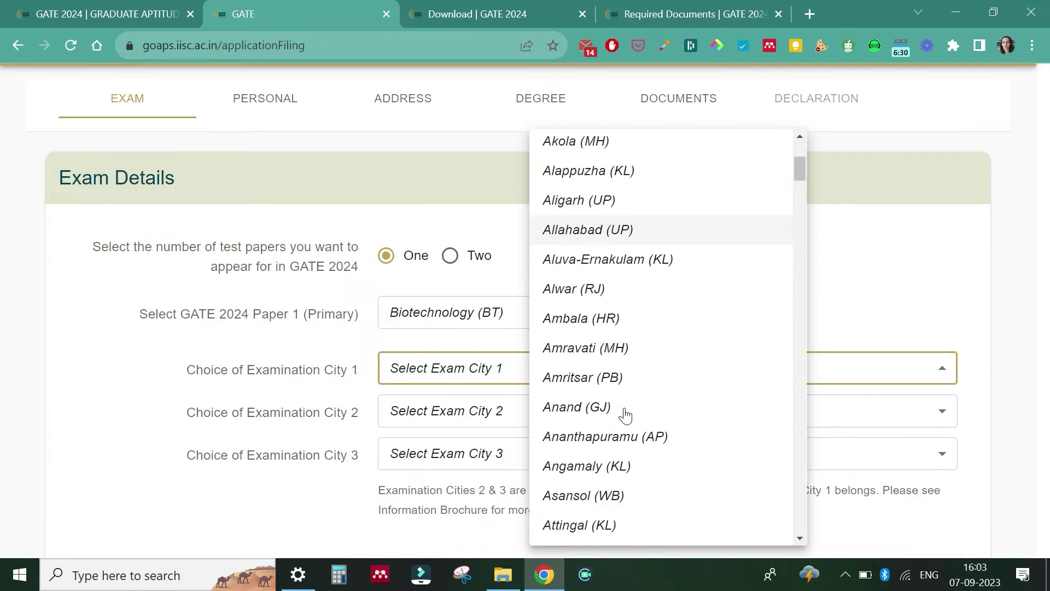
pyautogui.moveTo(800, 173); pyautogui.dragTo(797, 275)
pyautogui.scroll(-3, 793, 270)
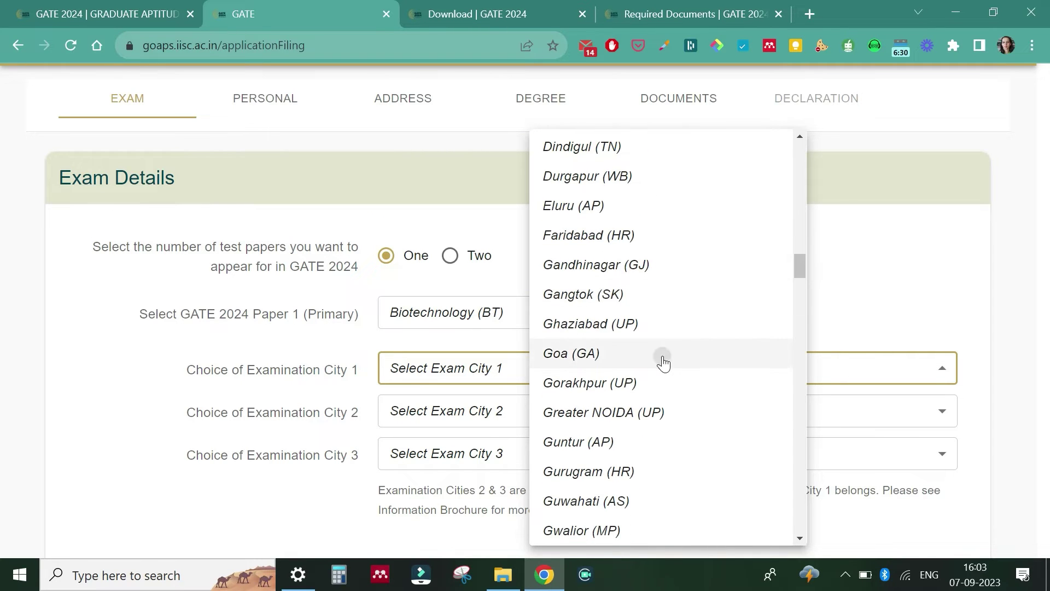
pyautogui.click(664, 357)
pyautogui.click(516, 414)
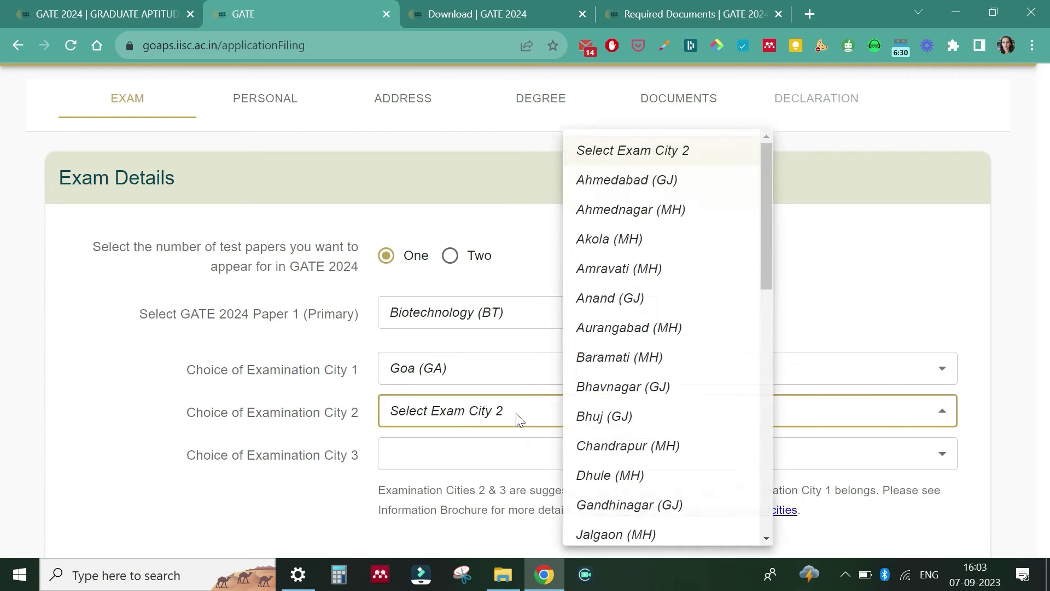
pyautogui.moveTo(771, 238); pyautogui.dragTo(657, 419)
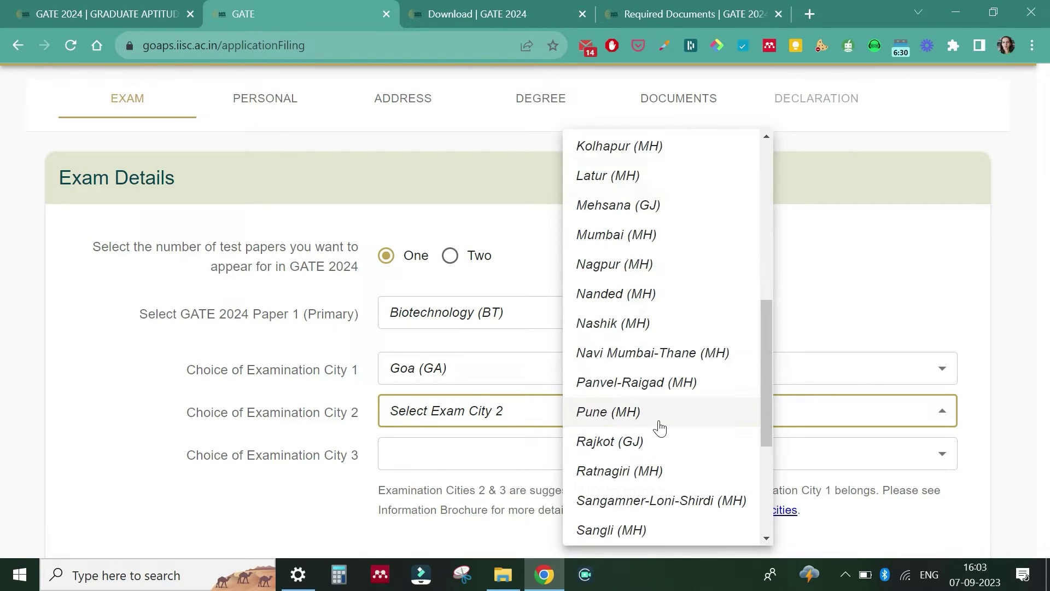
pyautogui.click(657, 419)
pyautogui.click(530, 457)
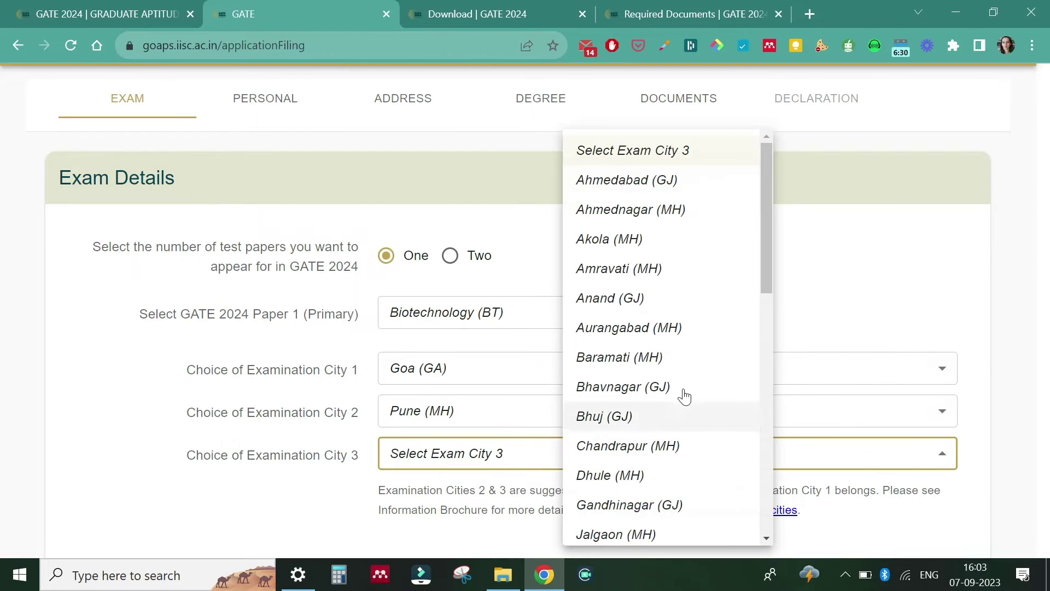
pyautogui.moveTo(769, 268); pyautogui.dragTo(750, 361)
pyautogui.click(607, 408)
pyautogui.scroll(-1, 1044, 223)
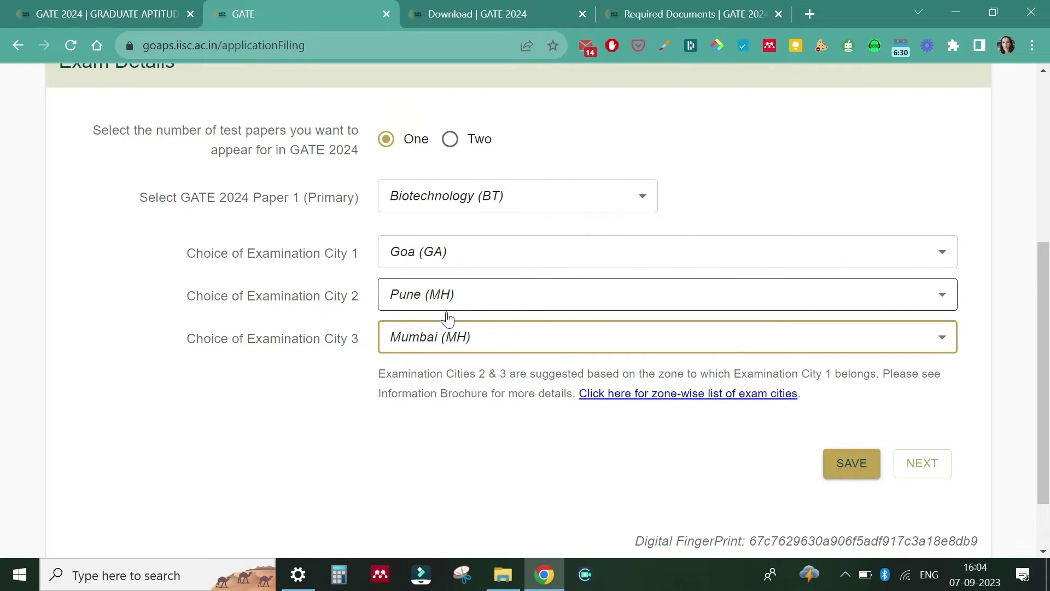
pyautogui.click(847, 469)
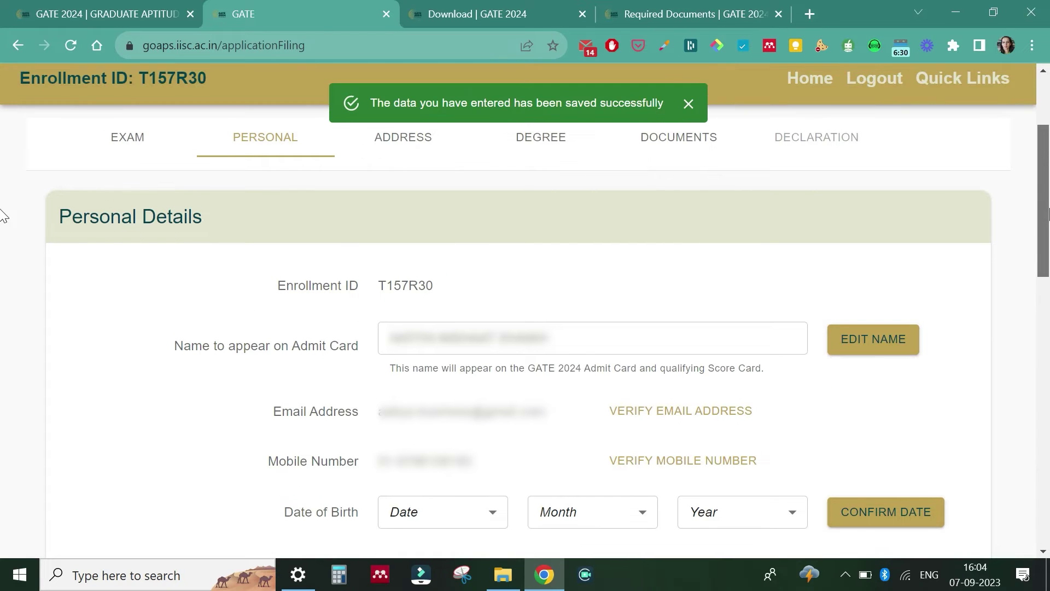
# Open the Verify Email ID dialog from the Personal tab's email field.
pyautogui.scroll(-1, 3, 219)
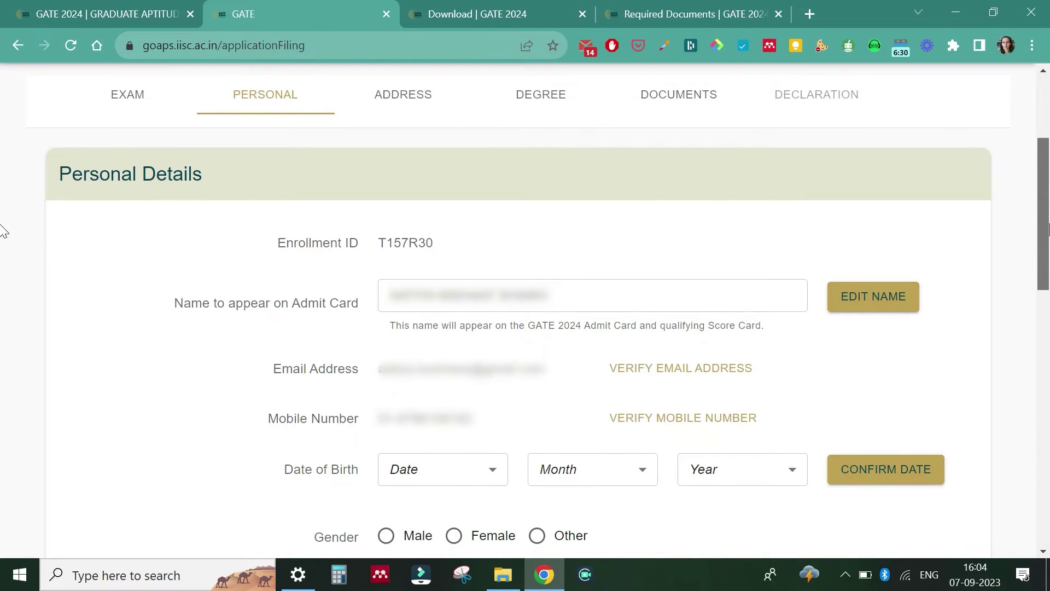
pyautogui.scroll(-1, 2, 230)
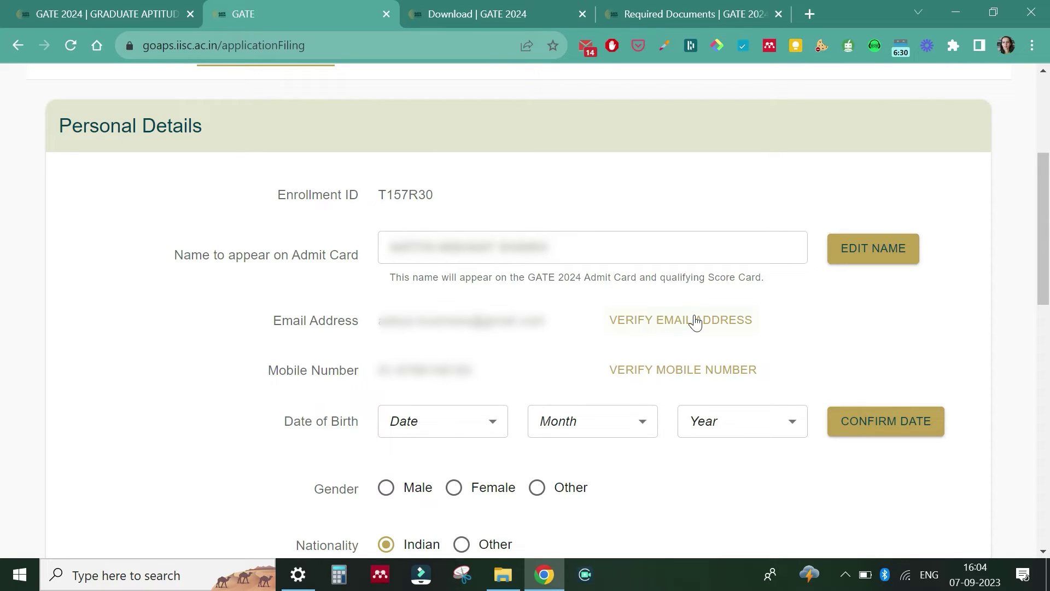
pyautogui.click(696, 322)
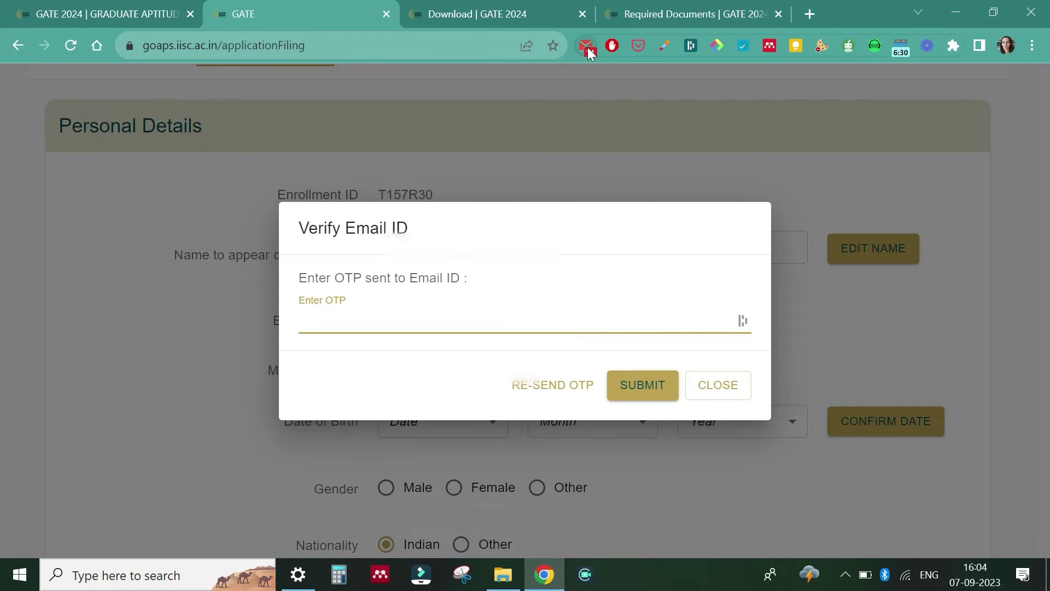
# Find the GATE 2024 Enrollment ID email in Checker Plus for Gmail and paste the ID into Enter OTP.
pyautogui.moveTo(590, 52)
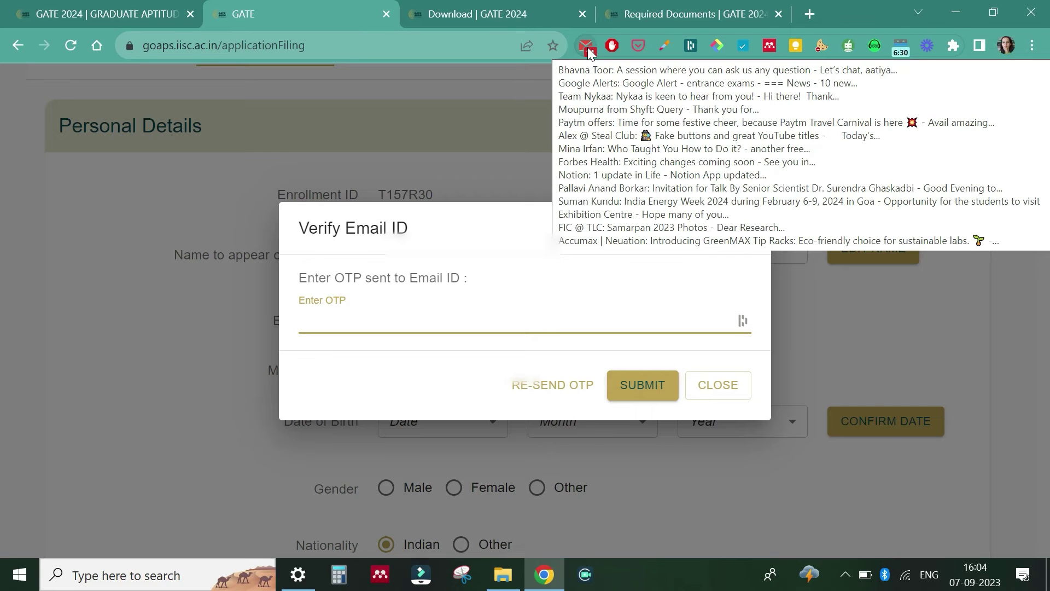
pyautogui.click(589, 49)
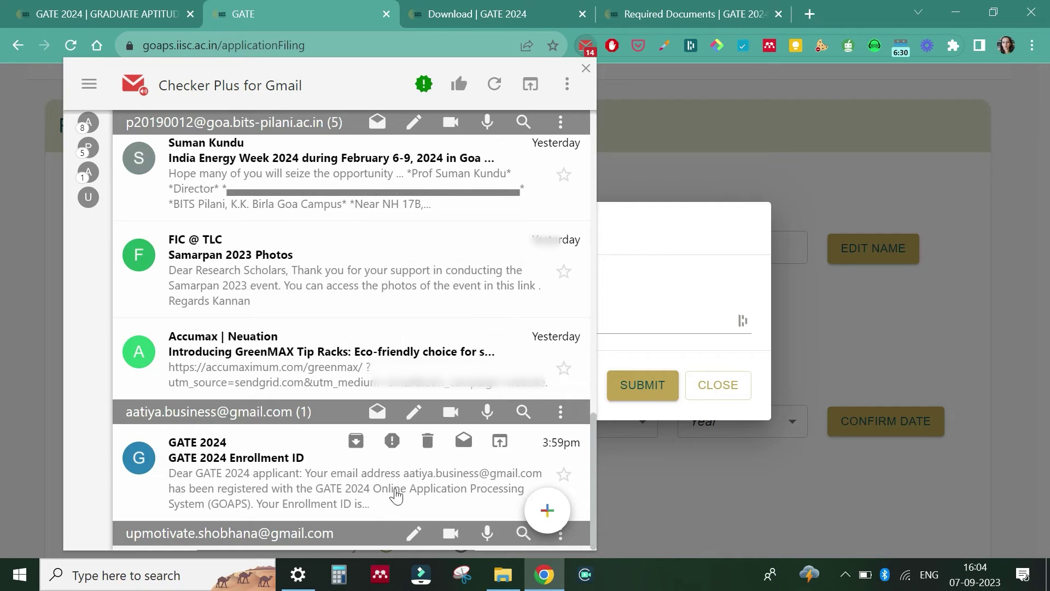
pyautogui.press('Escape')
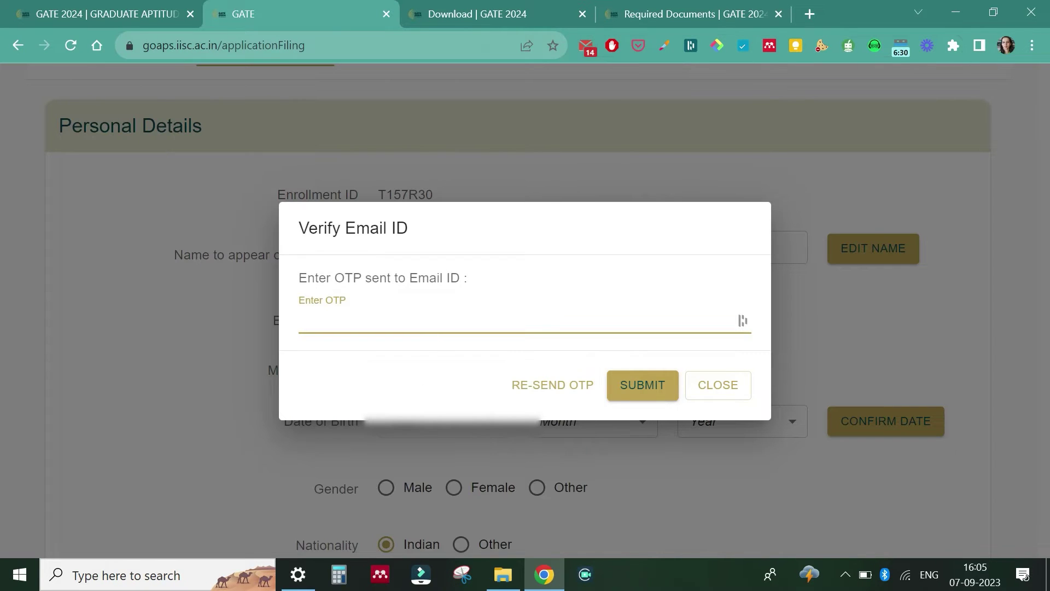
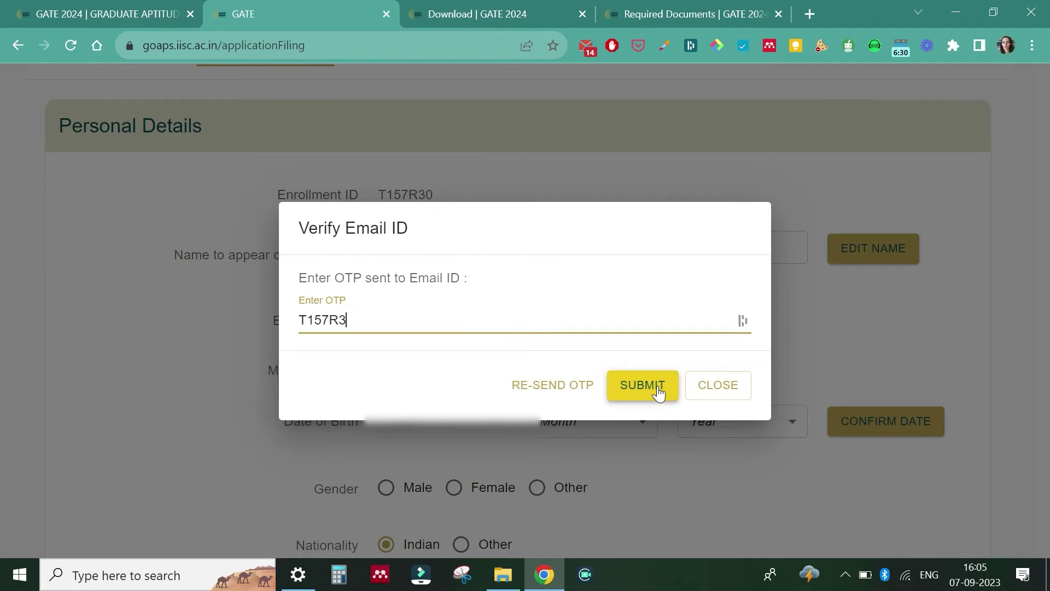
# Submit the email code, then replace it with a corrected code and submit again.
pyautogui.click(658, 393)
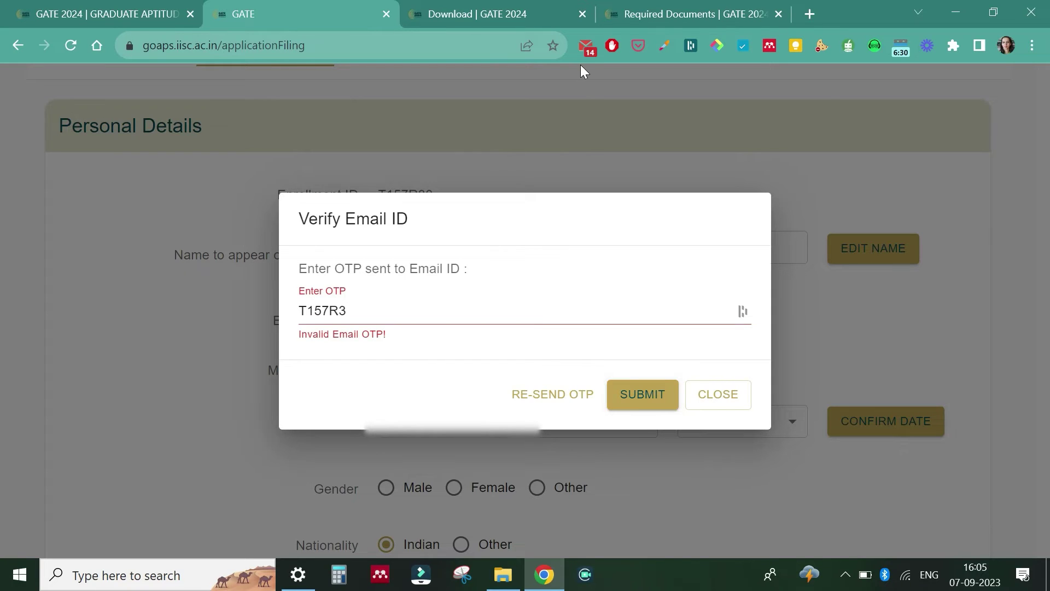
pyautogui.click(347, 311)
pyautogui.hotkey('shift', 'Left')
pyautogui.hotkey('shift', 'Left')
pyautogui.hotkey('shift', 'Left')
pyautogui.hotkey('shift', 'Left')
pyautogui.hotkey('shift', 'Left')
pyautogui.hotkey('shift', 'Left')
pyautogui.hotkey('ctrl', 'c')
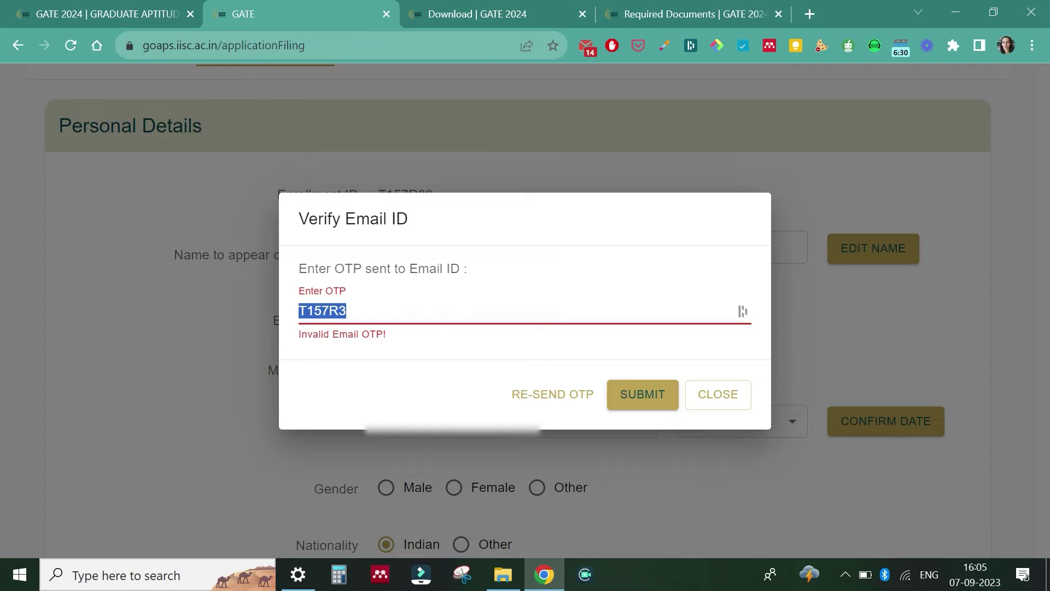
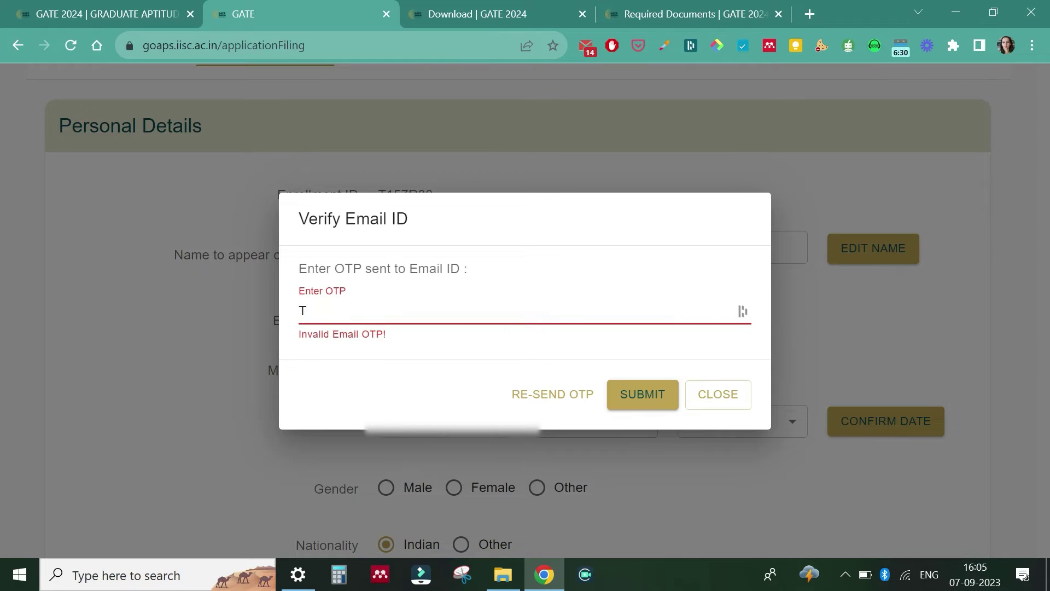
pyautogui.click(630, 387)
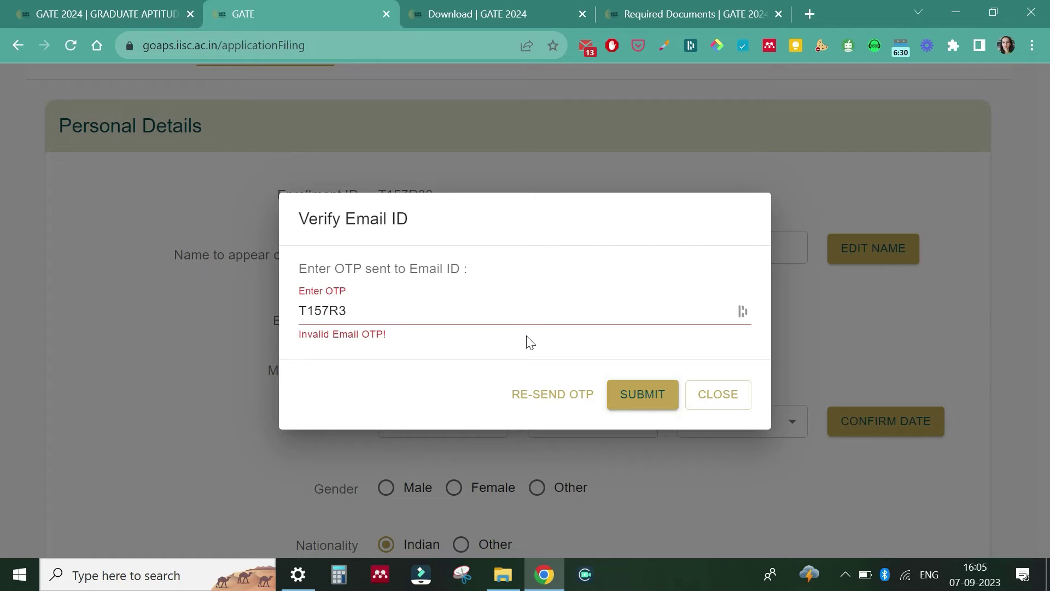
# Request a new OTP, copy it from the new Gmail message, and submit it to verify the email.
pyautogui.click(551, 402)
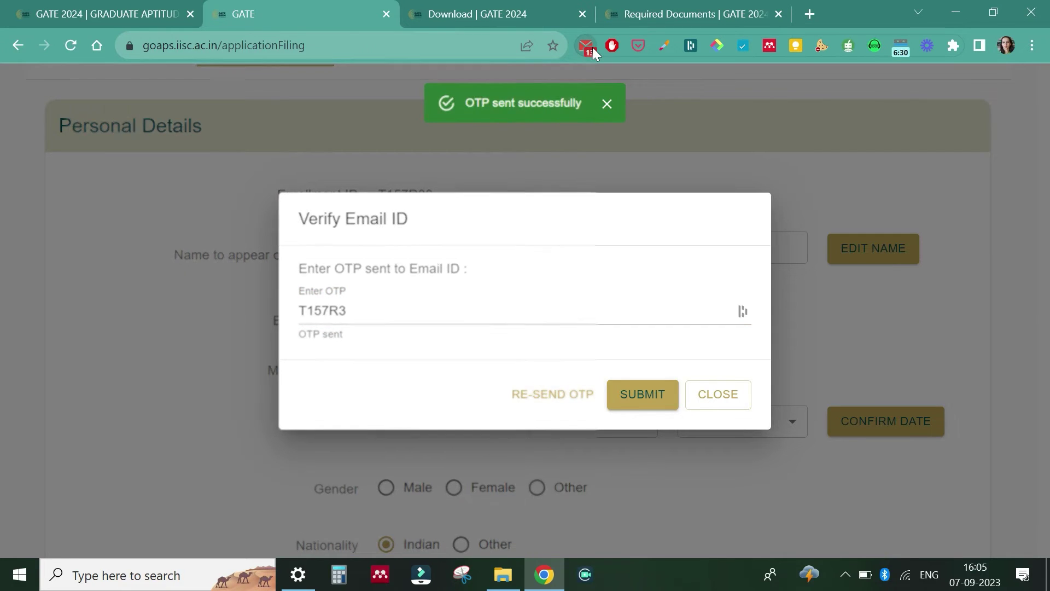
pyautogui.click(593, 47)
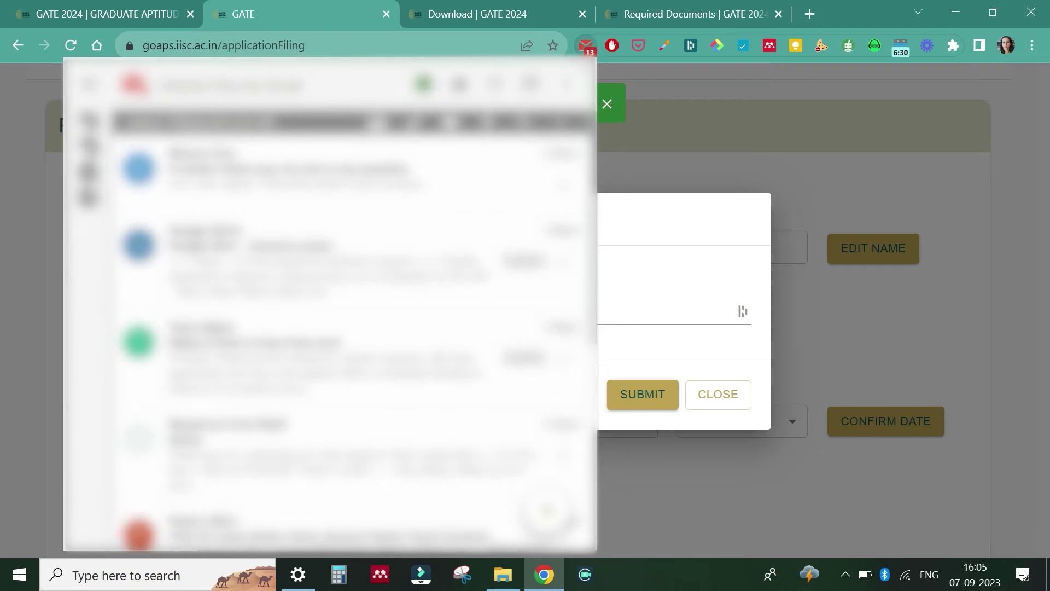
pyautogui.click(282, 349)
pyautogui.moveTo(343, 266); pyautogui.dragTo(296, 267)
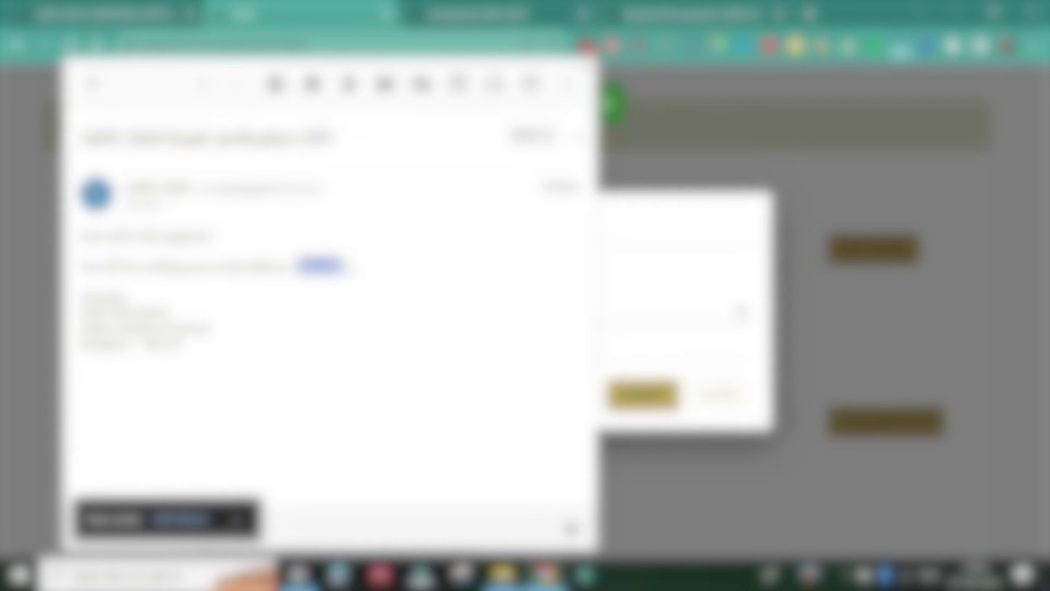
pyautogui.click(678, 312)
pyautogui.hotkey('ctrl', 'v')
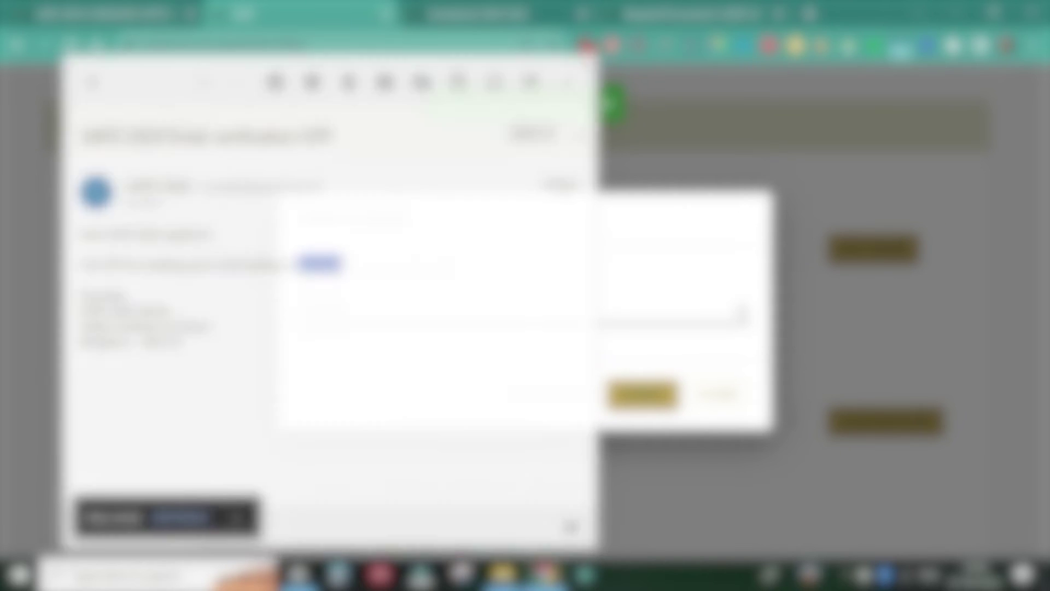
pyautogui.moveTo(347, 311); pyautogui.dragTo(299, 309)
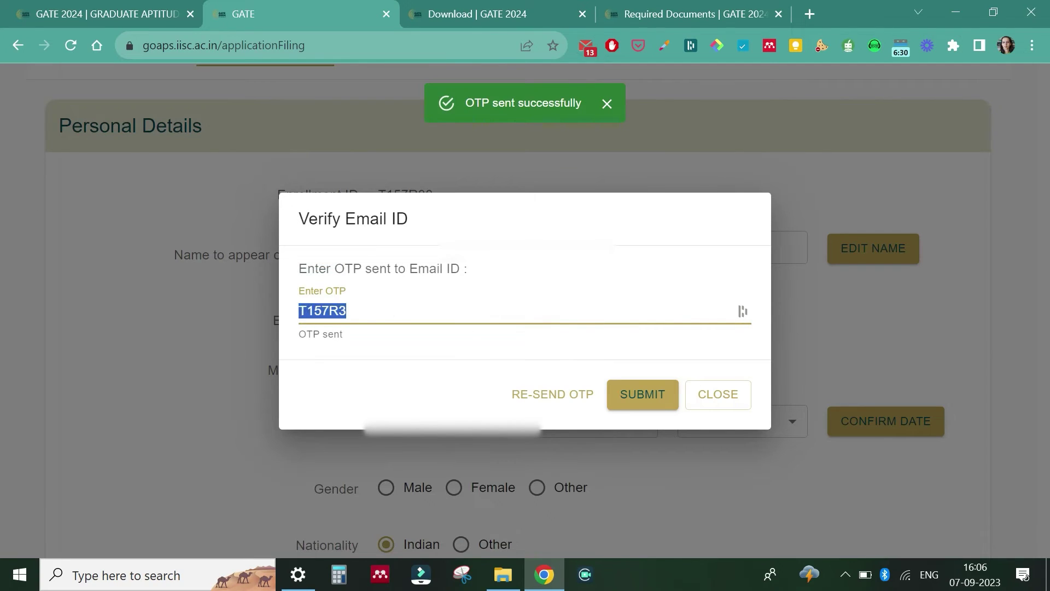
pyautogui.click(640, 398)
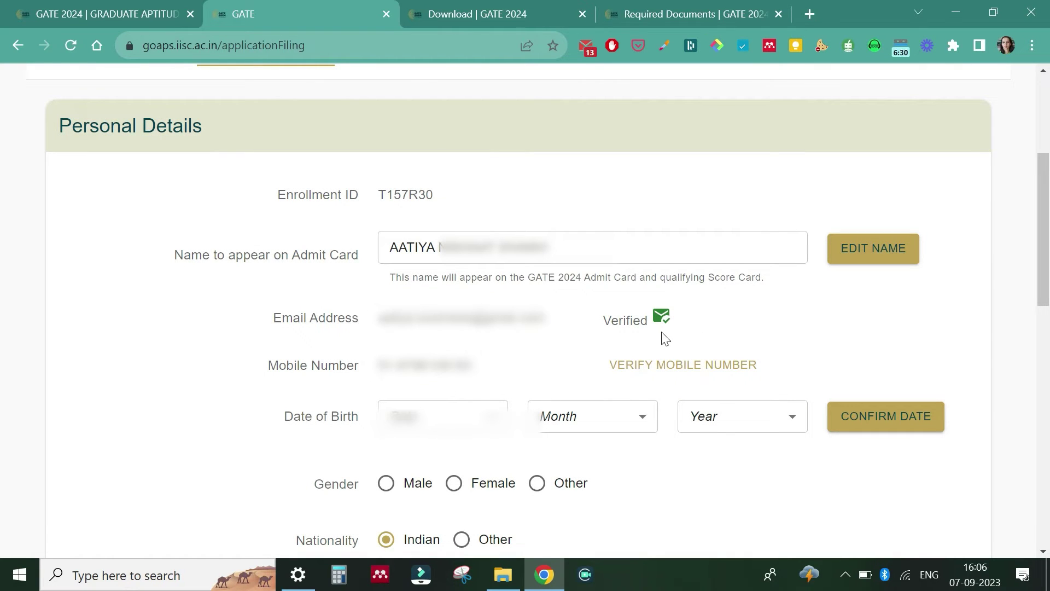
# Enter the SMS verification code in the Verify Mobile Number dialog and submit it.
pyautogui.click(665, 365)
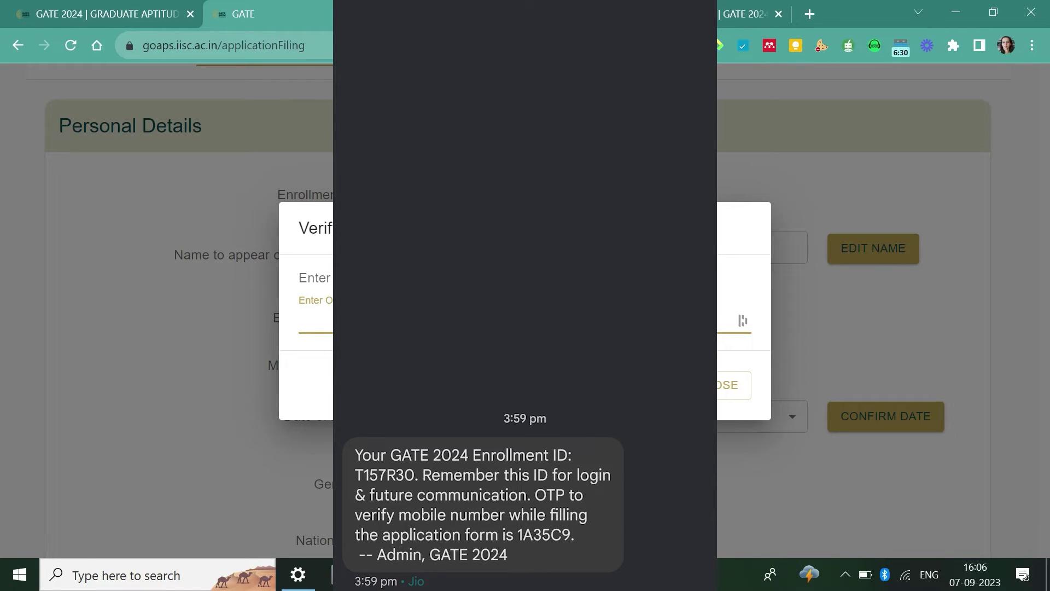
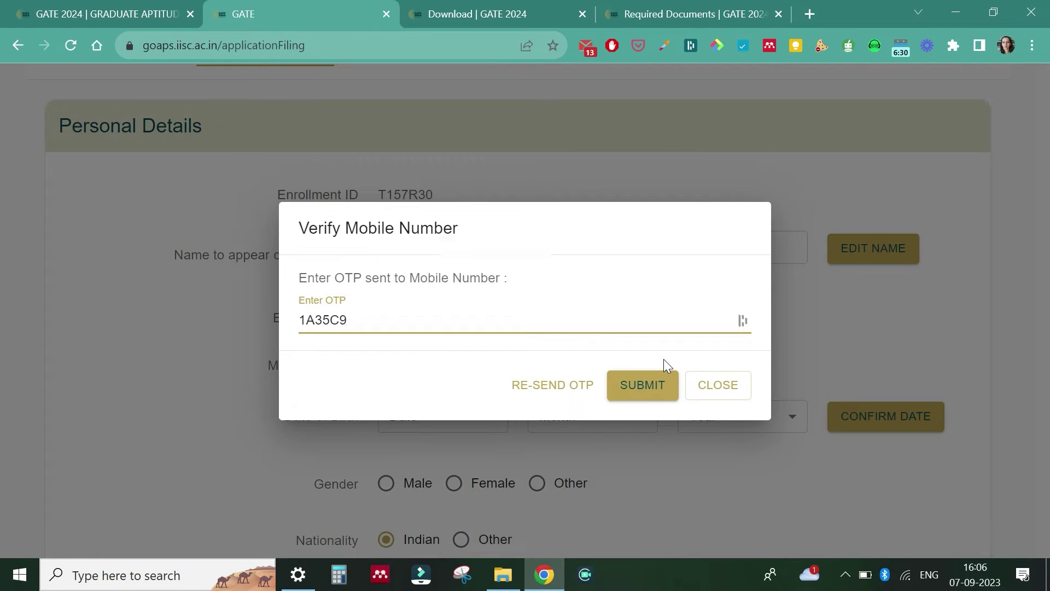
pyautogui.click(638, 393)
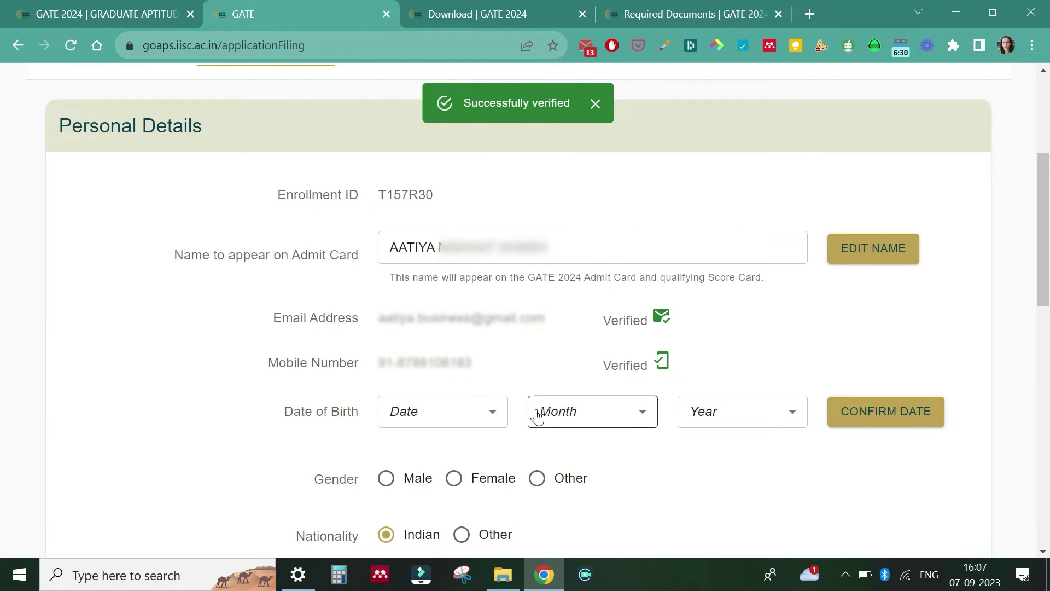
# Pick the day, month and year of birth and confirm the date as final.
pyautogui.click(501, 412)
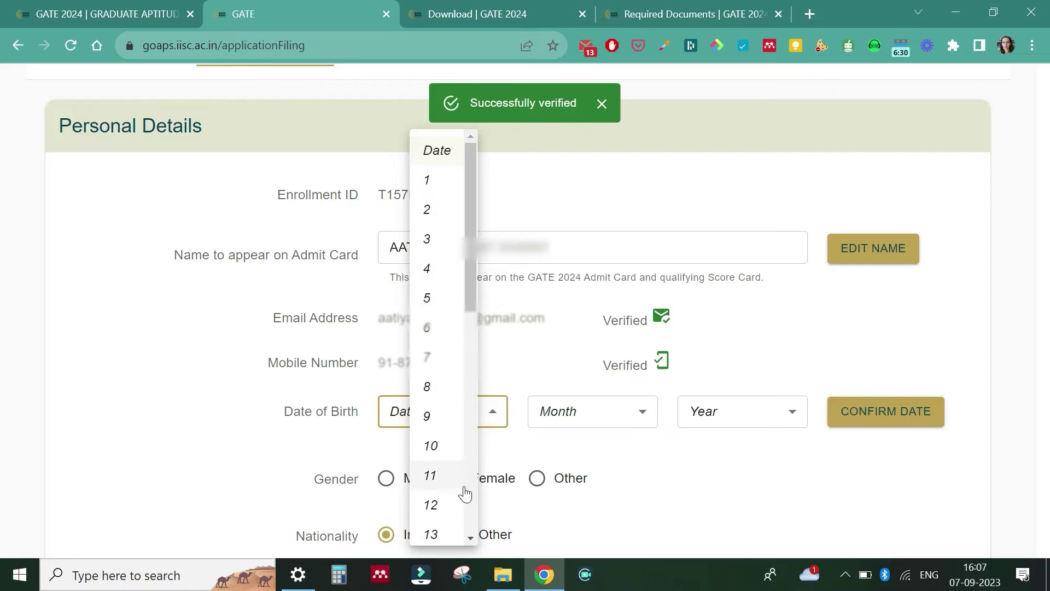
pyautogui.click(464, 476)
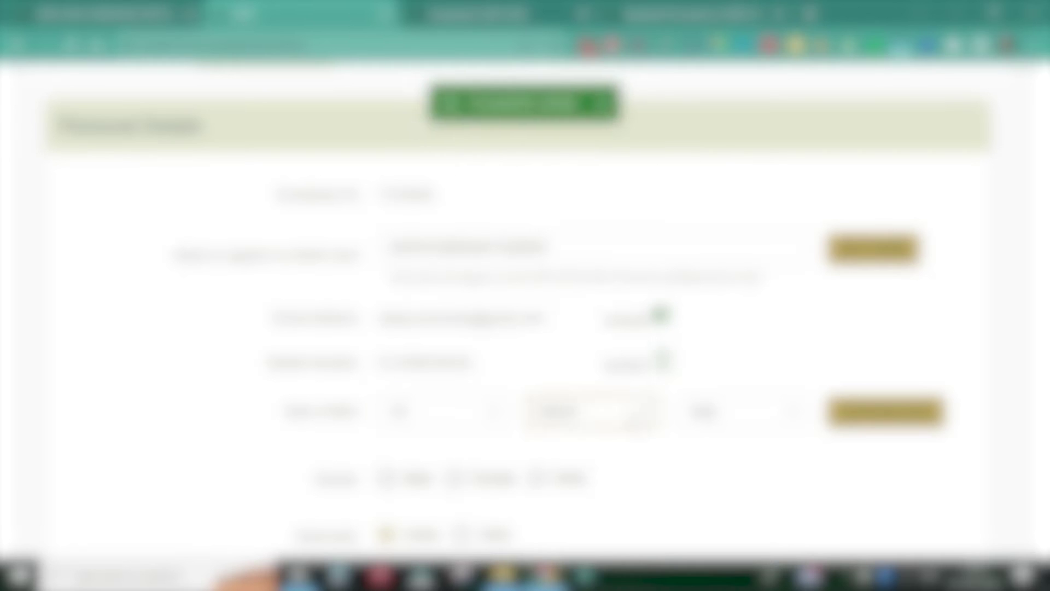
pyautogui.click(792, 411)
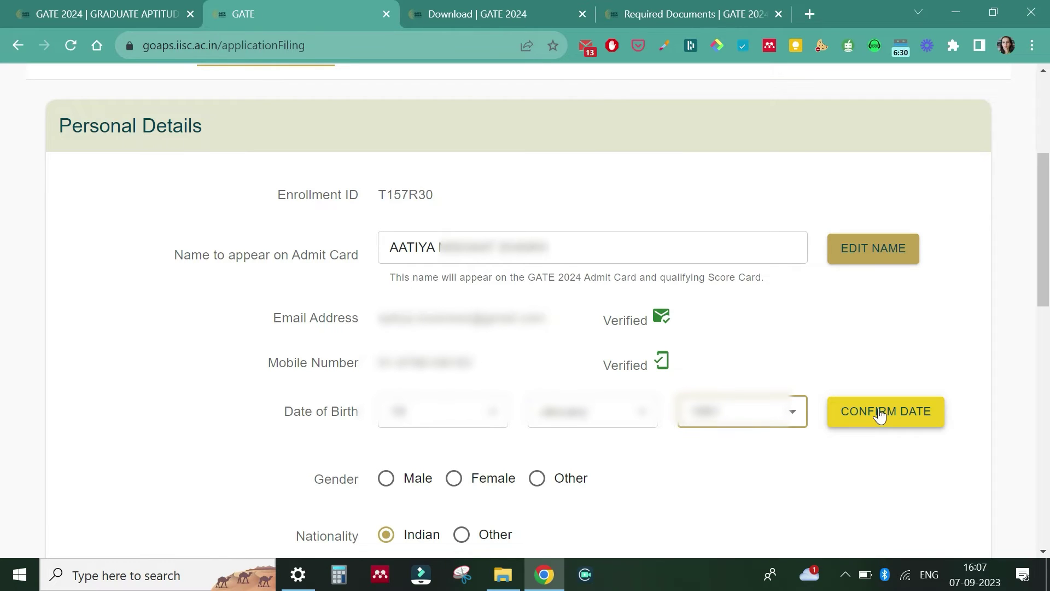
pyautogui.click(880, 415)
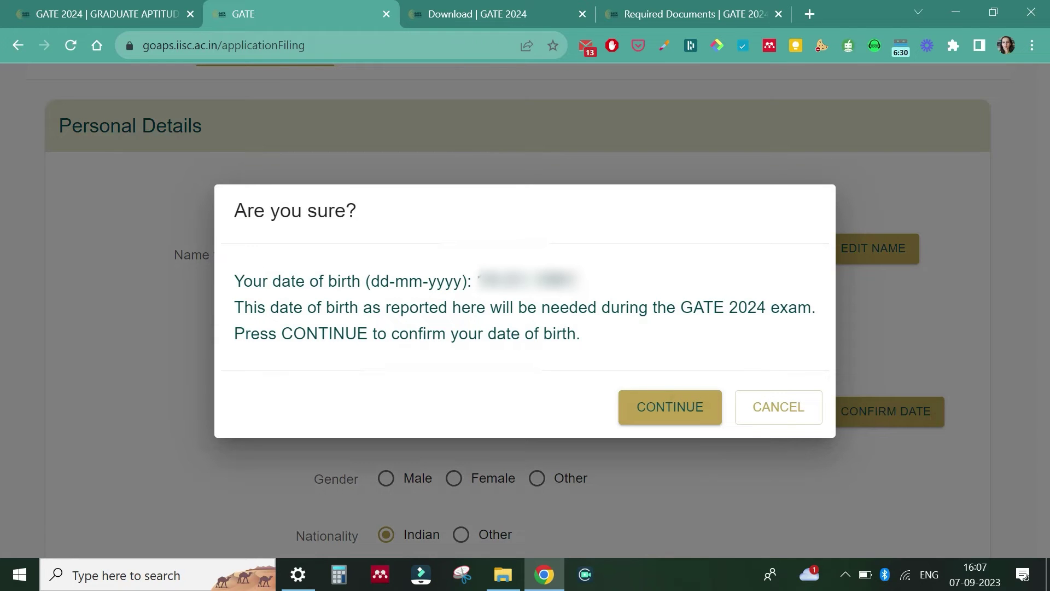
pyautogui.click(644, 407)
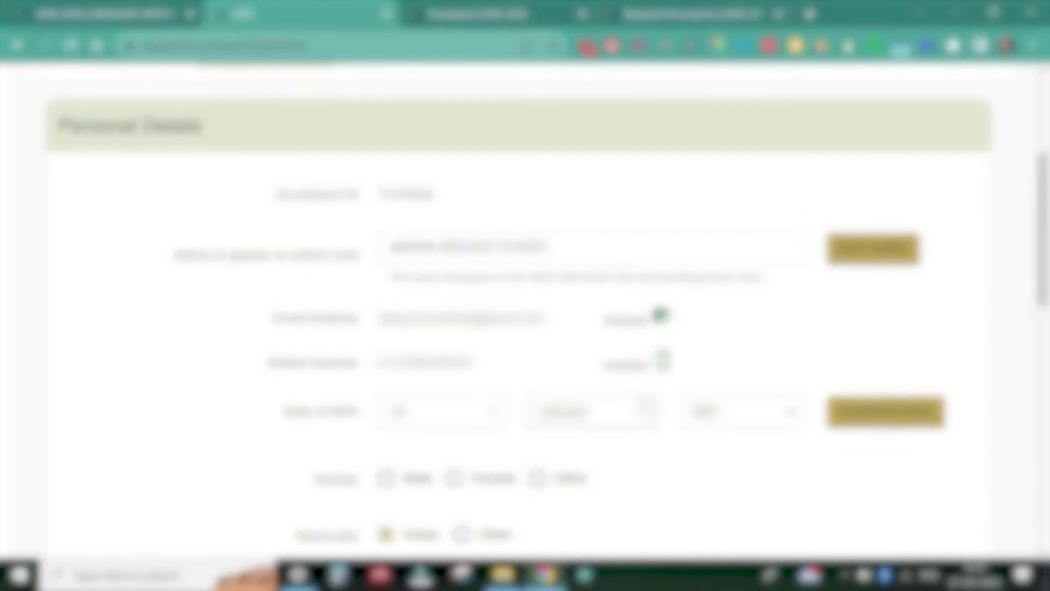
# Set gender to Female, state of residence to Goa and valid photo ID to Aadhaar ID.
pyautogui.scroll(-3, 426, 331)
pyautogui.click(454, 315)
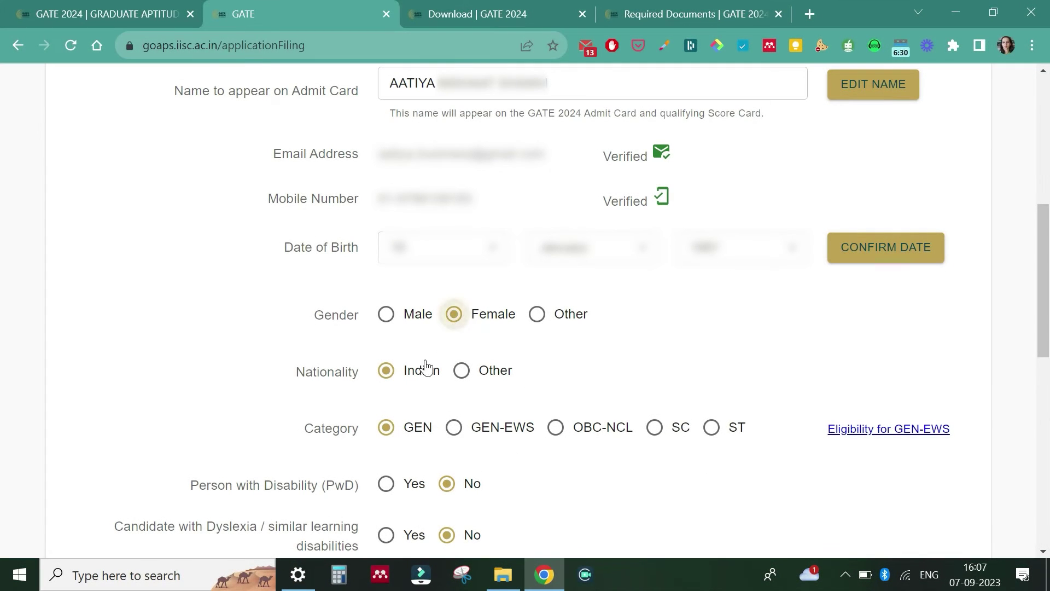
pyautogui.scroll(-4, 390, 440)
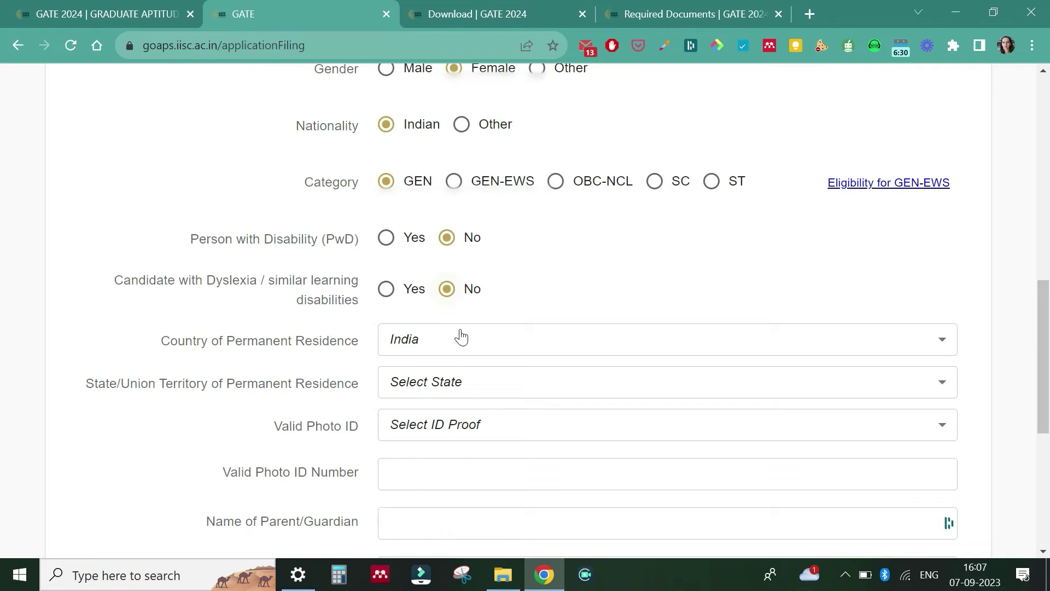
pyautogui.click(458, 389)
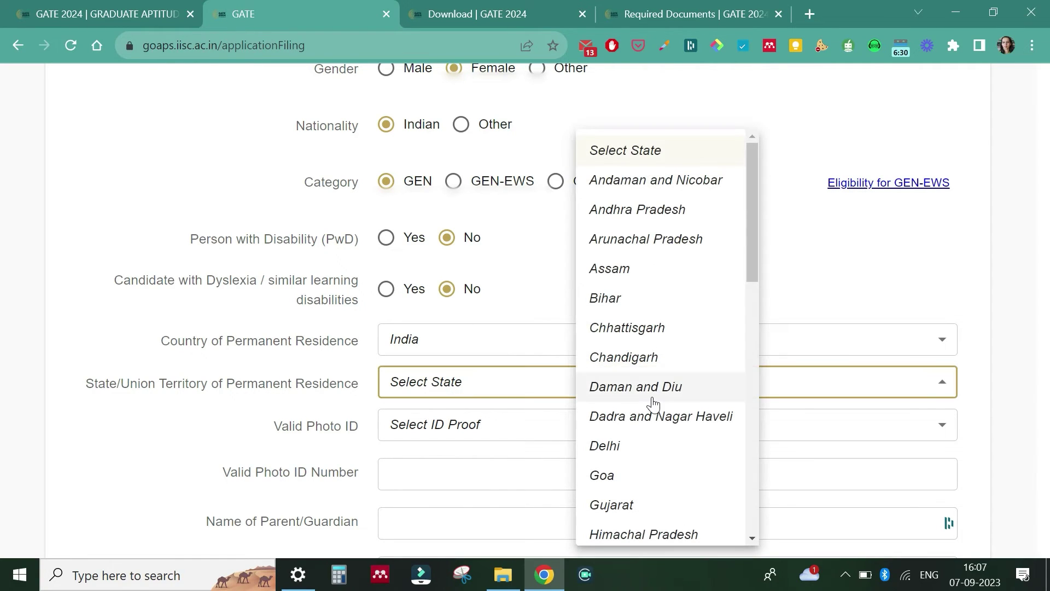
pyautogui.click(626, 477)
pyautogui.click(523, 429)
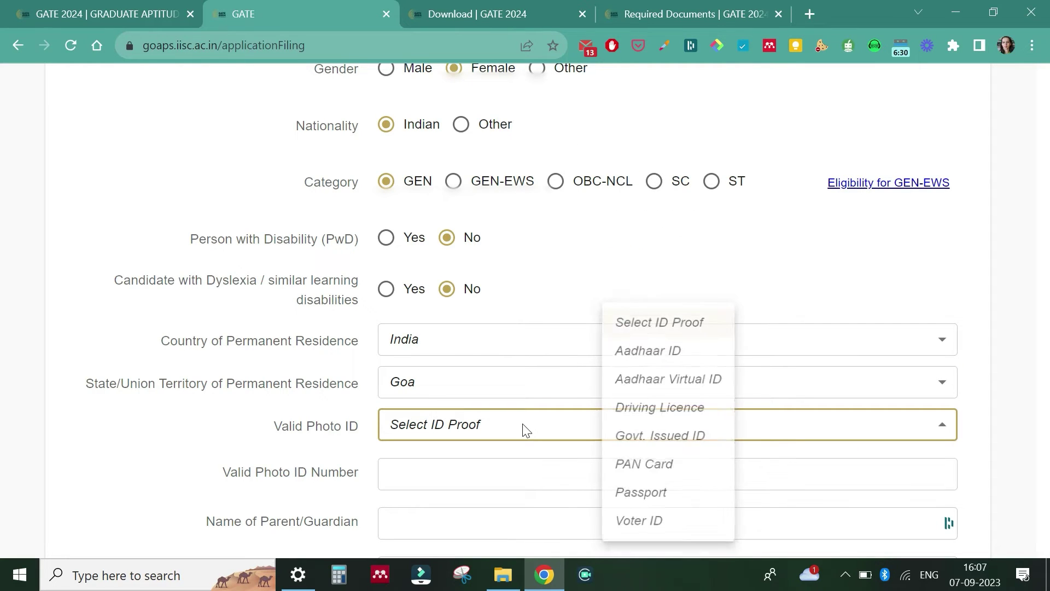
pyautogui.click(682, 353)
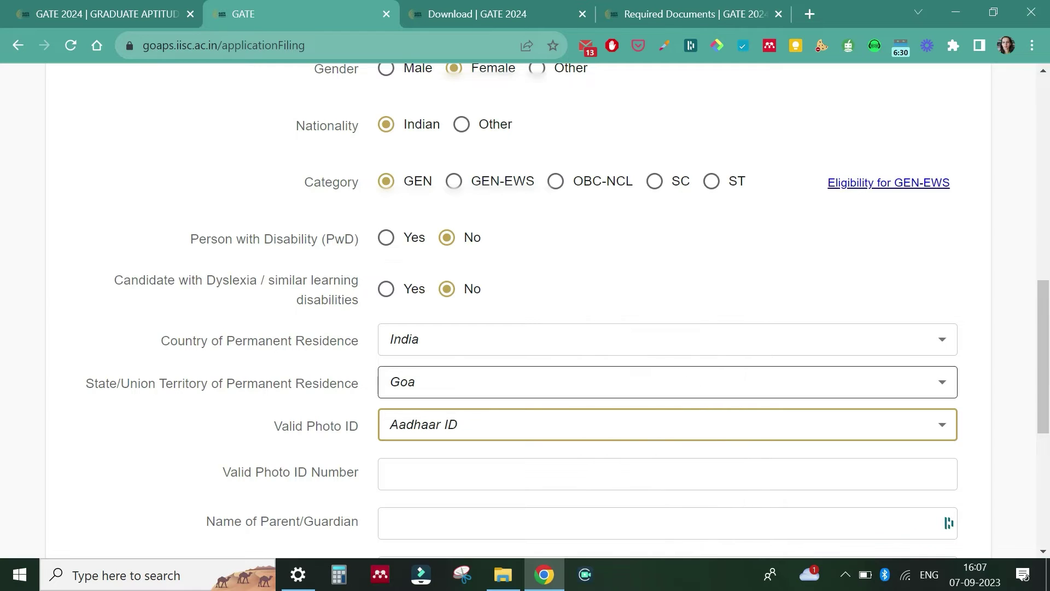
pyautogui.scroll(-4, 490, 504)
pyautogui.click(492, 228)
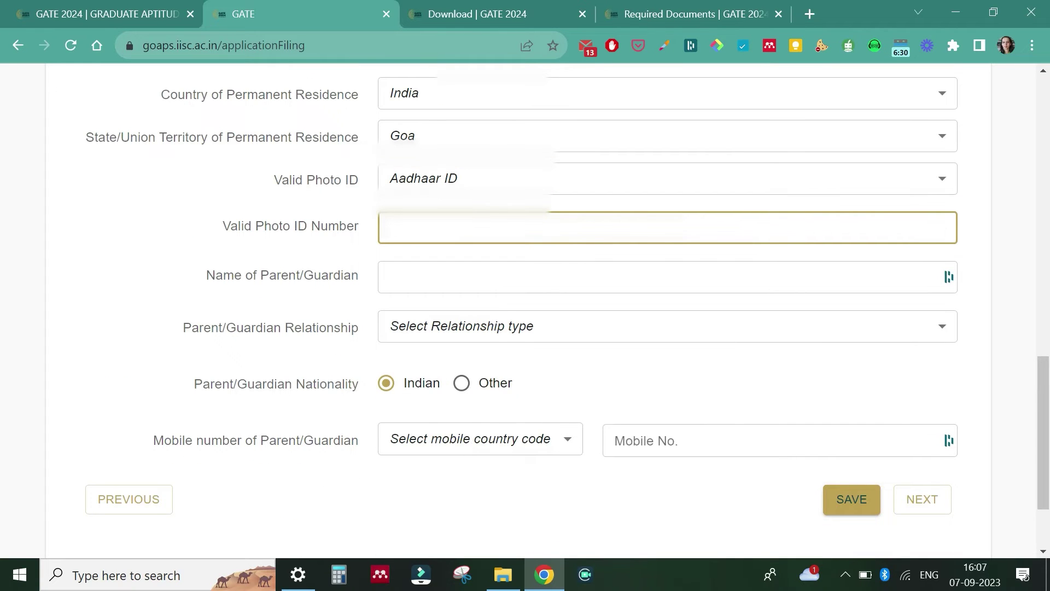
# Enter the Aadhaar ID number and the parent/guardian's full name.
pyautogui.write('12345678')
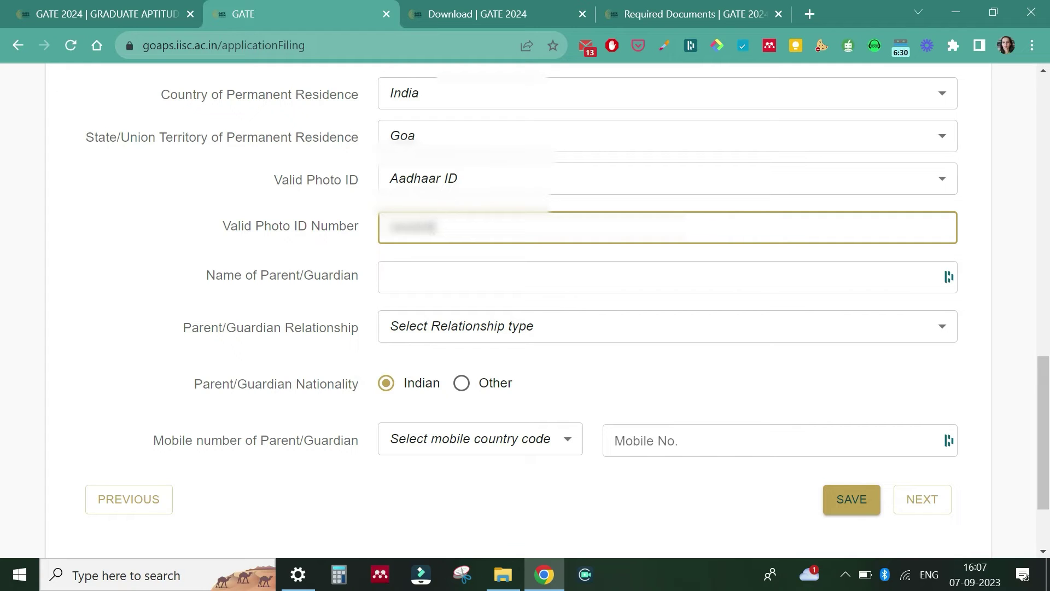
pyautogui.press('BackSpace')
pyautogui.press('BackSpace')
pyautogui.press('BackSpace')
pyautogui.press('BackSpace')
pyautogui.write('5678')
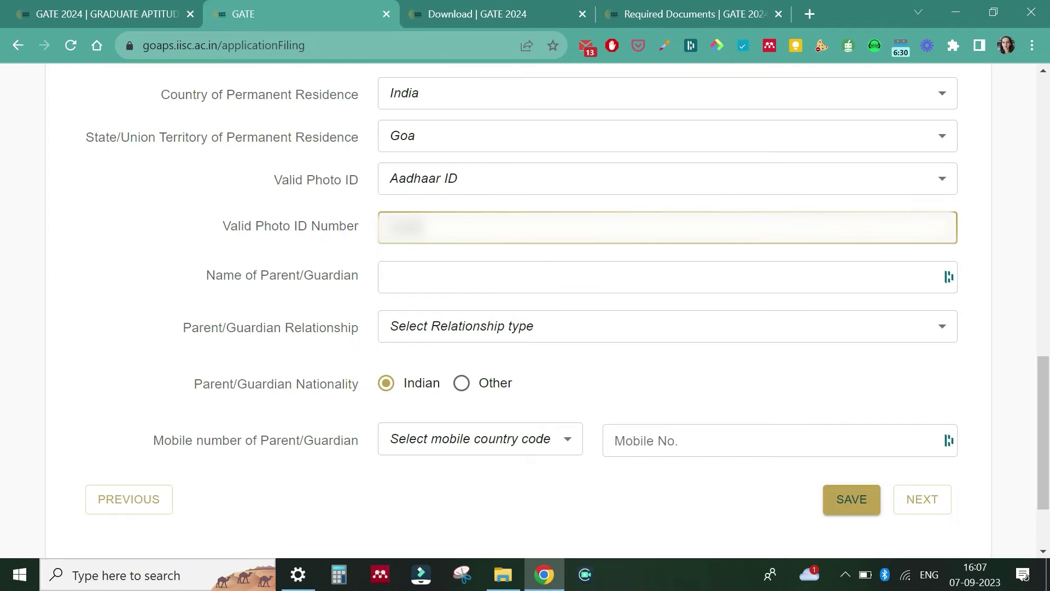
pyautogui.write('9012')
pyautogui.click(656, 277)
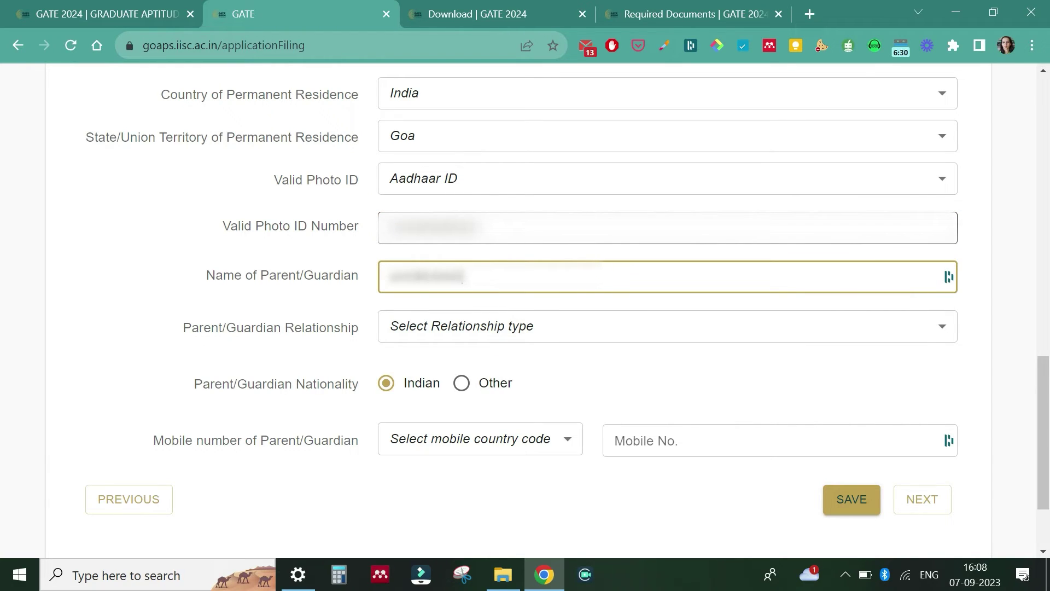
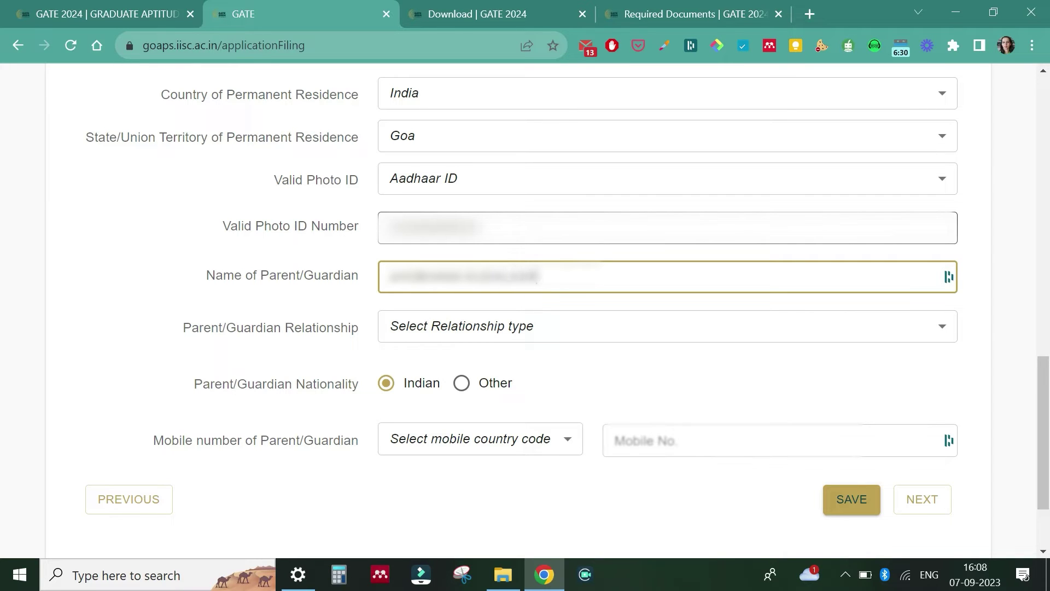
# Set relationship to Mother, country code +91 (IN), enter the guardian's mobile number, and save.
pyautogui.click(481, 325)
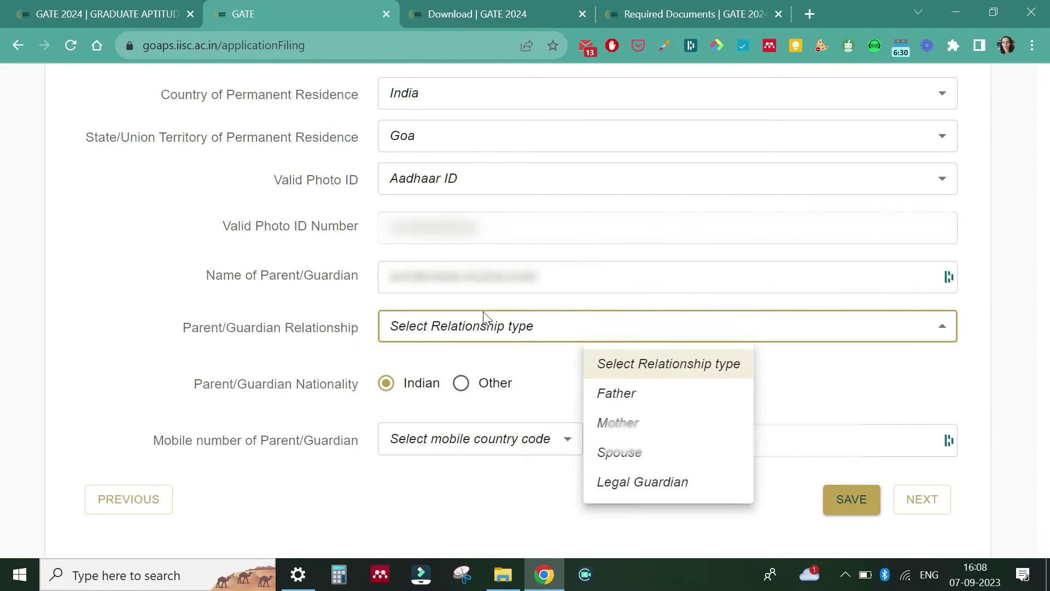
pyautogui.click(644, 427)
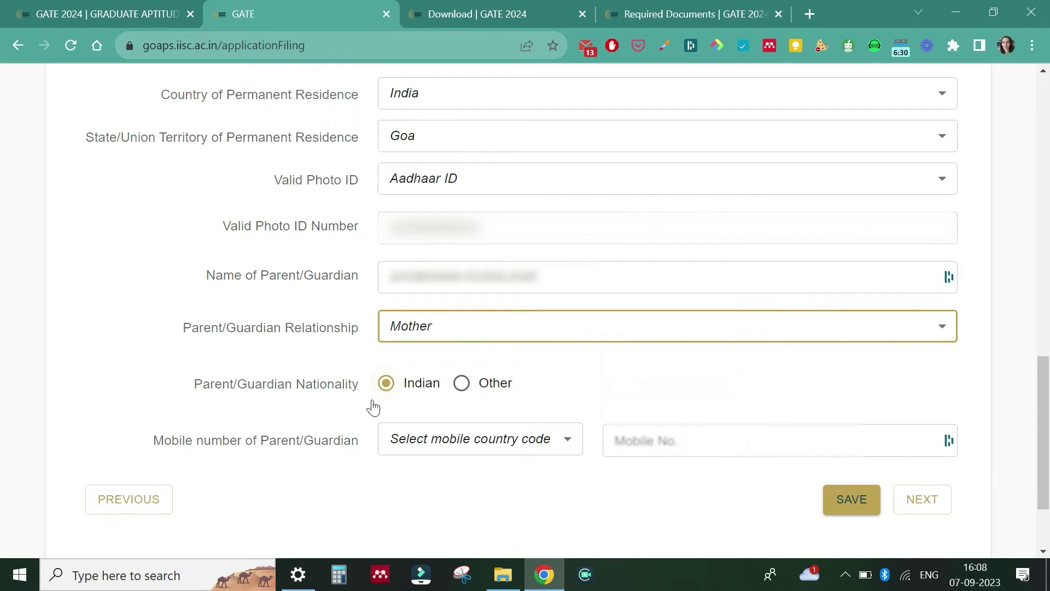
pyautogui.click(417, 444)
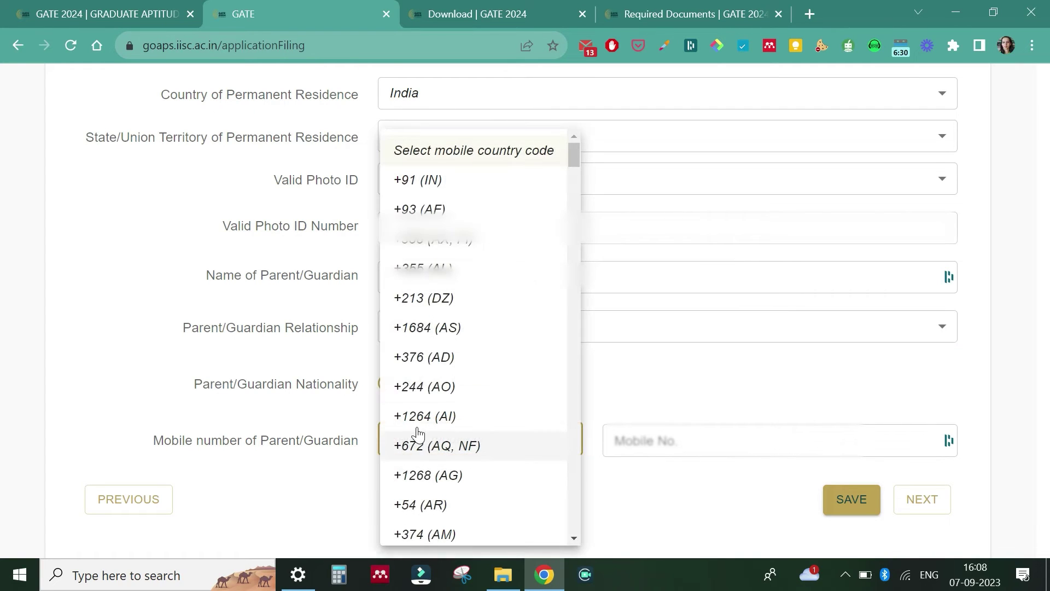
pyautogui.click(417, 180)
pyautogui.click(684, 443)
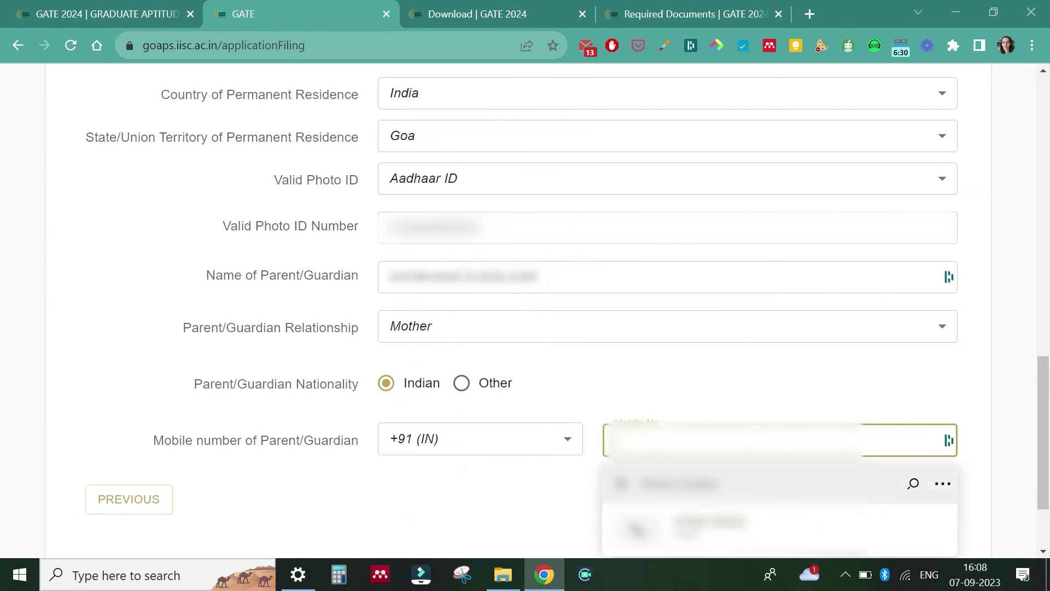
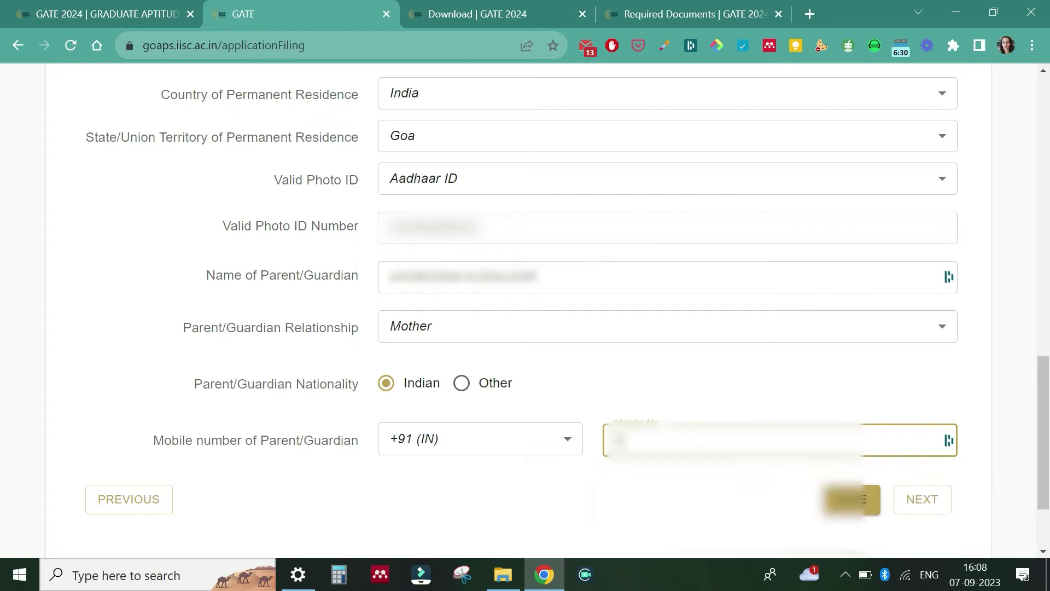
pyautogui.press('Return')
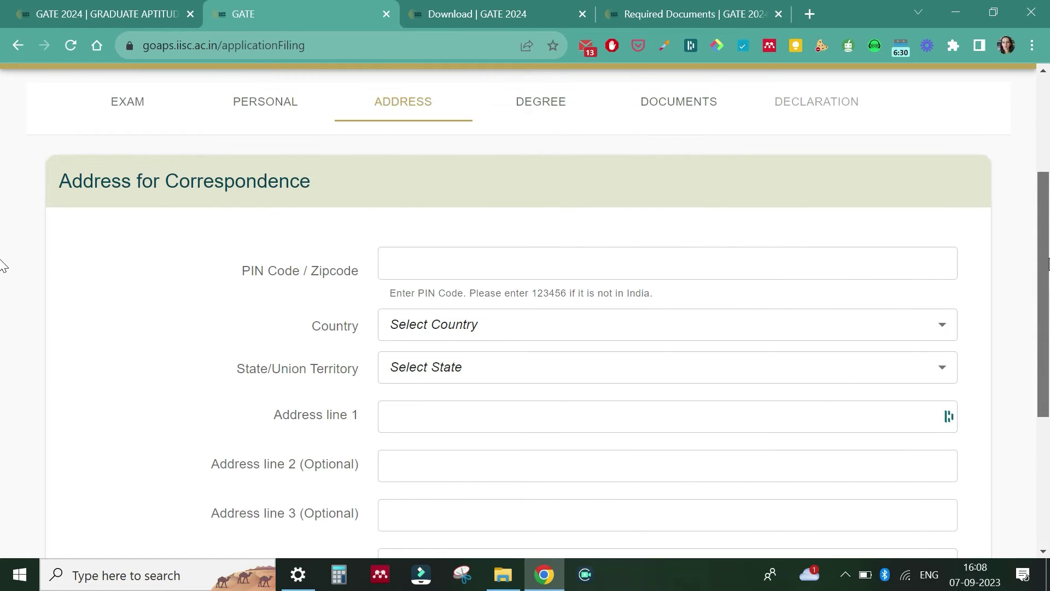
# Enter the correspondence PIN code and address line 1, with India, Goa and Canca auto-filled.
pyautogui.scroll(-1, 3, 268)
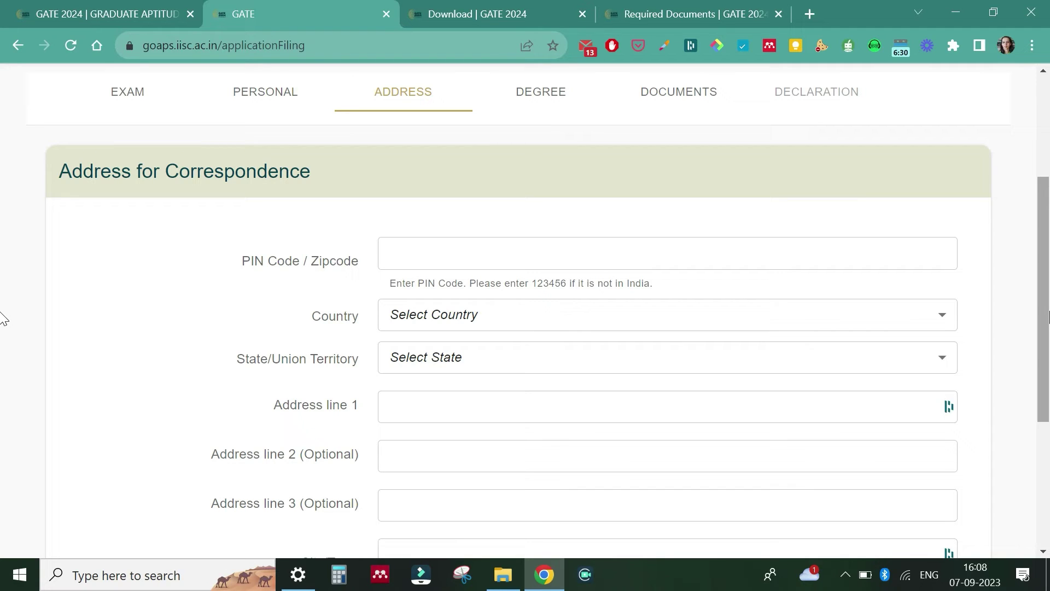
pyautogui.click(613, 265)
pyautogui.write('403512')
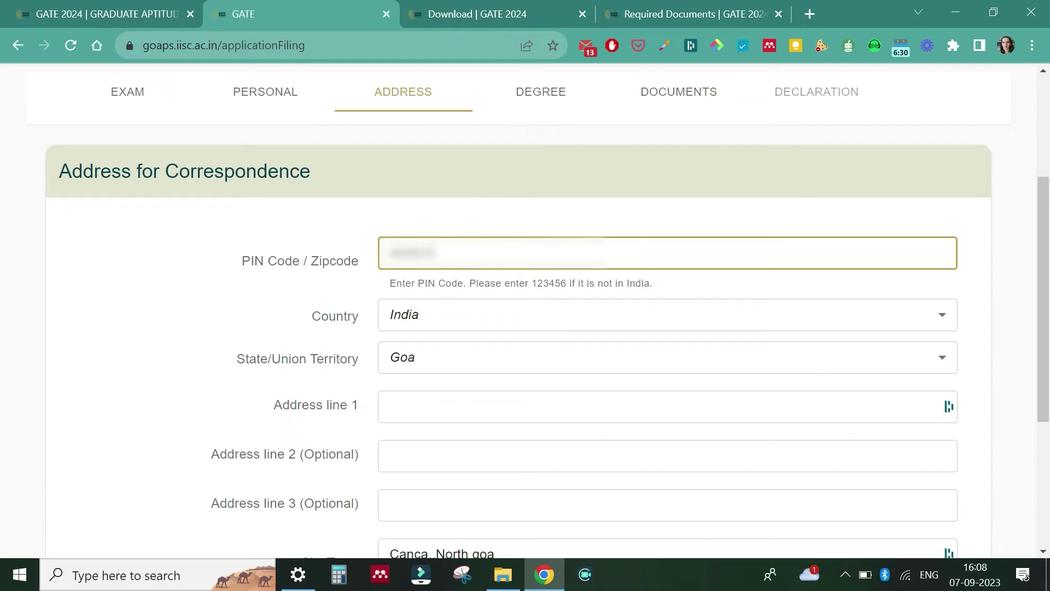
pyautogui.click(601, 406)
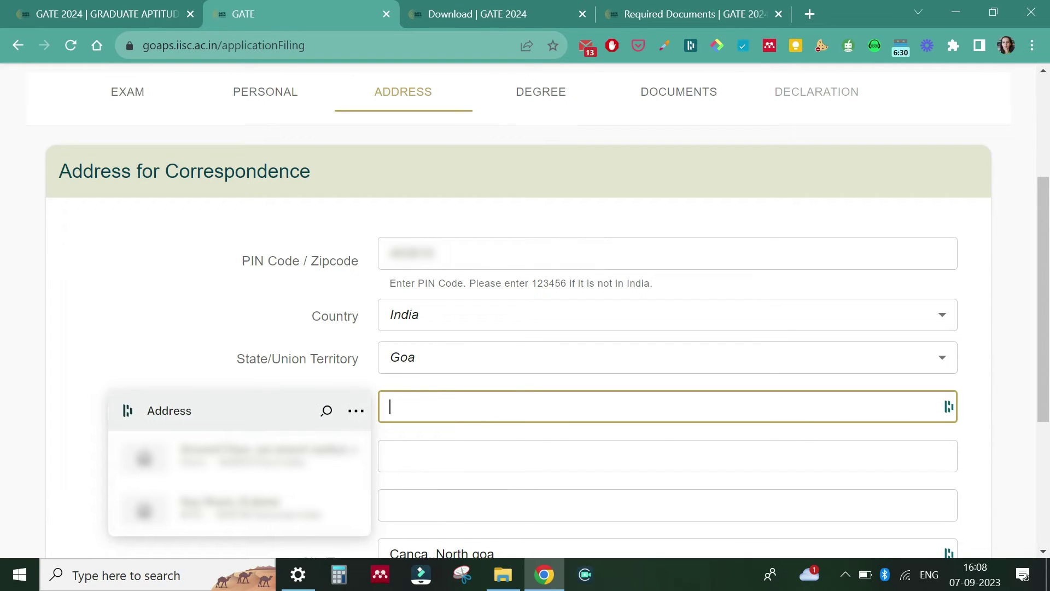
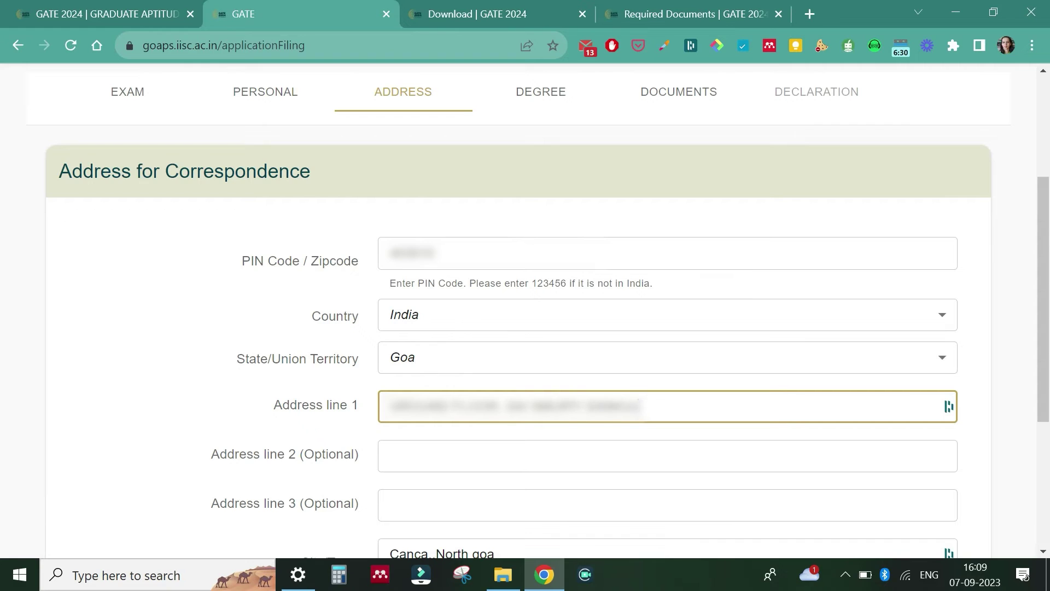
pyautogui.scroll(-3, 525, 312)
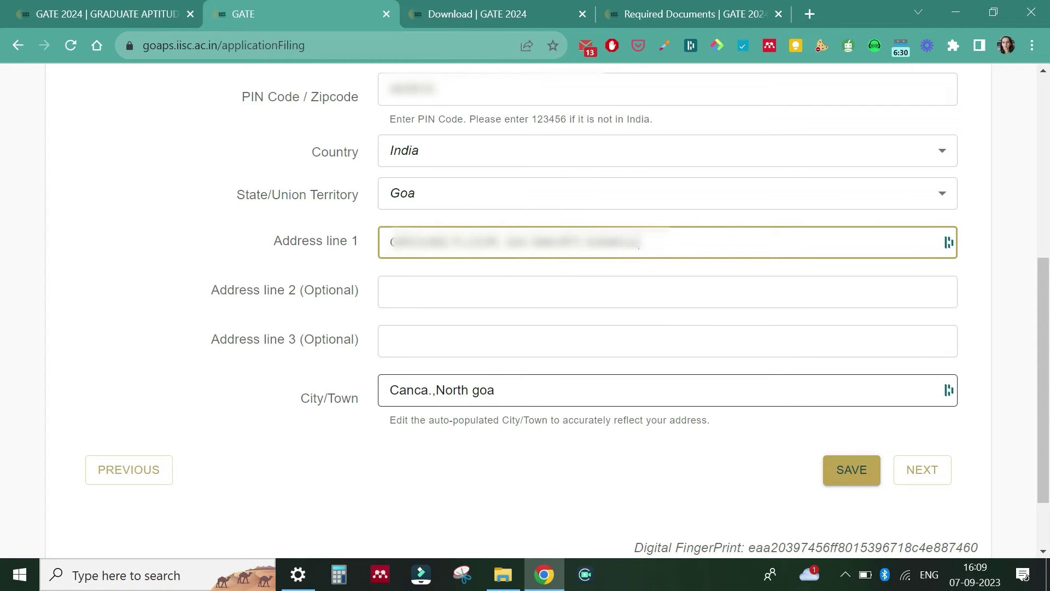
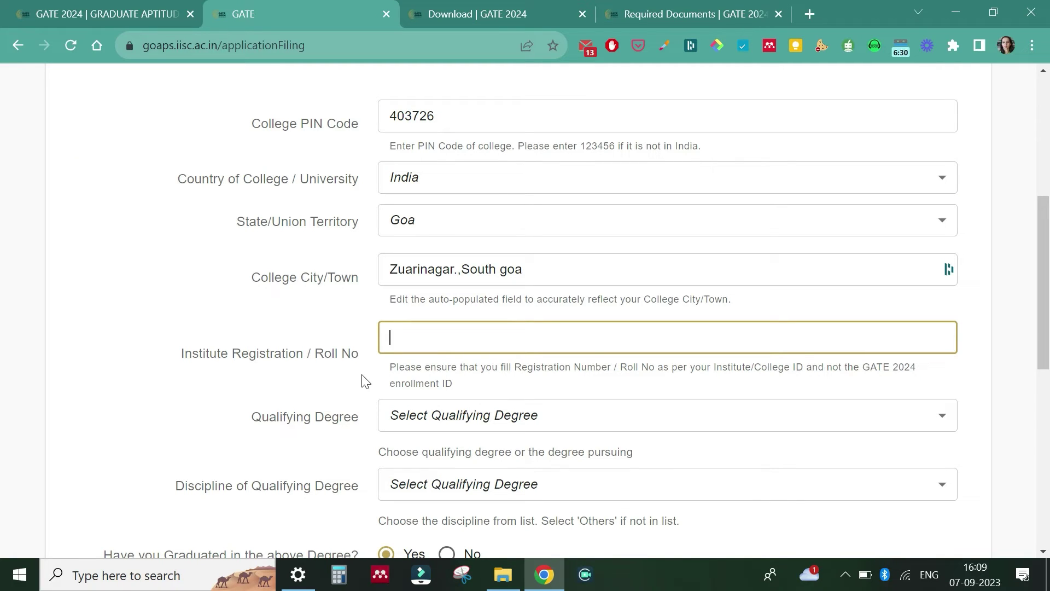
# Enter the degree roll number and choose M. Sc, Biotechnology, qualifying year 2021.
pyautogui.write('12345')
pyautogui.click(434, 415)
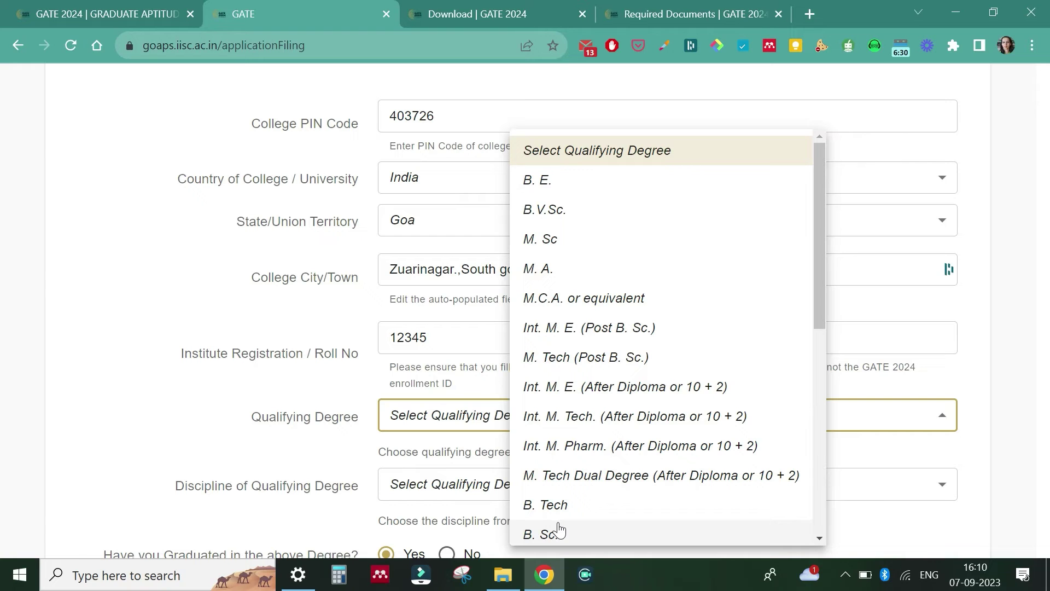
pyautogui.click(561, 243)
pyautogui.scroll(-3, 443, 478)
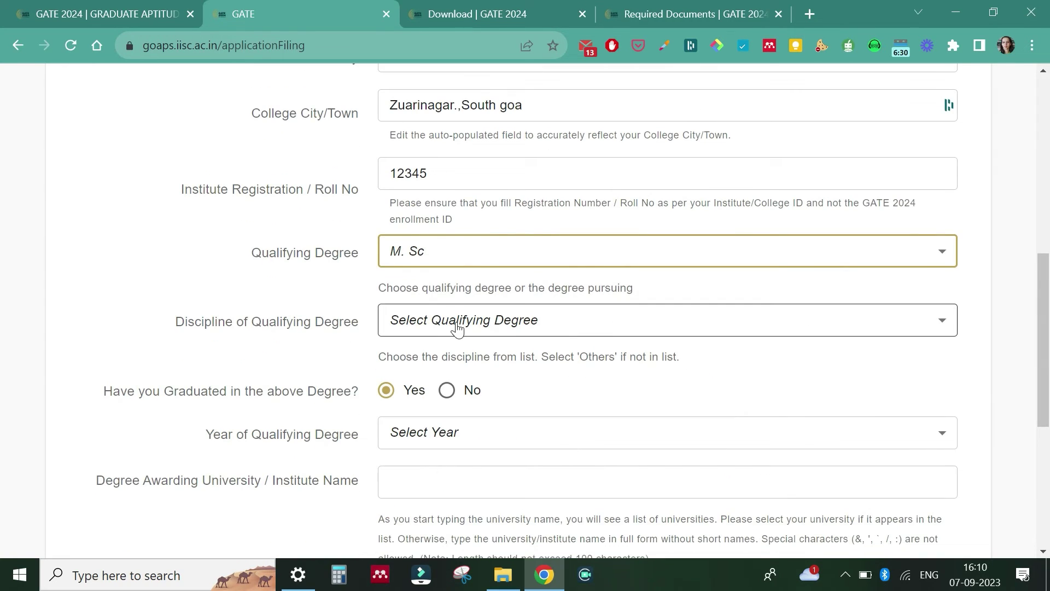
pyautogui.click(458, 323)
pyautogui.scroll(-5, 470, 475)
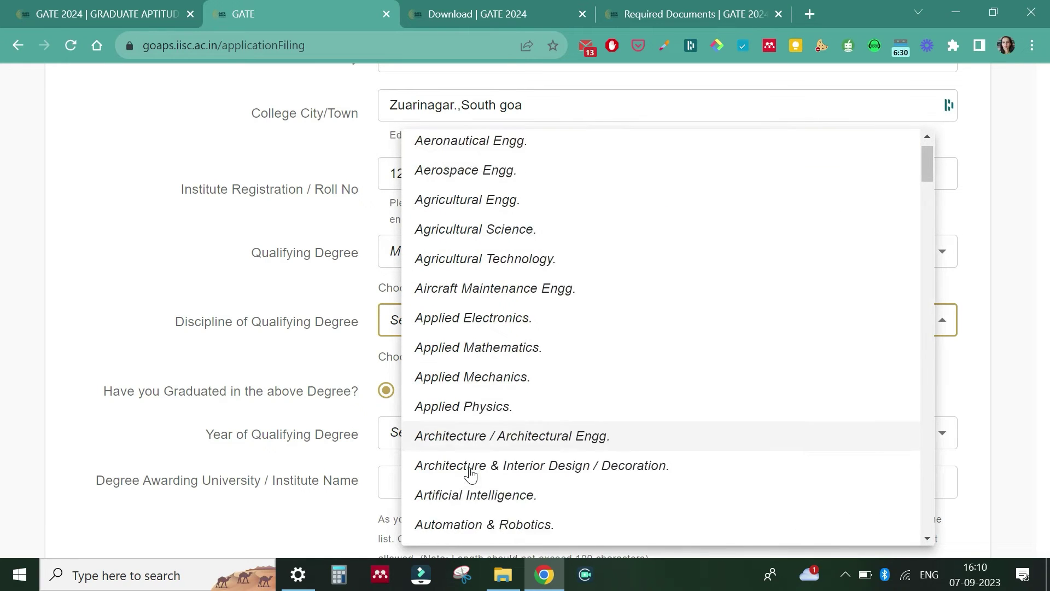
pyautogui.scroll(-3, 469, 474)
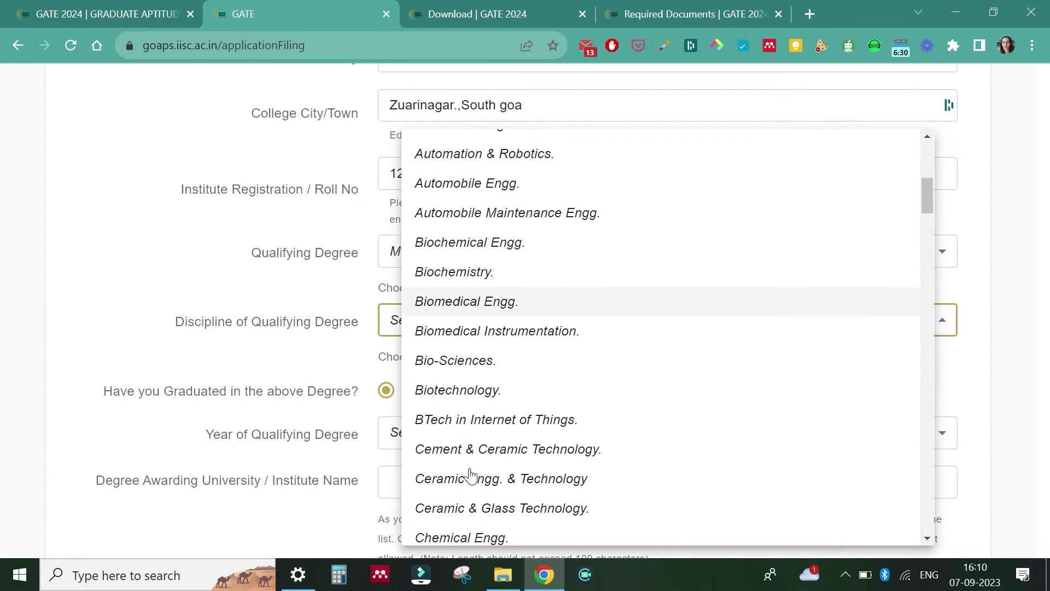
pyautogui.click(481, 395)
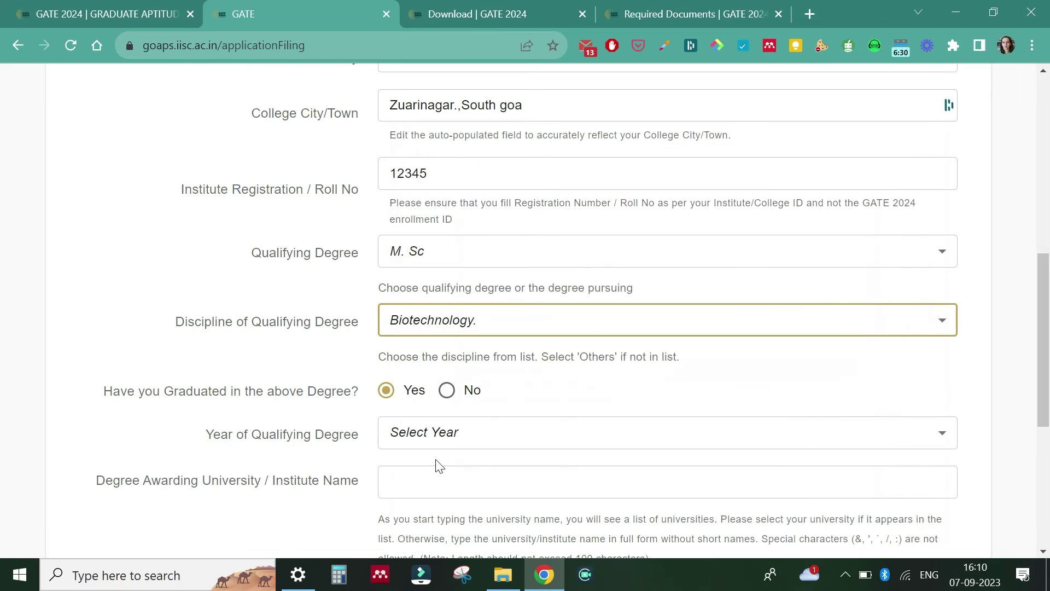
pyautogui.click(451, 446)
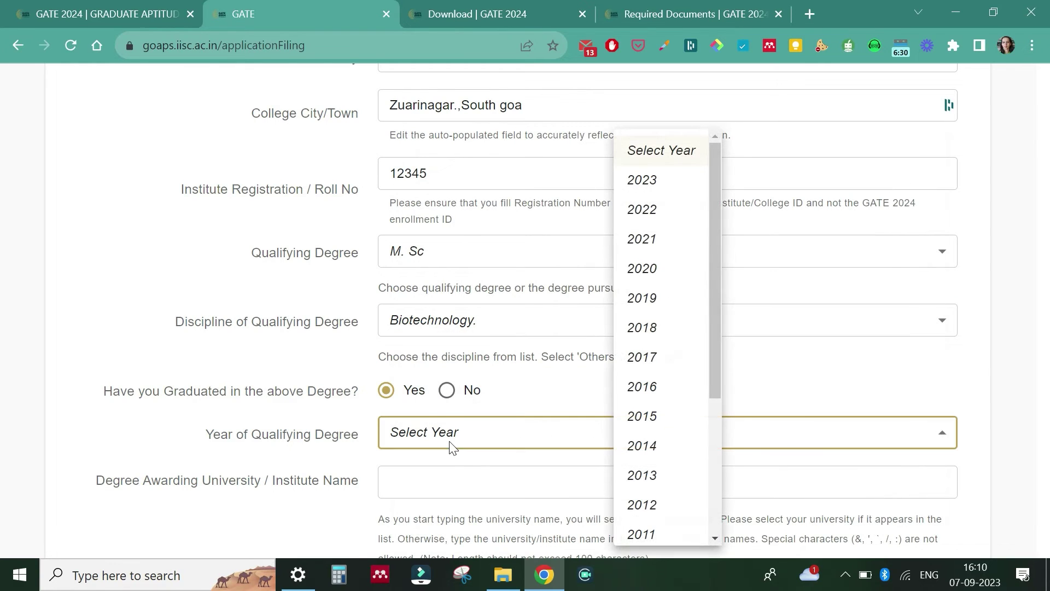
pyautogui.click(665, 245)
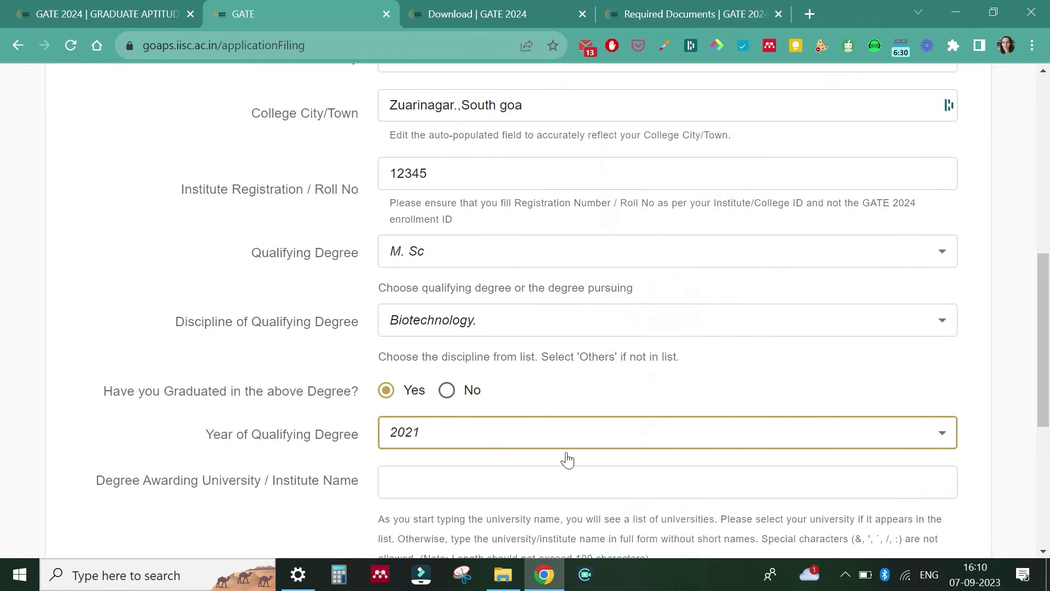
pyautogui.scroll(-3, 565, 458)
# Enter university 'BITS-GOA' and college 'BITS GOA', then save the degree details.
pyautogui.click(390, 317)
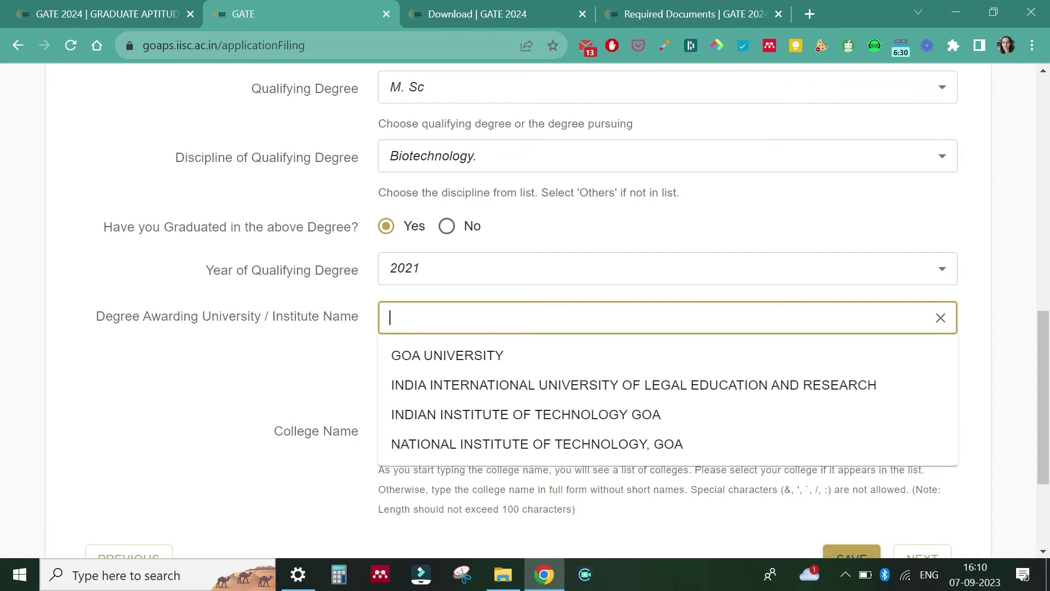
pyautogui.write('bits')
pyautogui.press('BackSpace')
pyautogui.press('BackSpace')
pyautogui.press('BackSpace')
pyautogui.press('BackSpace')
pyautogui.write('BITS-GOA')
pyautogui.scroll(-2, 656, 350)
pyautogui.click(656, 350)
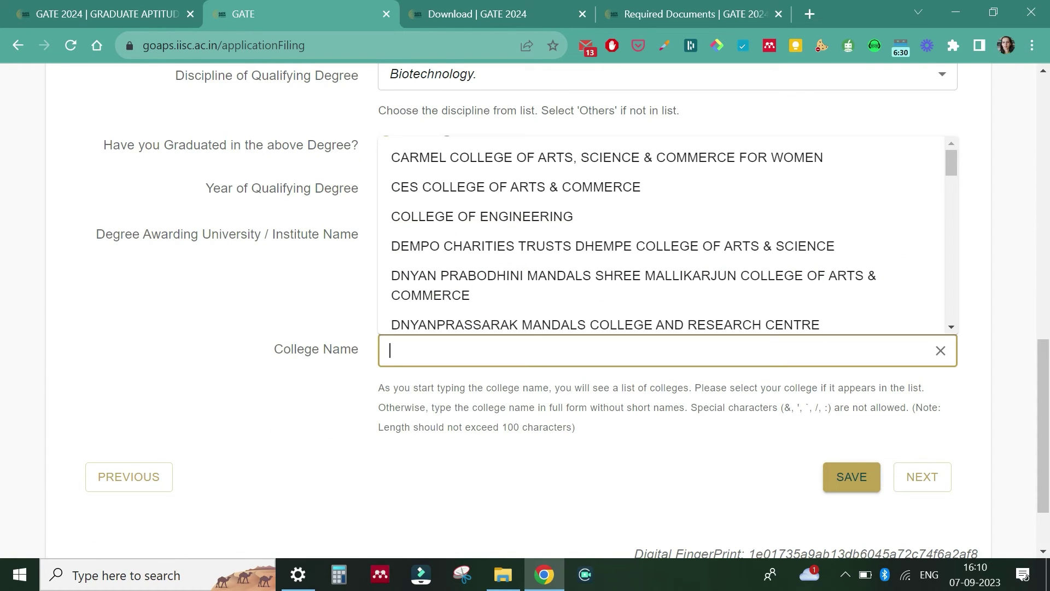
pyautogui.write('B')
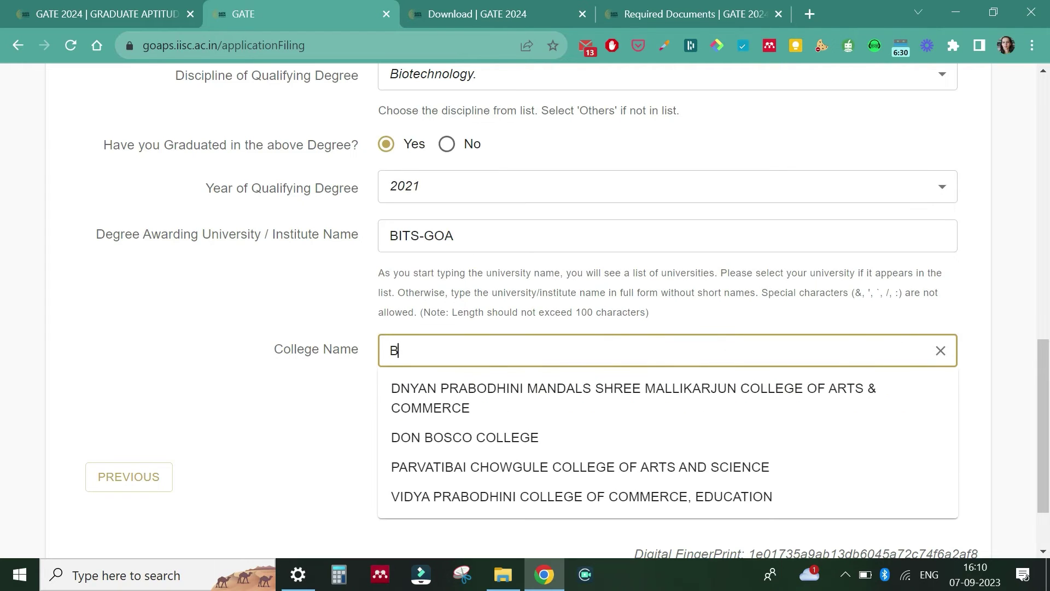
pyautogui.write('ITS GOA')
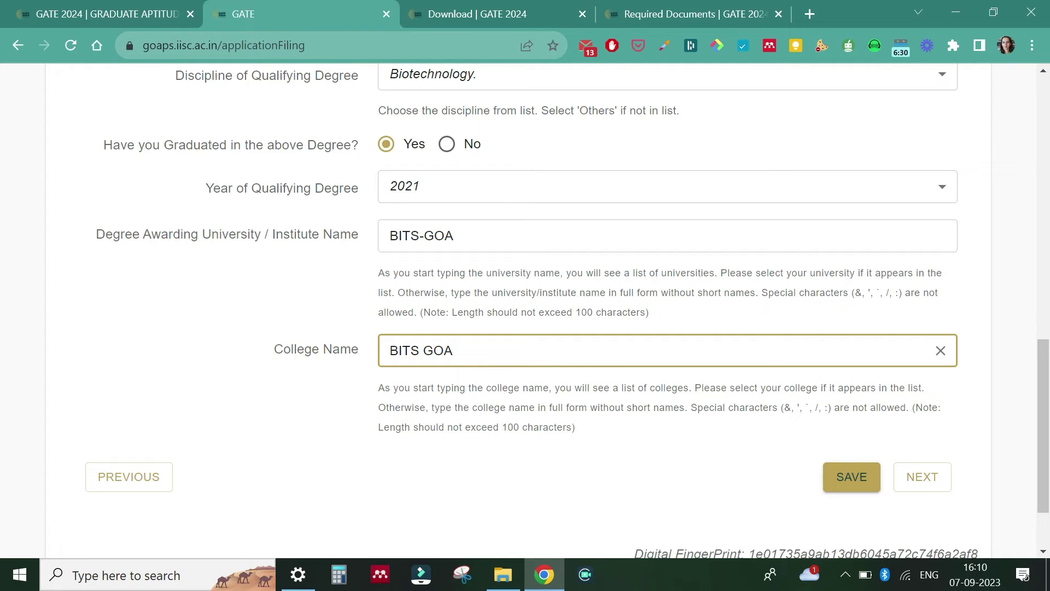
pyautogui.click(846, 480)
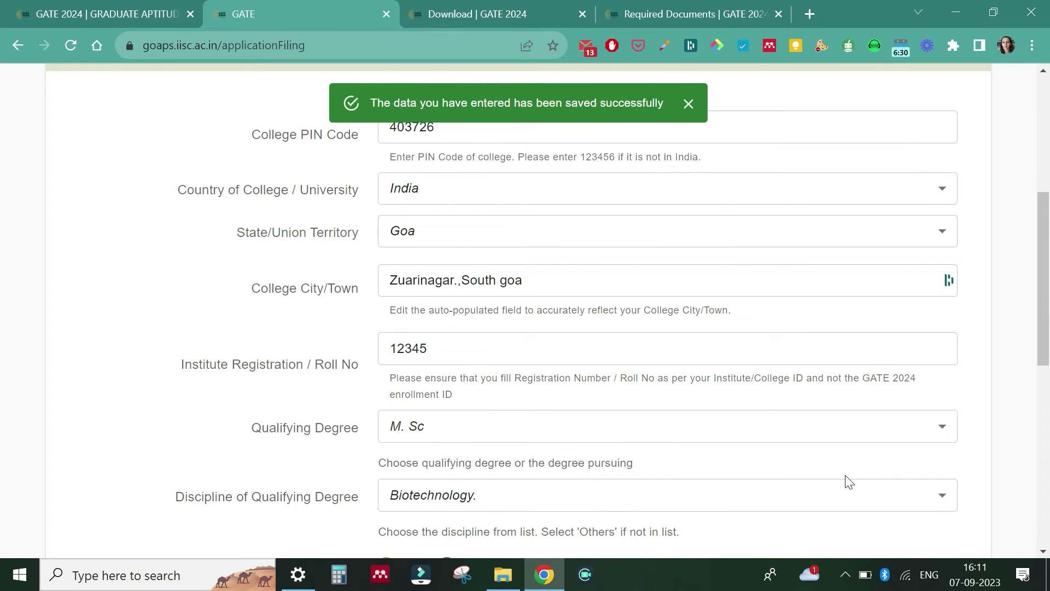
# Move on to the Documents page for uploads.
pyautogui.scroll(-10, 848, 481)
pyautogui.click(910, 403)
pyautogui.scroll(5, 880, 394)
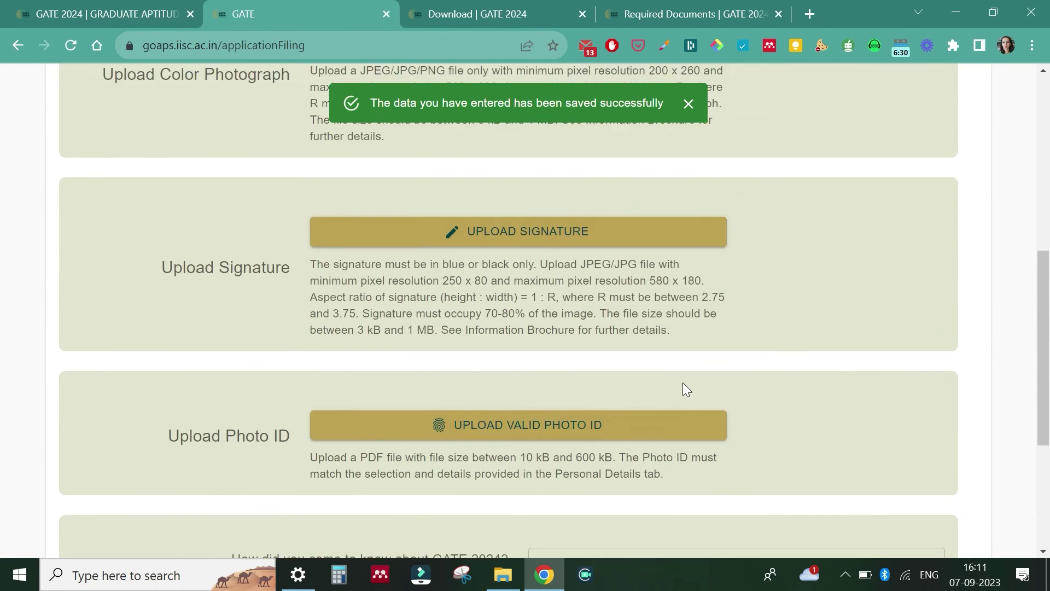
pyautogui.scroll(6, 683, 383)
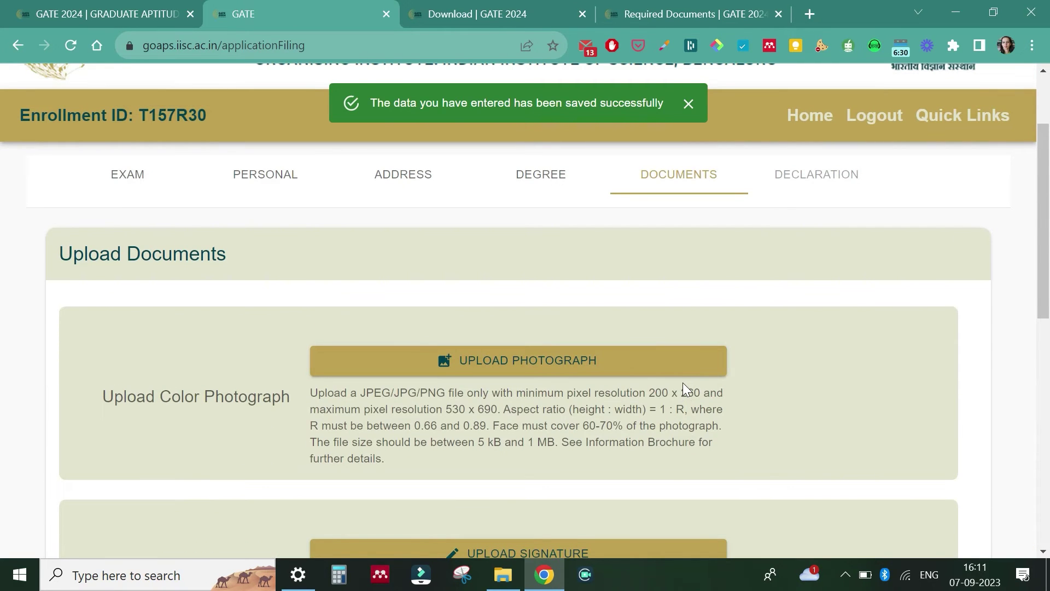
# Upload the optimised colour photograph, with the crop area shifted slightly over the photo.
pyautogui.click(576, 362)
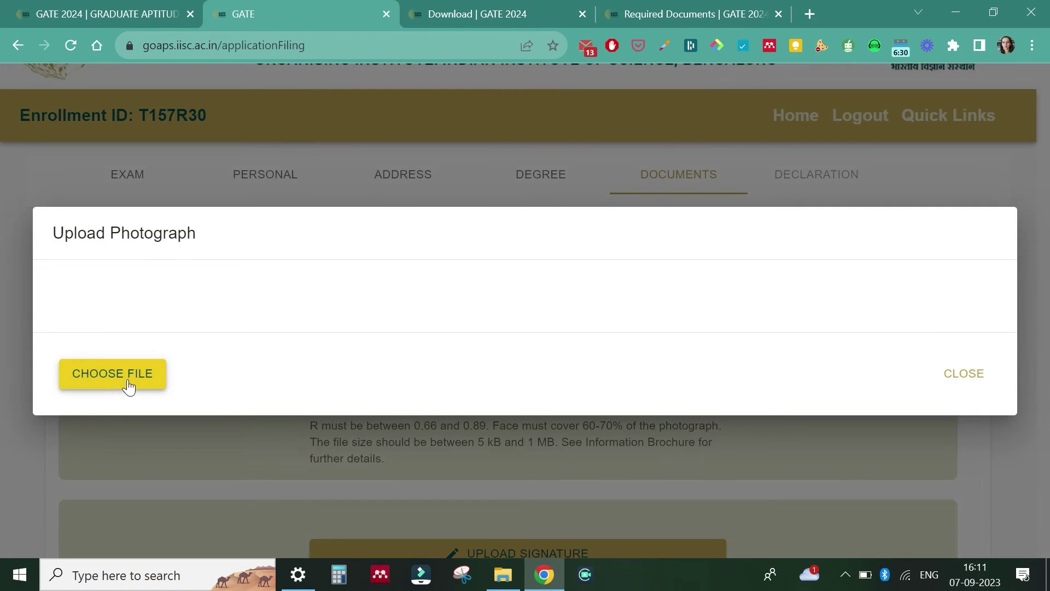
pyautogui.click(129, 386)
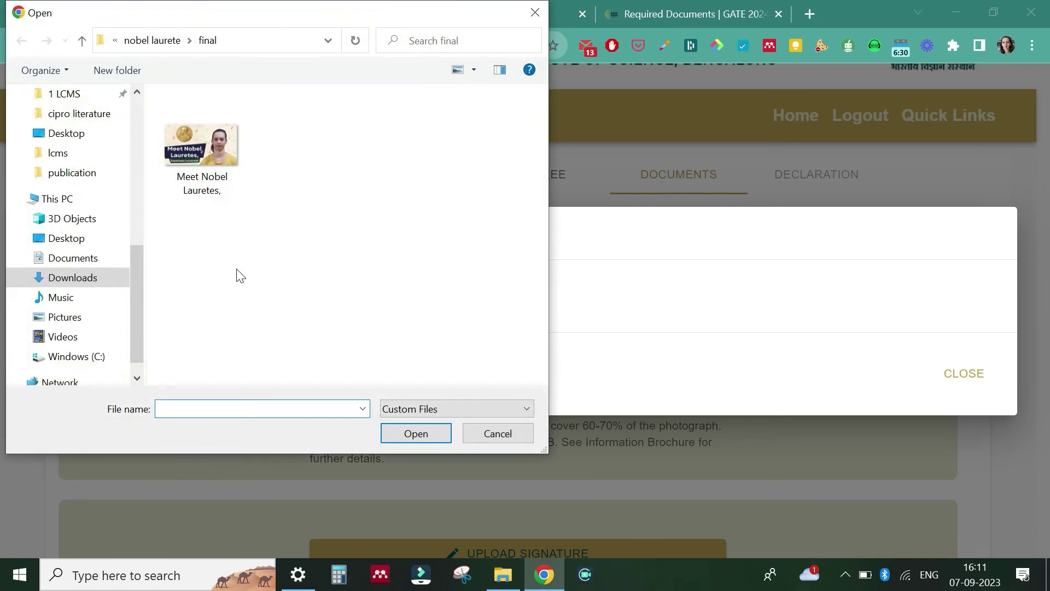
pyautogui.scroll(10, 77, 235)
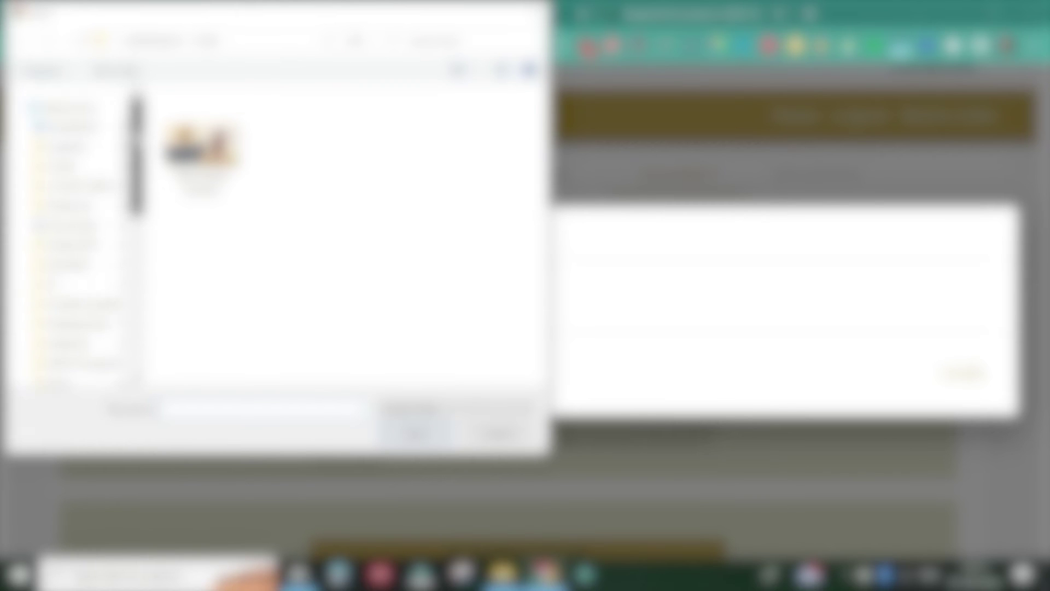
pyautogui.scroll(-3, 71, 328)
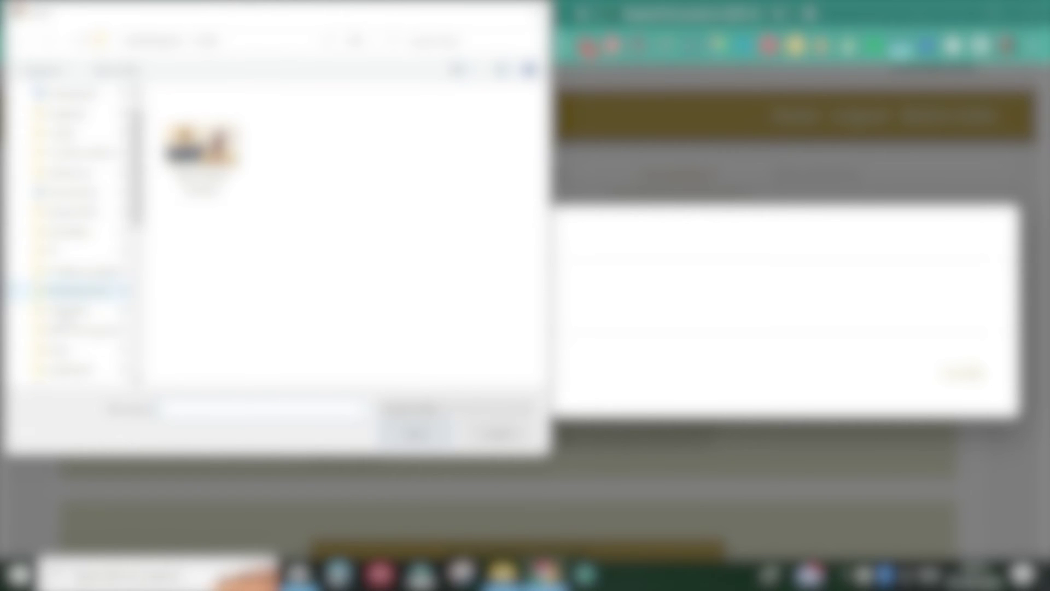
pyautogui.click(70, 330)
pyautogui.scroll(-8, 339, 235)
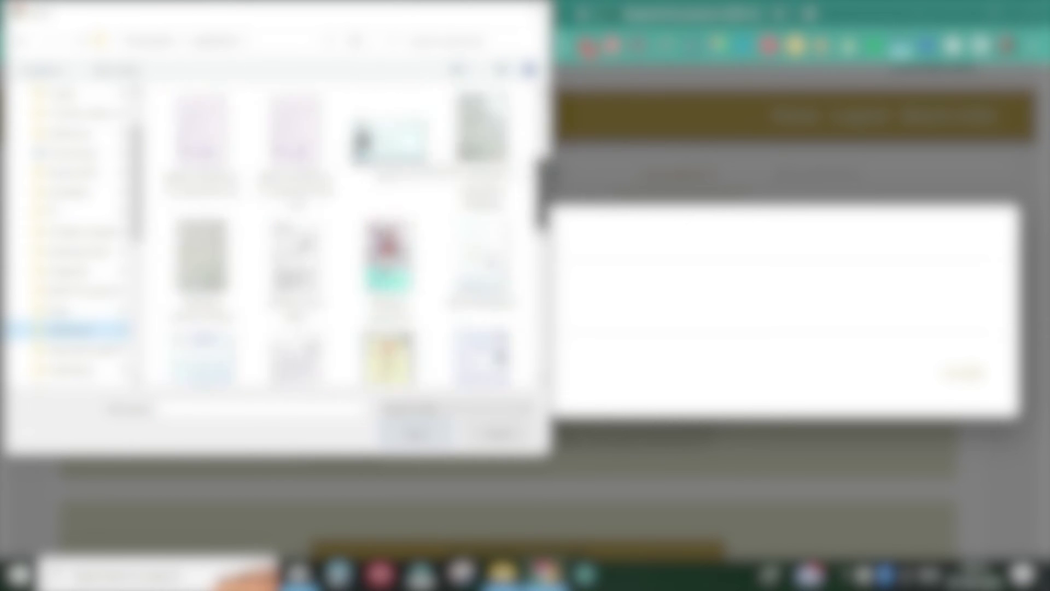
pyautogui.click(312, 323)
pyautogui.doubleClick(312, 322)
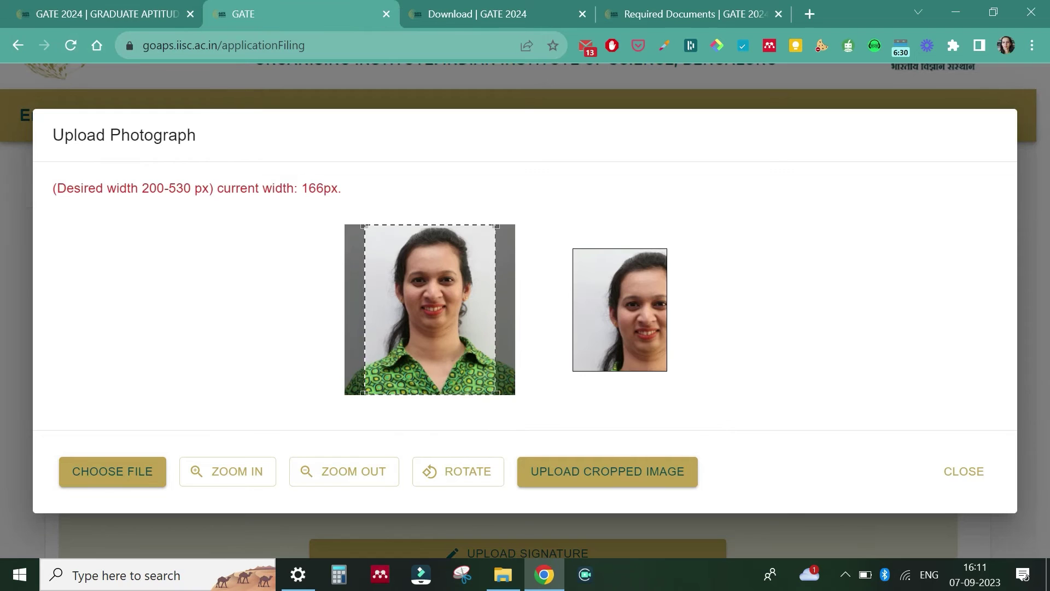
pyautogui.moveTo(443, 282)
pyautogui.mouseDown()
pyautogui.moveTo(427, 291)
pyautogui.moveTo(459, 298)
pyautogui.moveTo(446, 300)
pyautogui.mouseUp()
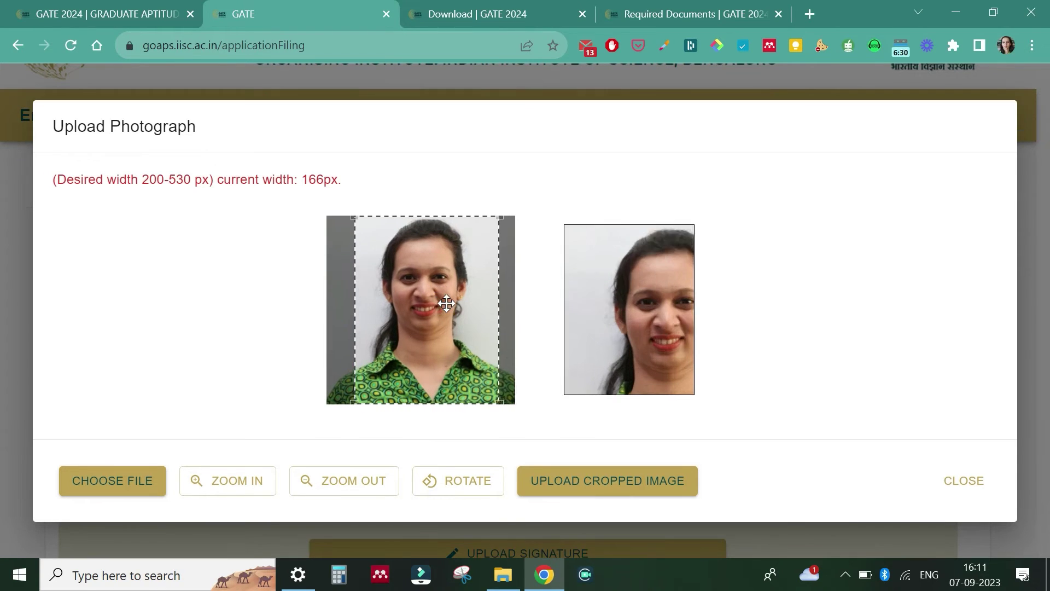
pyautogui.click(593, 480)
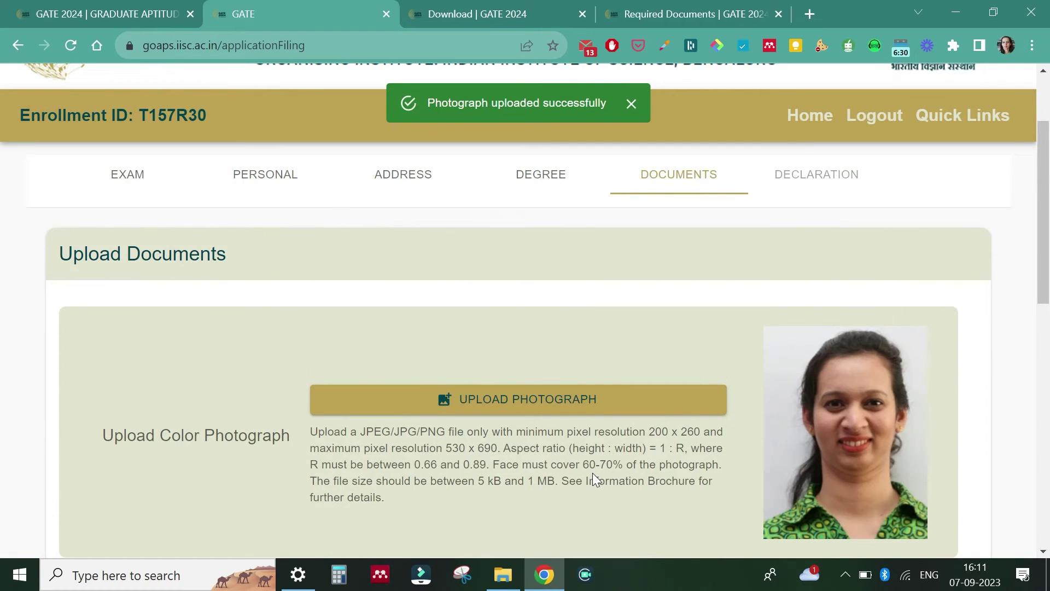
# Upload the signature image, cropped down to about 431px wide.
pyautogui.scroll(-5, 592, 472)
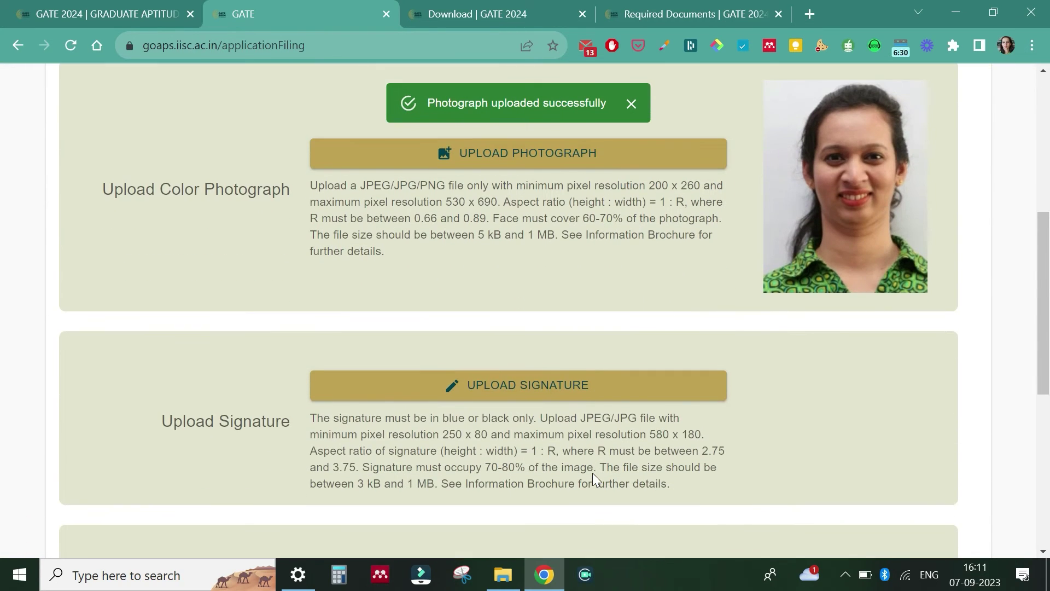
pyautogui.click(572, 388)
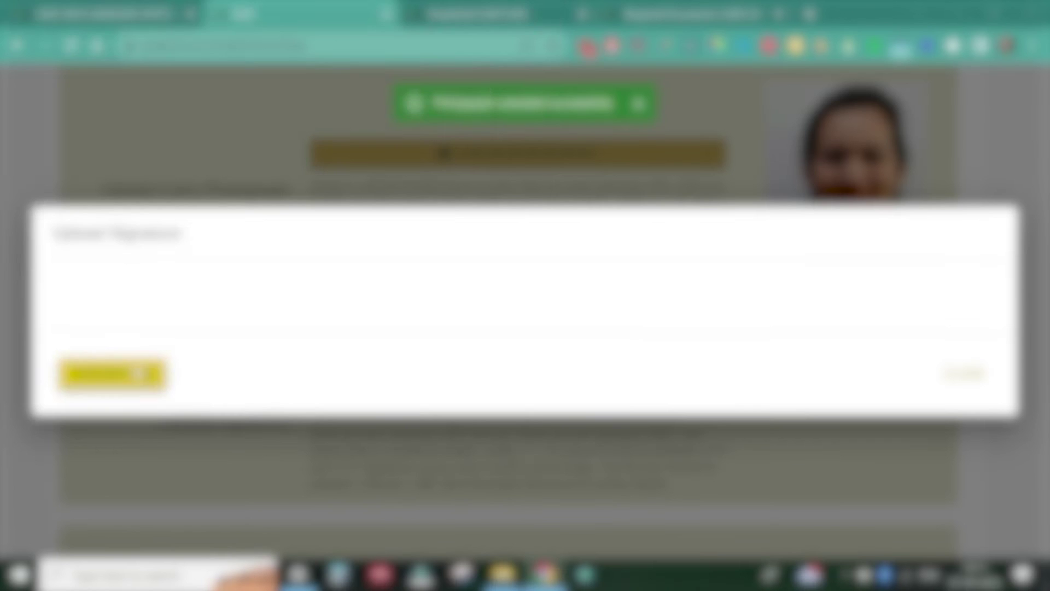
pyautogui.click(139, 374)
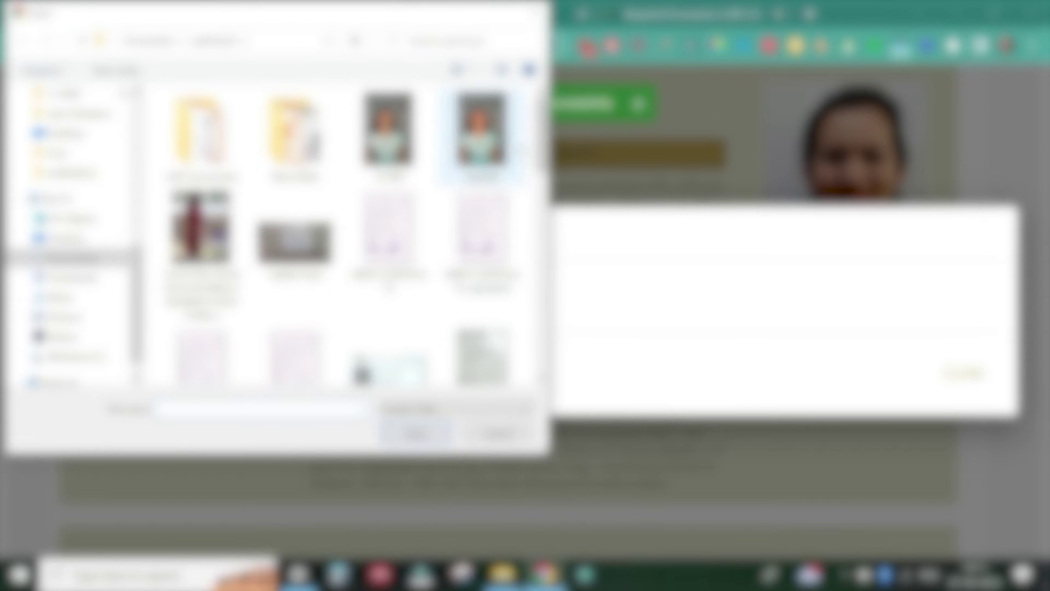
pyautogui.scroll(-10, 339, 235)
pyautogui.doubleClick(202, 318)
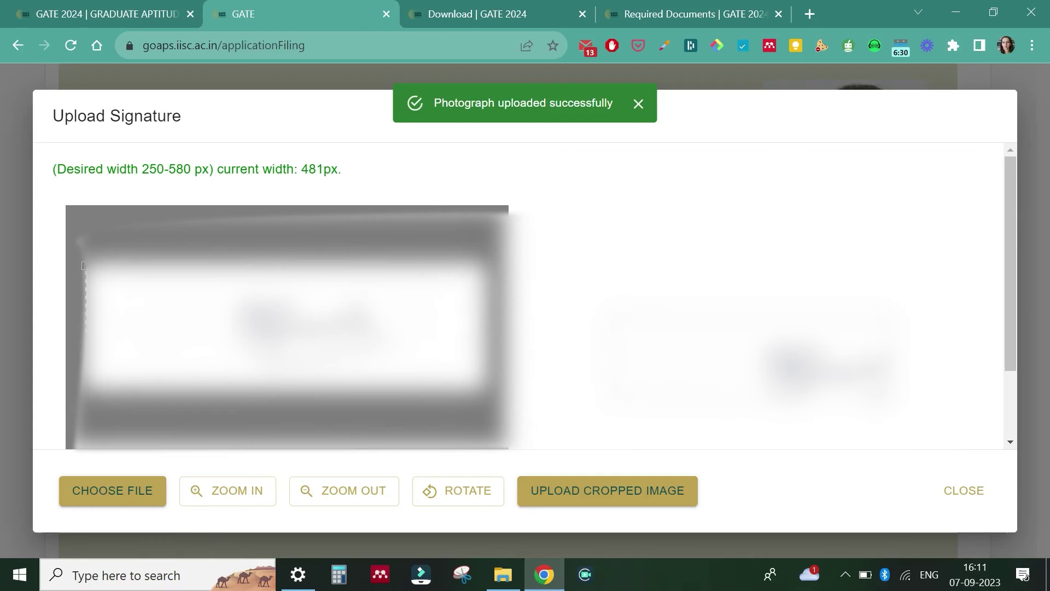
pyautogui.click(628, 504)
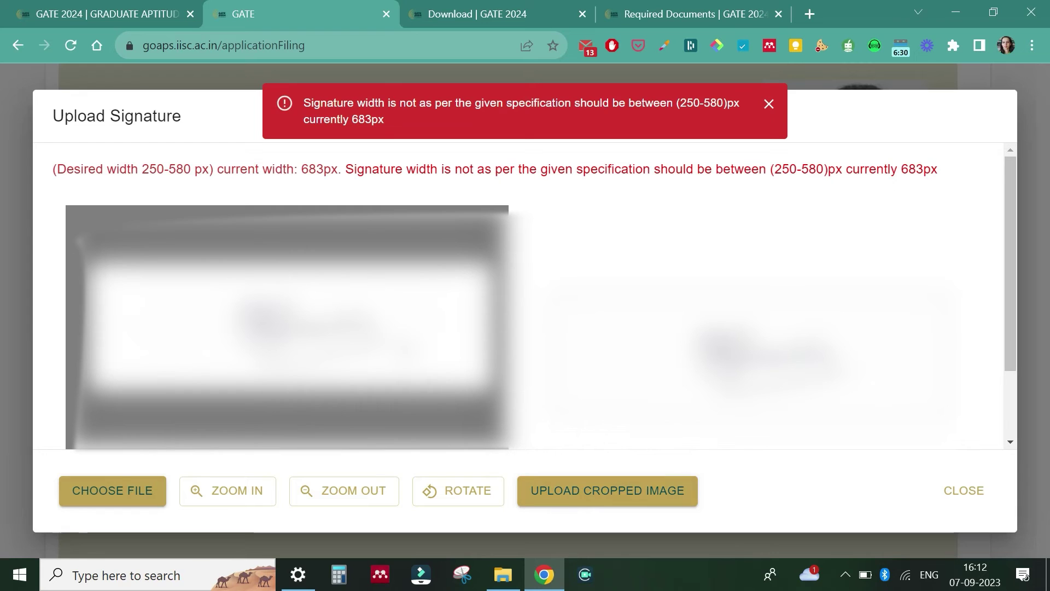
pyautogui.moveTo(492, 264); pyautogui.dragTo(427, 281)
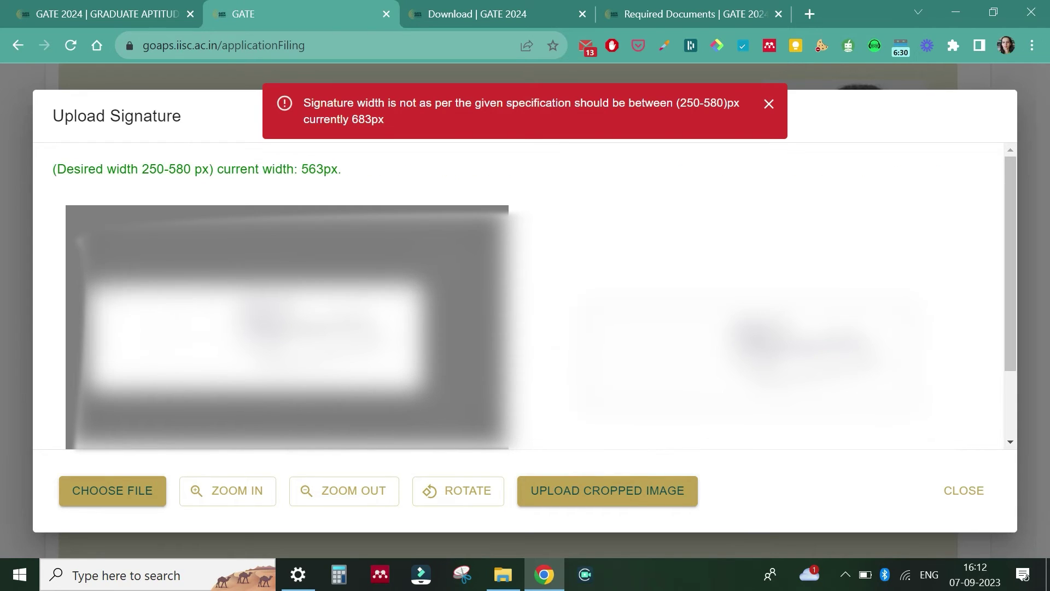
pyautogui.moveTo(91, 281); pyautogui.dragTo(167, 304)
pyautogui.moveTo(298, 347); pyautogui.dragTo(301, 332)
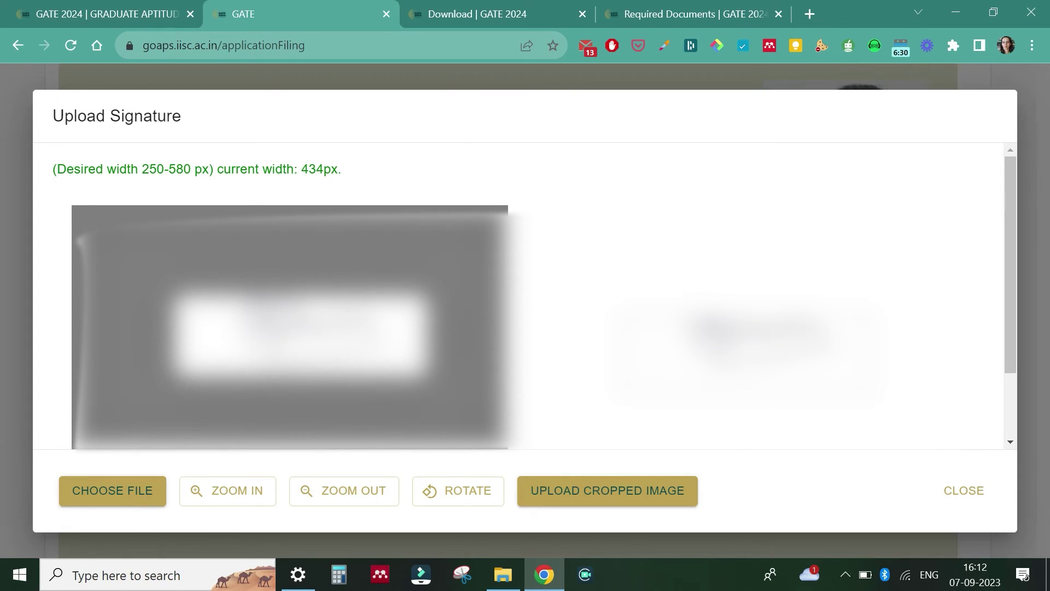
pyautogui.click(587, 492)
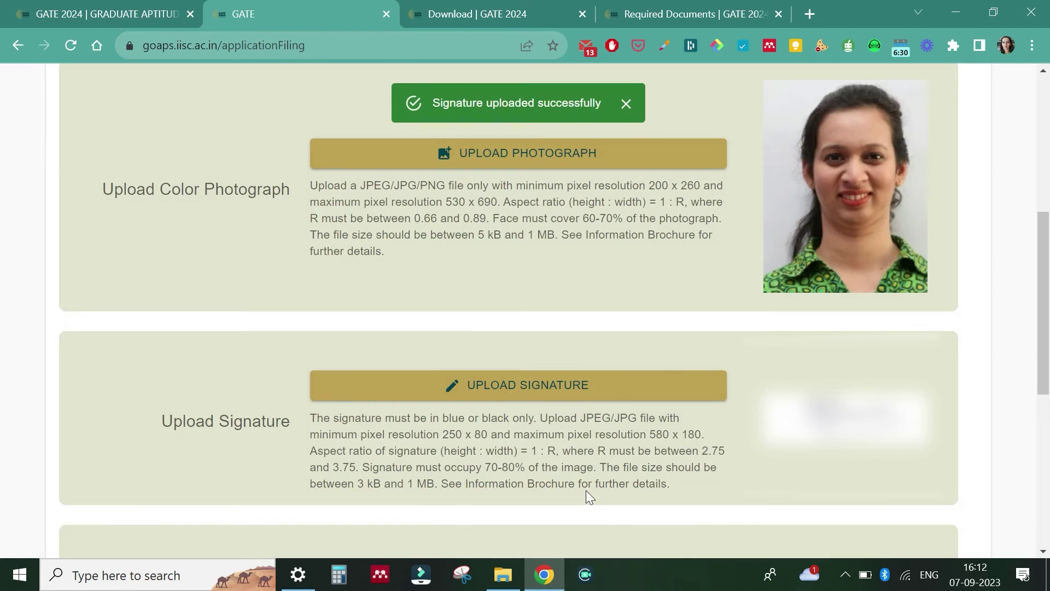
pyautogui.scroll(-3, 2, 232)
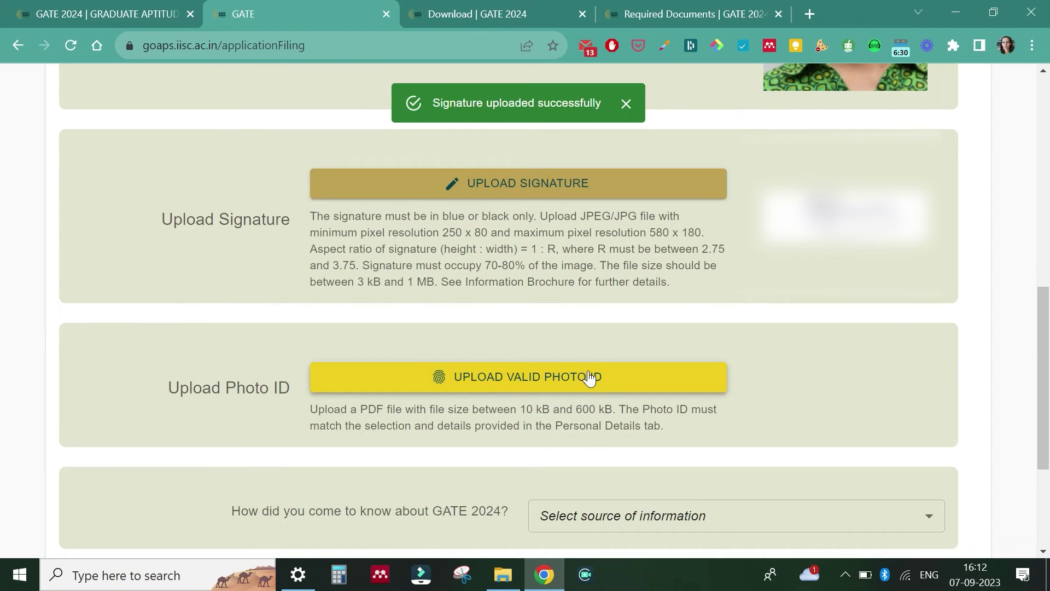
# Find the photo ID PDF in the file browser and choose it for the Upload Photo ID section.
pyautogui.click(591, 376)
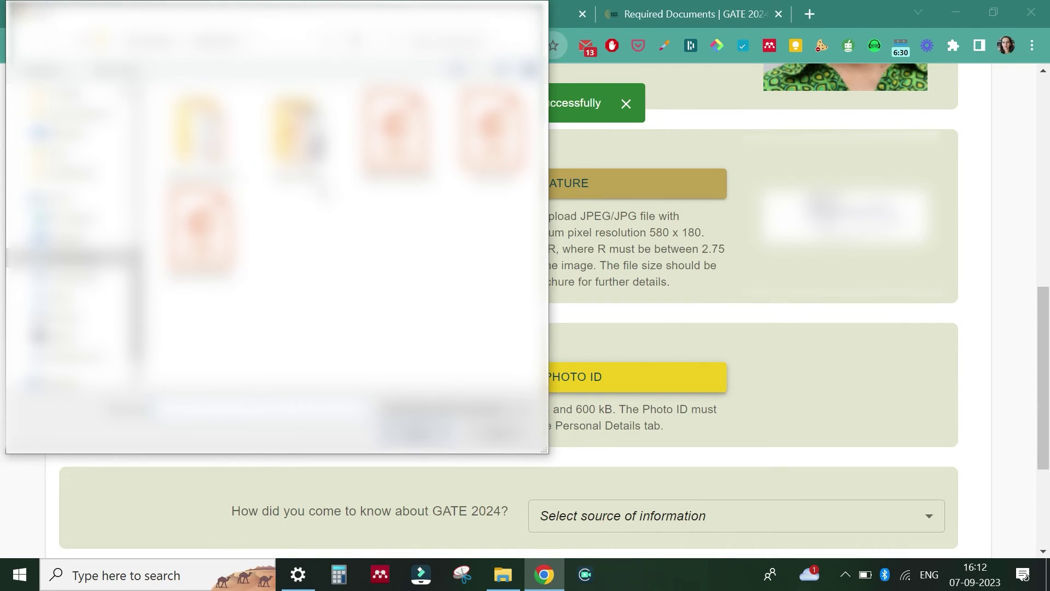
pyautogui.doubleClick(318, 174)
pyautogui.hotkey('alt', 'Left')
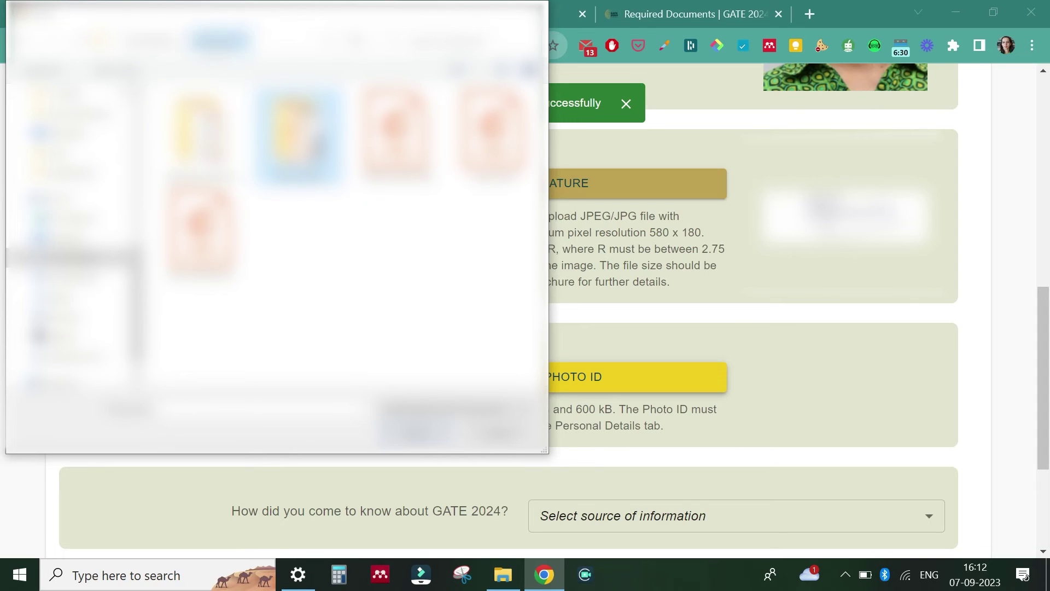
pyautogui.click(222, 43)
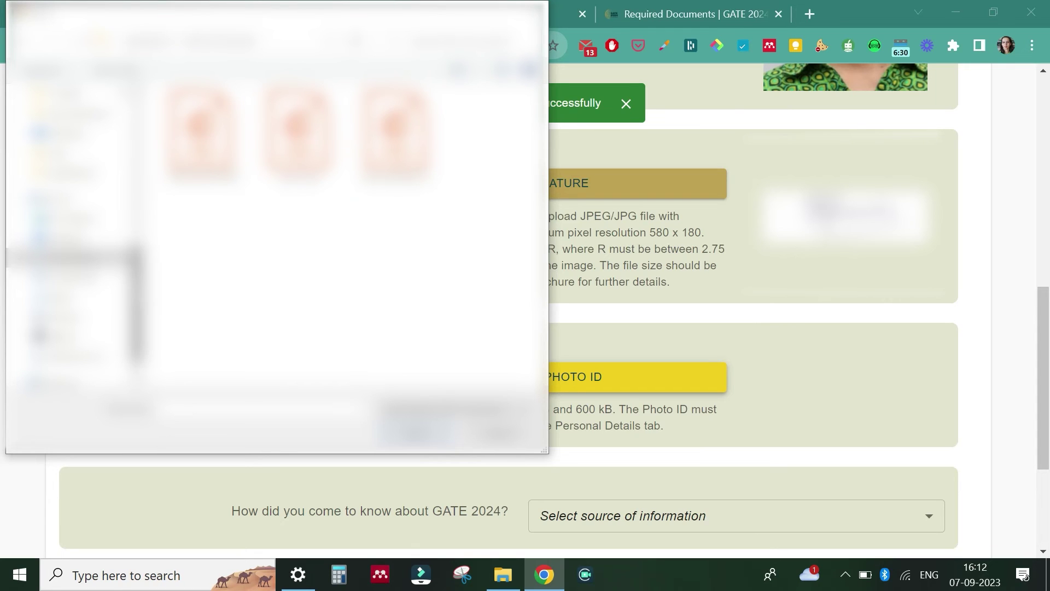
pyautogui.scroll(5, 77, 246)
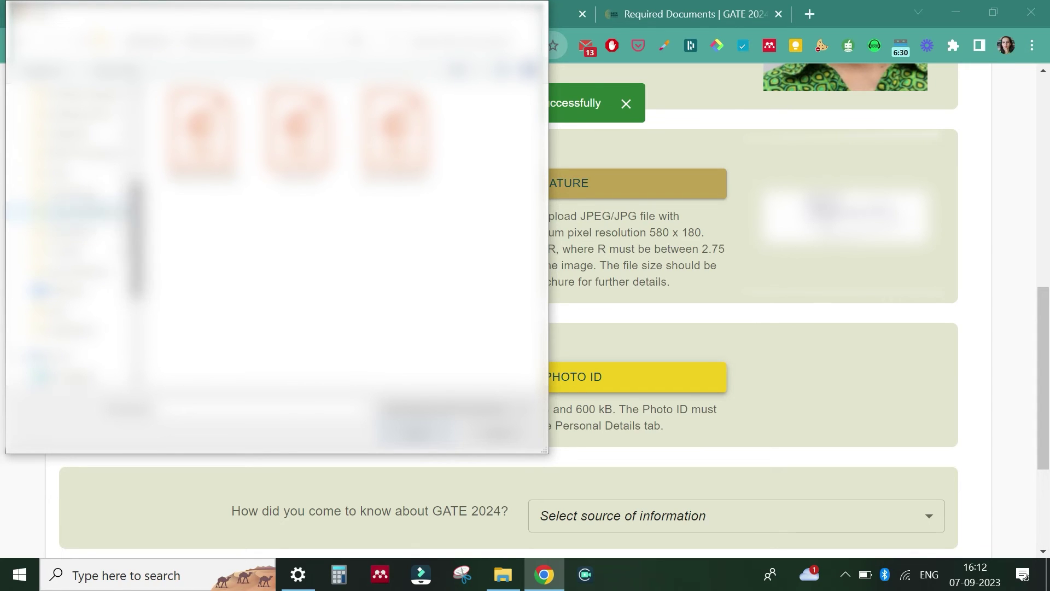
pyautogui.click(71, 190)
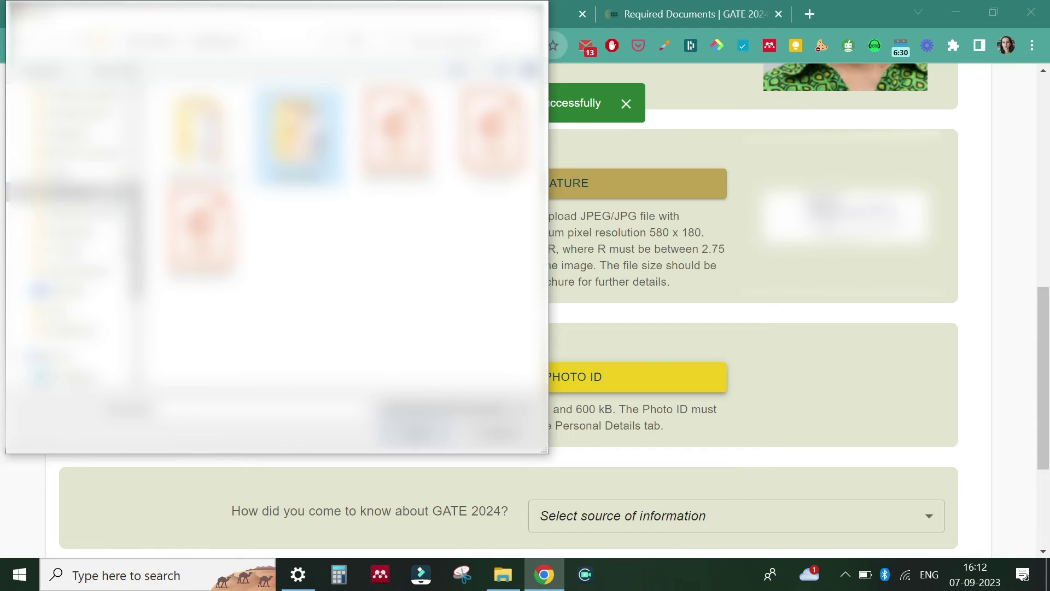
pyautogui.click(71, 377)
pyautogui.click(201, 137)
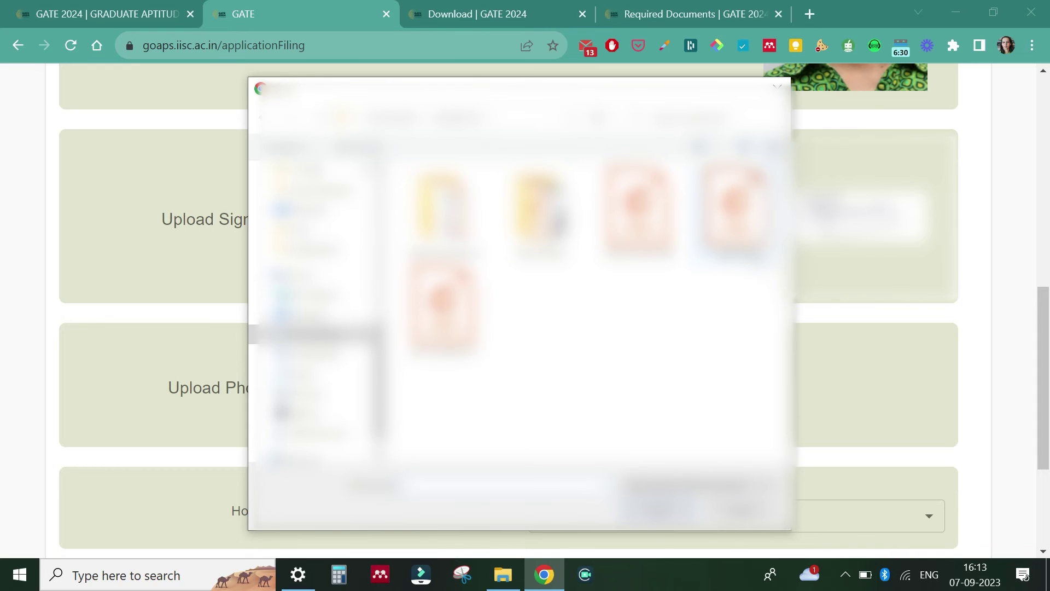
pyautogui.doubleClick(733, 213)
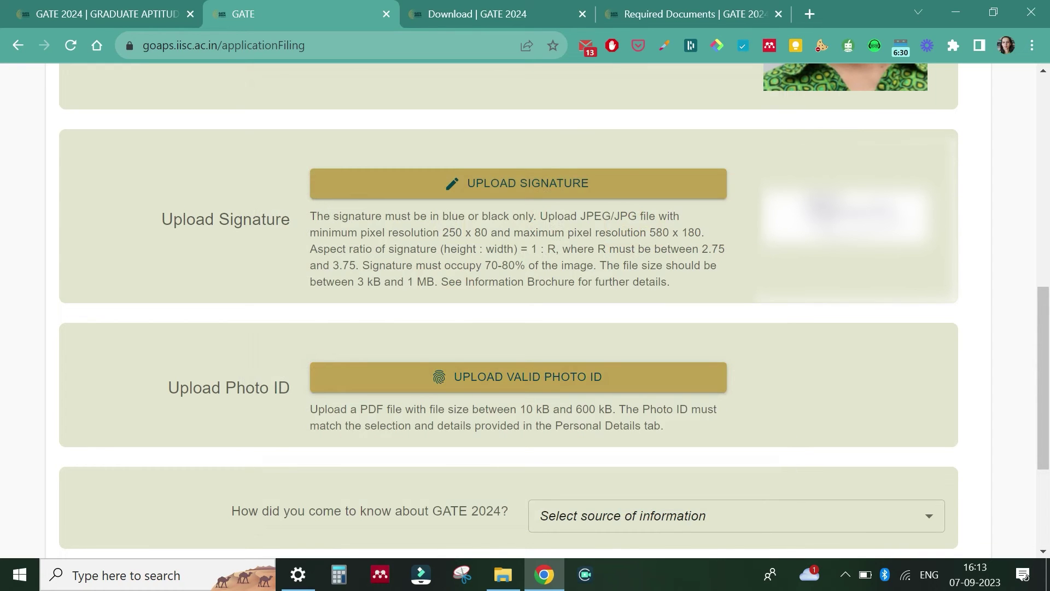
# Set the information source to Internet Search and proceed to Review and Submit.
pyautogui.scroll(-3, 452, 331)
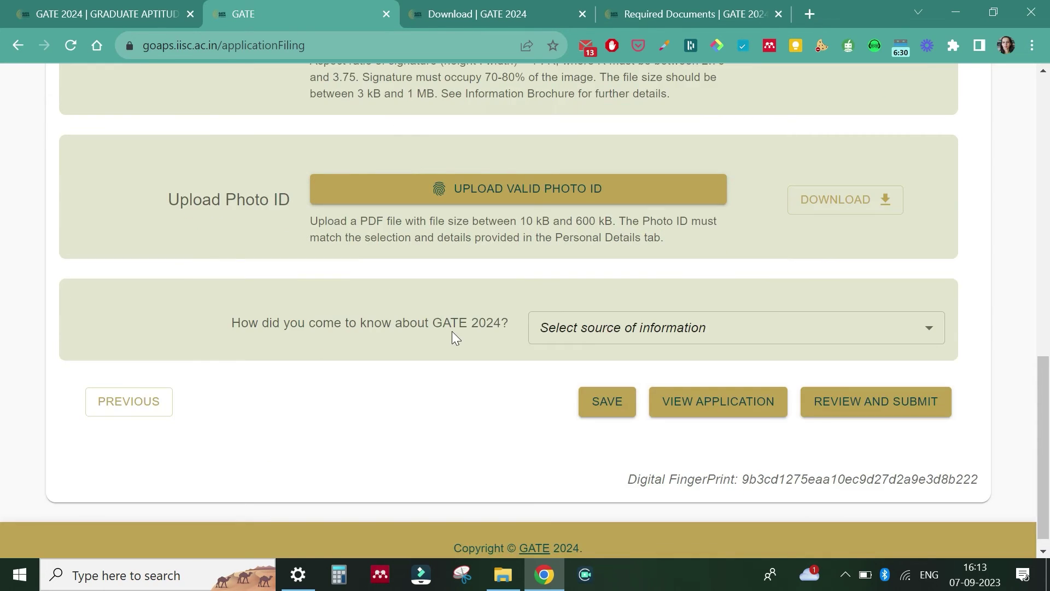
pyautogui.click(643, 336)
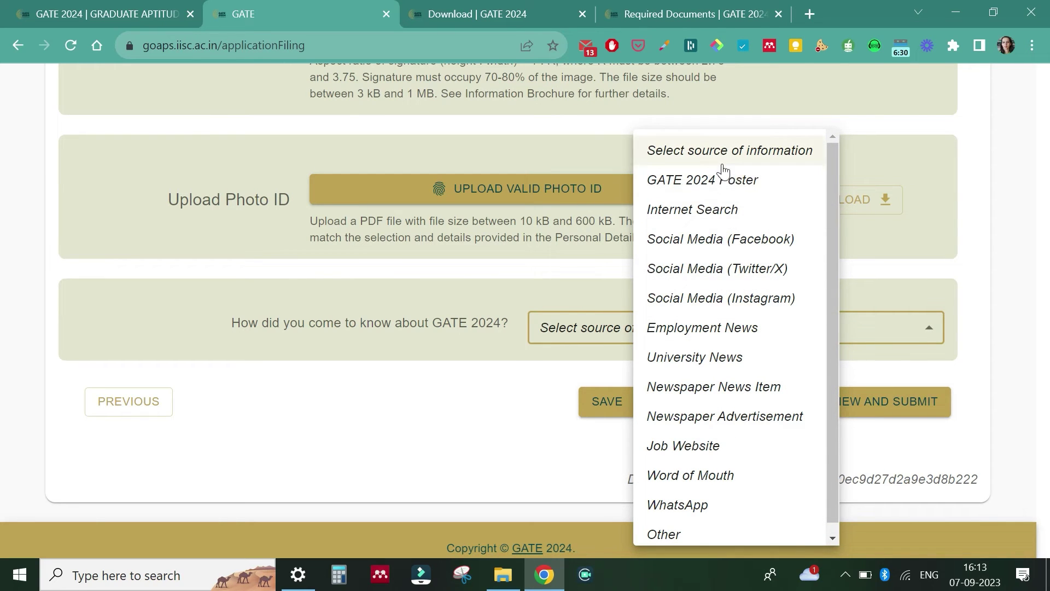
pyautogui.click(714, 211)
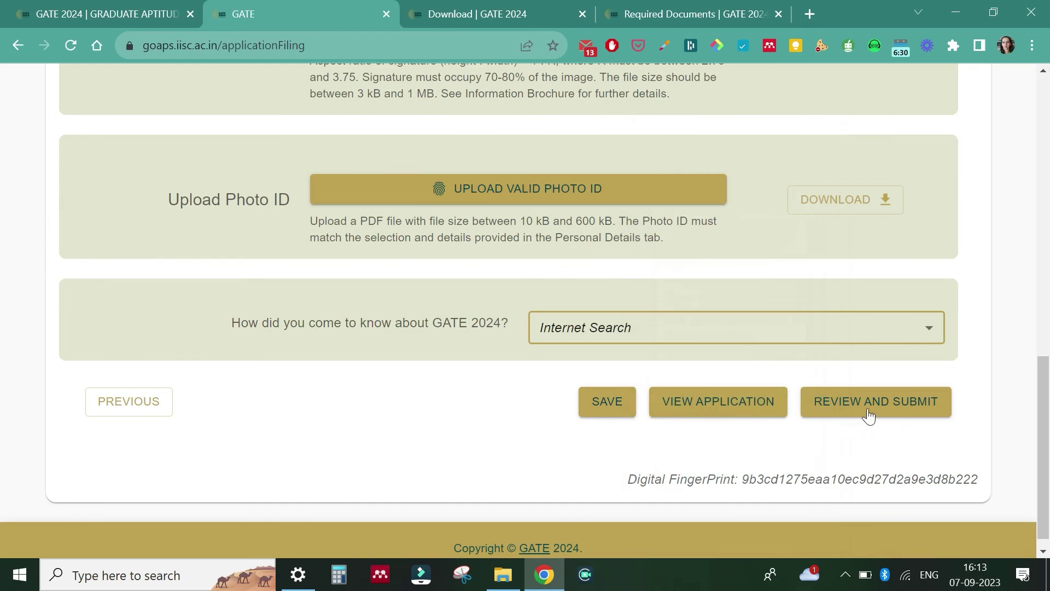
pyautogui.click(867, 409)
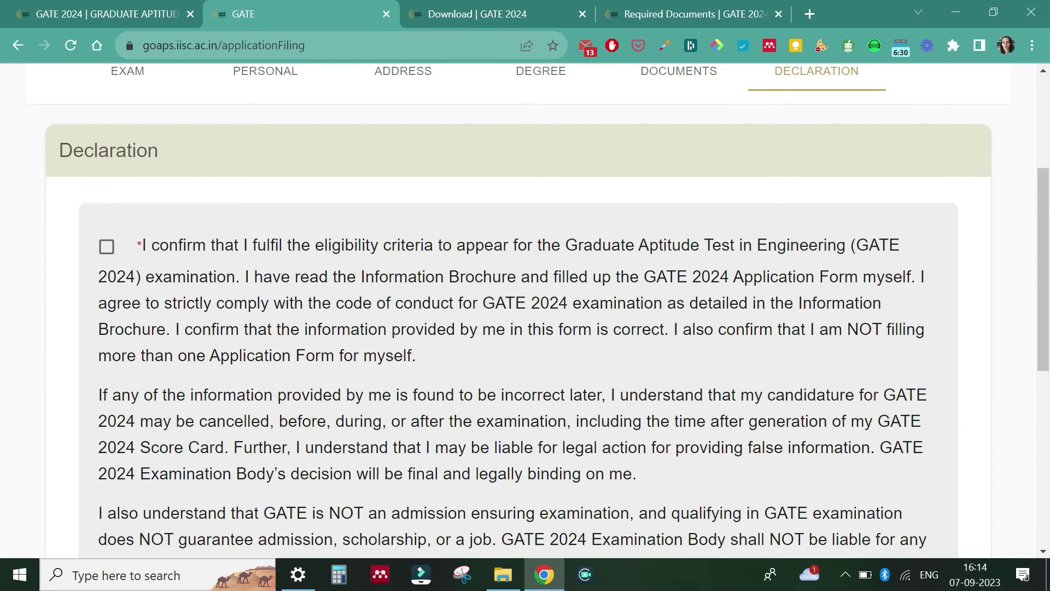
# Tick the eligibility declaration, enter the candidate's full name as e-signature, and verify the form.
pyautogui.scroll(-1, 546, 465)
pyautogui.scroll(-1, 540, 470)
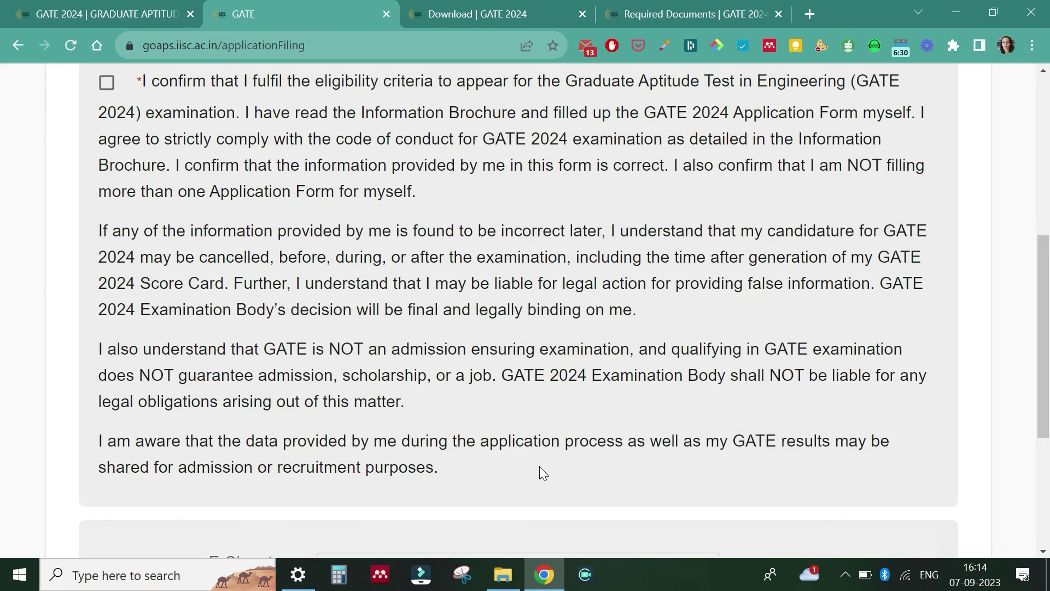
pyautogui.scroll(-1, 540, 466)
pyautogui.scroll(3, 96, 281)
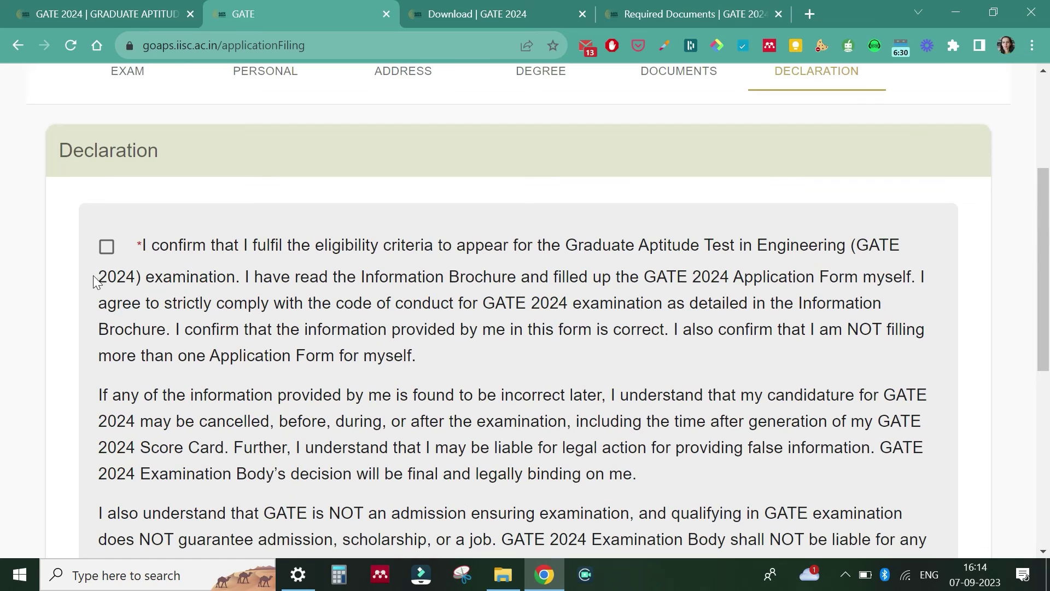
pyautogui.click(107, 246)
pyautogui.scroll(-2, 2, 277)
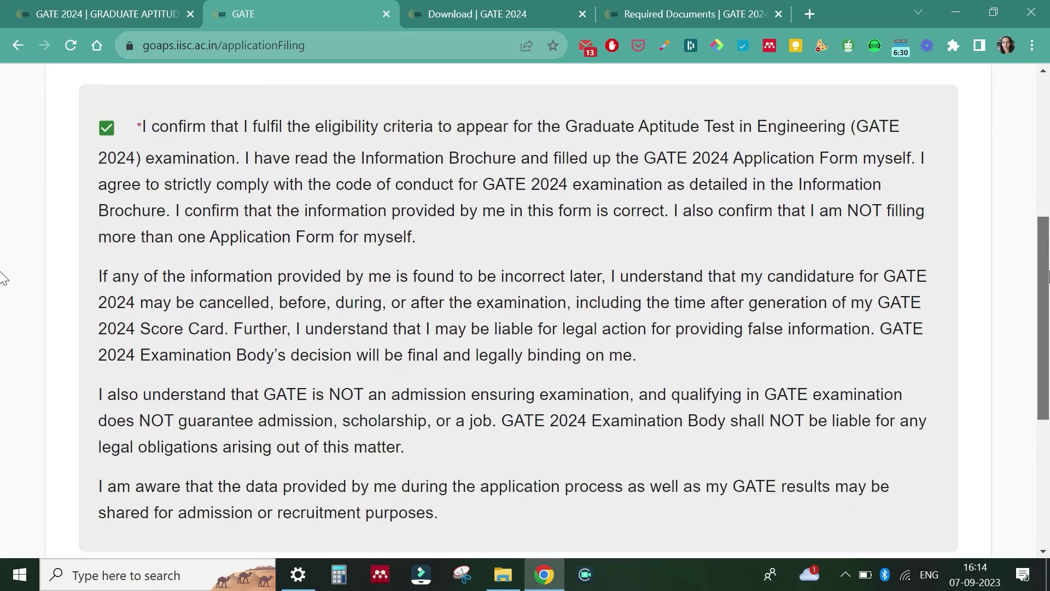
pyautogui.scroll(-3, 2, 278)
pyautogui.click(566, 419)
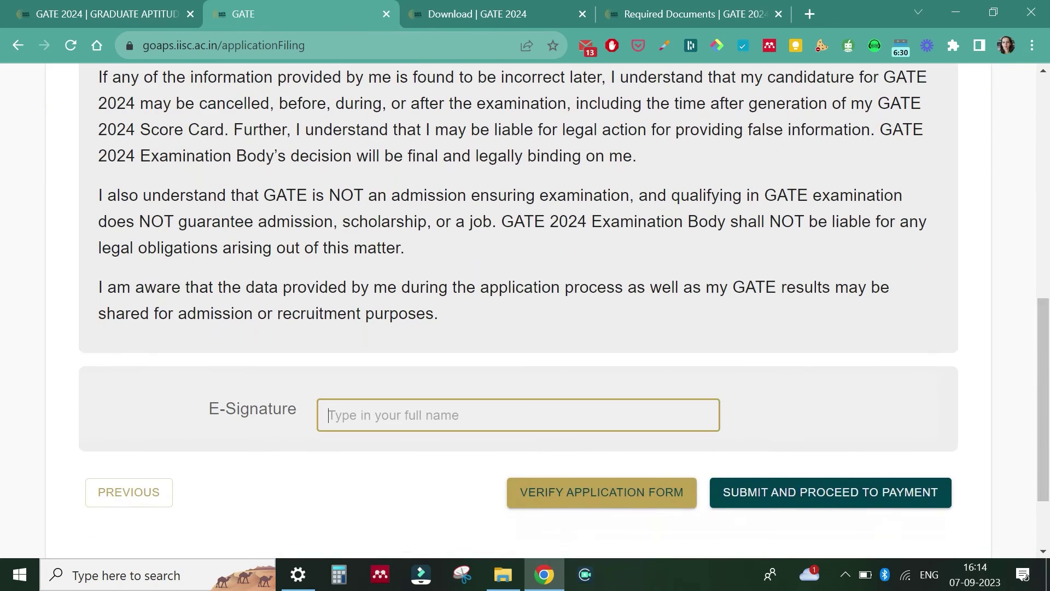
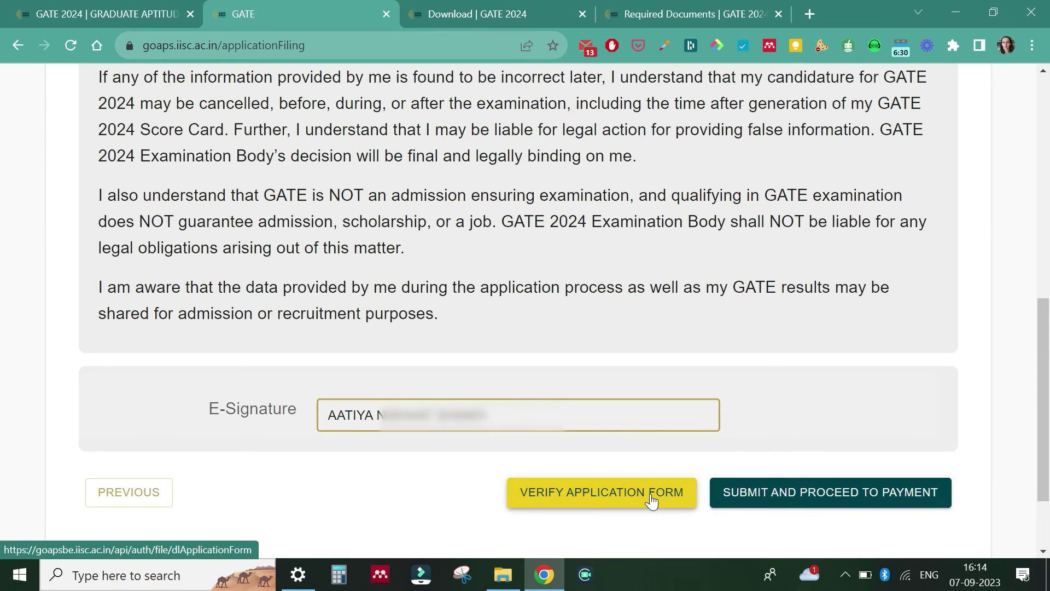
pyautogui.click(613, 502)
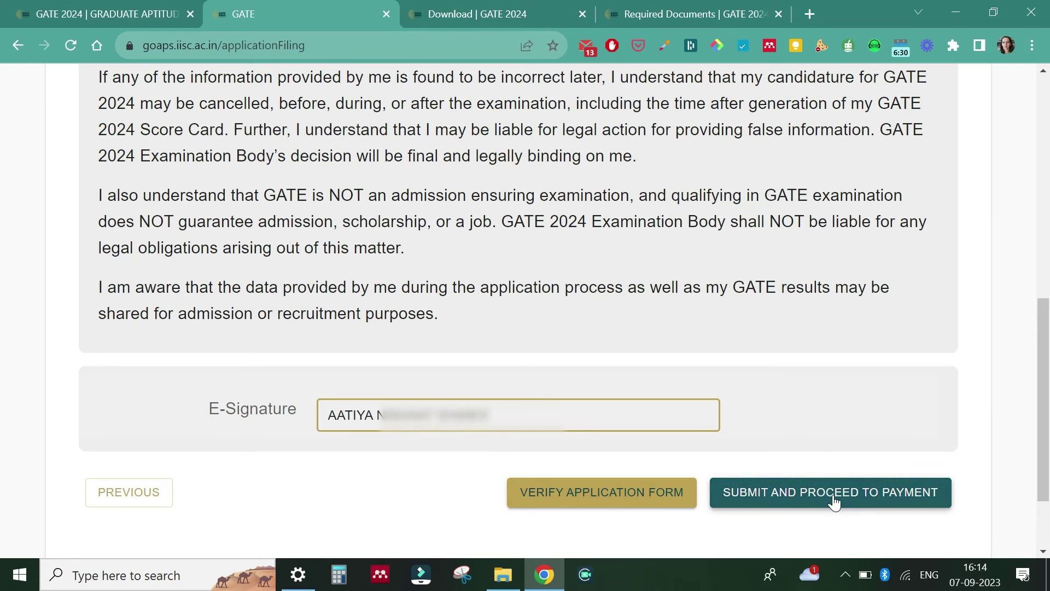
# Verify the application, then submit it for payment and confirm both Continue and Yes prompts.
pyautogui.click(809, 503)
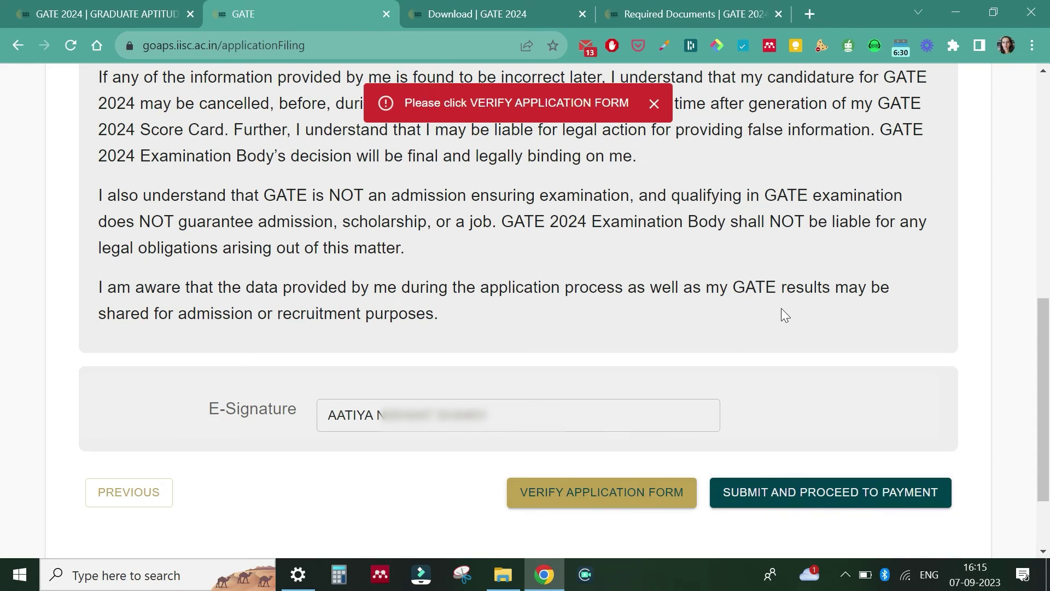
pyautogui.click(659, 496)
pyautogui.click(826, 492)
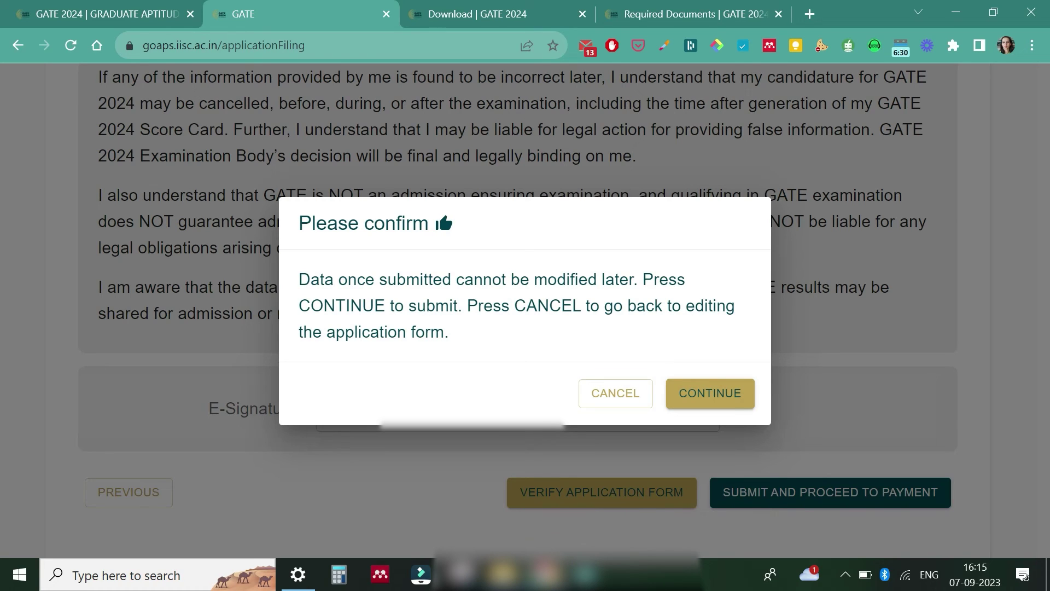
pyautogui.click(711, 394)
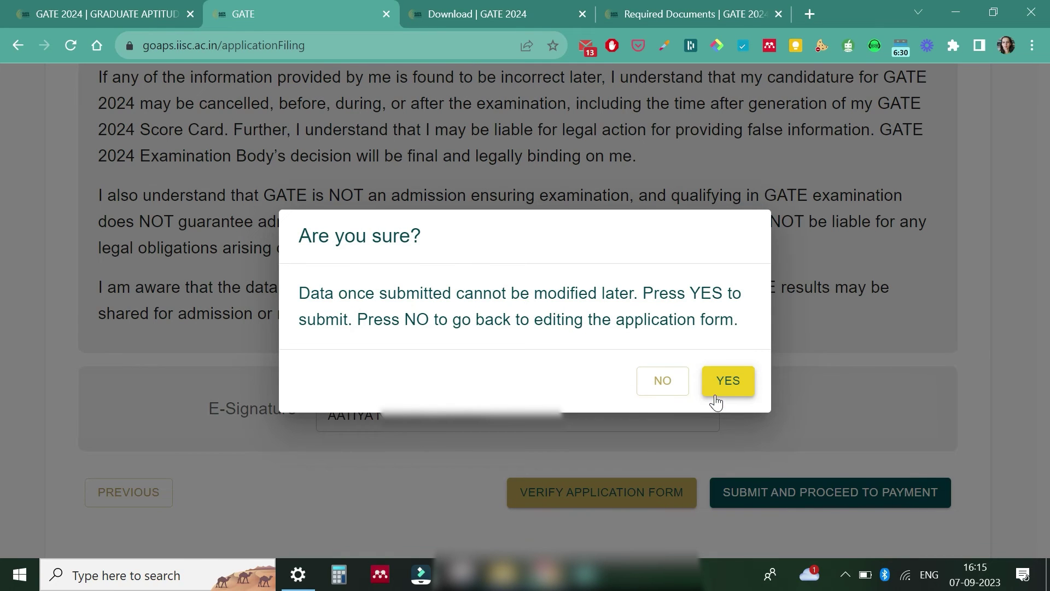
pyautogui.click(723, 386)
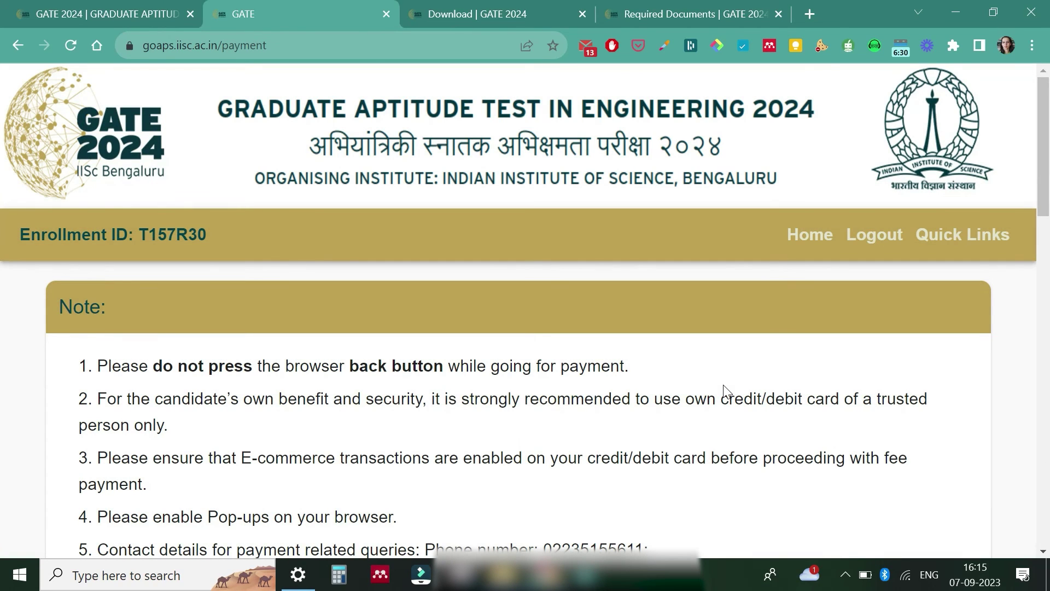
# Answer the 0 + 1 check with 1 and pay the ₹900 fee via CCAvenue.
pyautogui.moveTo(1044, 147); pyautogui.dragTo(1045, 209)
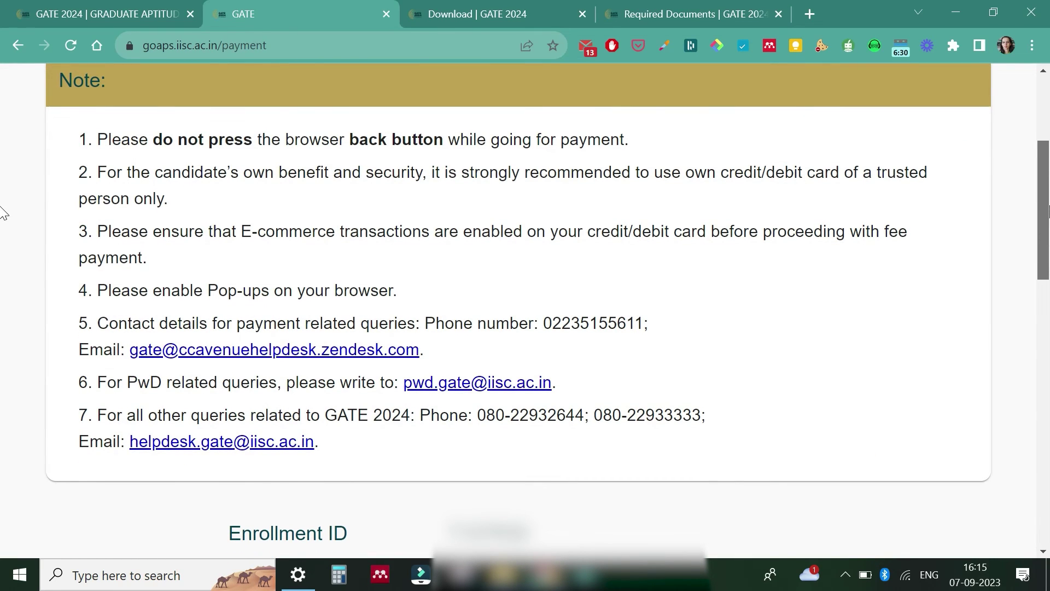
pyautogui.moveTo(1047, 211); pyautogui.dragTo(1040, 466)
pyautogui.click(486, 421)
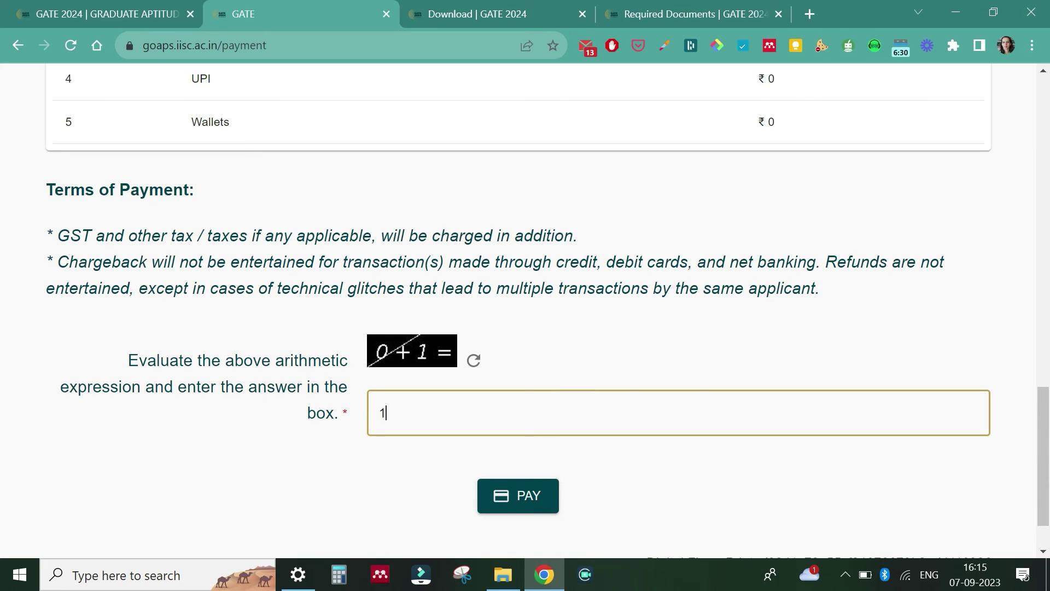
pyautogui.click(531, 499)
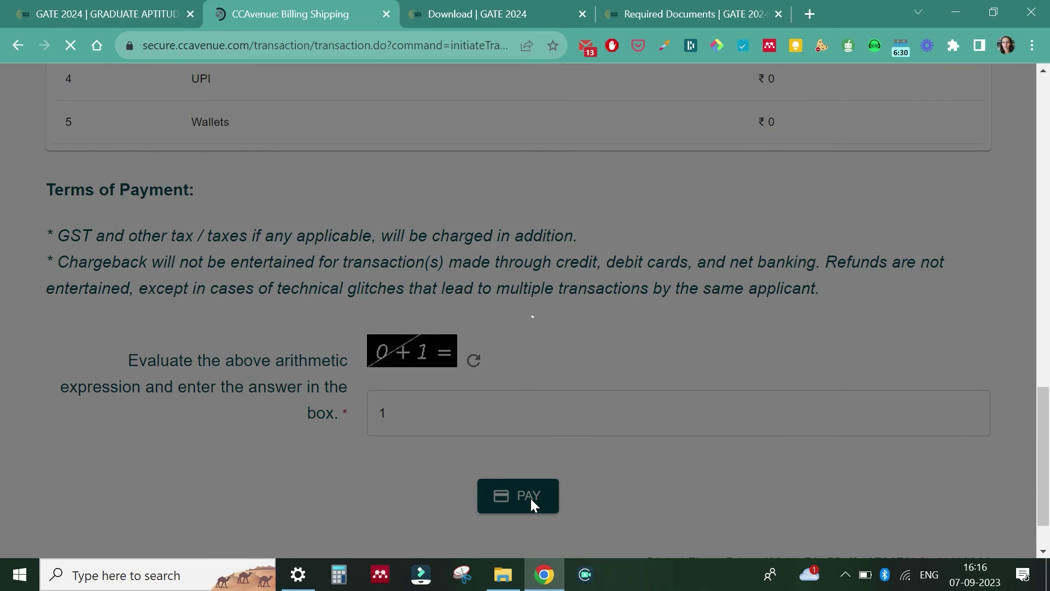
# Browse the Debit Cards, Net Banking, Paytm, Wallet and UPI payment options, then cancel.
pyautogui.scroll(-1, 1044, 206)
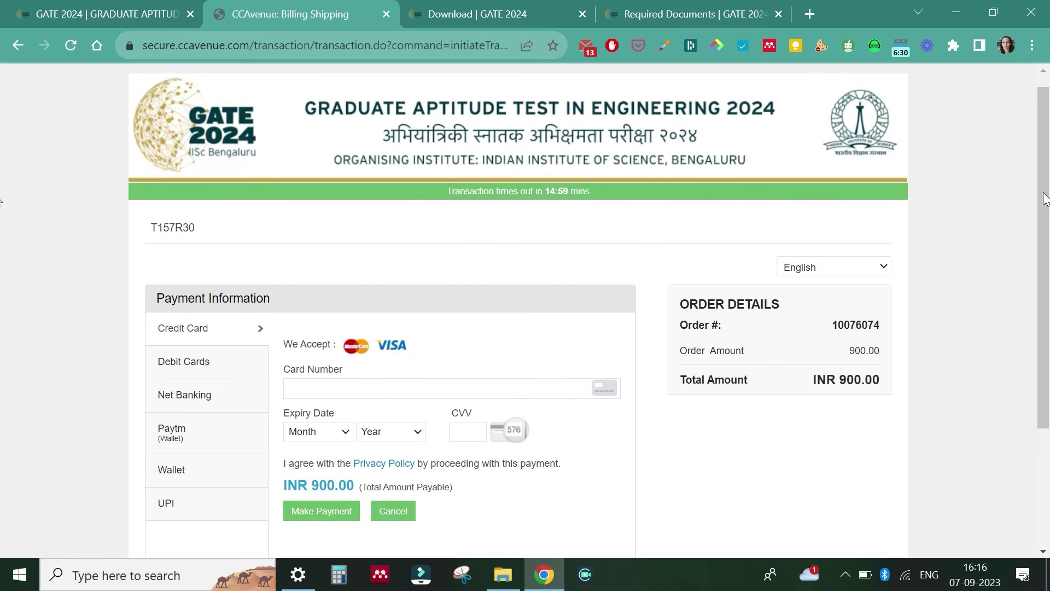
pyautogui.moveTo(1044, 205); pyautogui.dragTo(1020, 272)
pyautogui.click(181, 254)
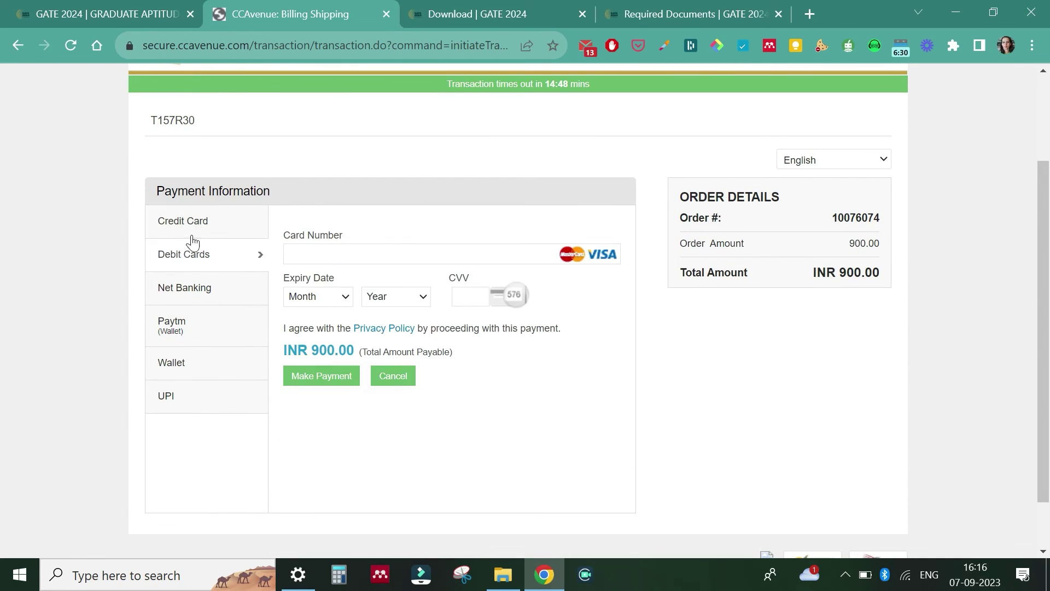
pyautogui.click(190, 289)
pyautogui.click(183, 327)
pyautogui.click(183, 365)
pyautogui.click(177, 402)
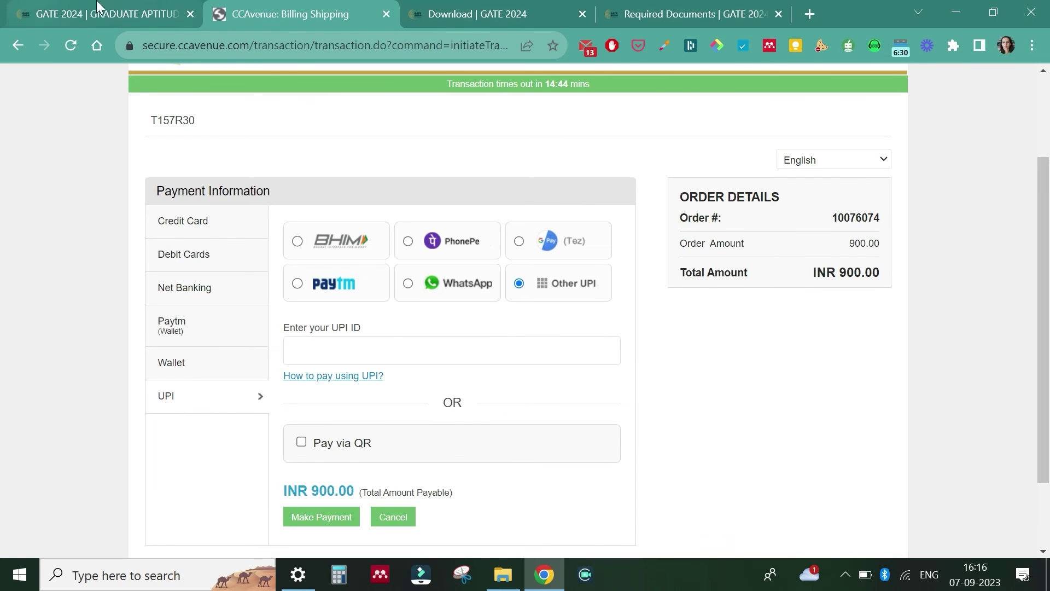
pyautogui.scroll(-2, 2, 328)
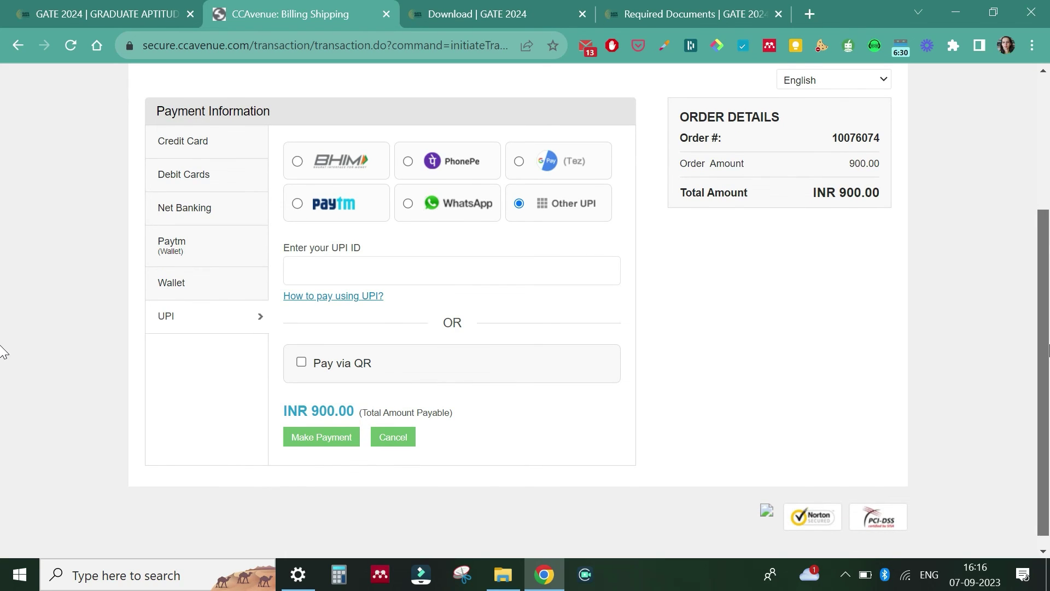
pyautogui.scroll(2, 3, 356)
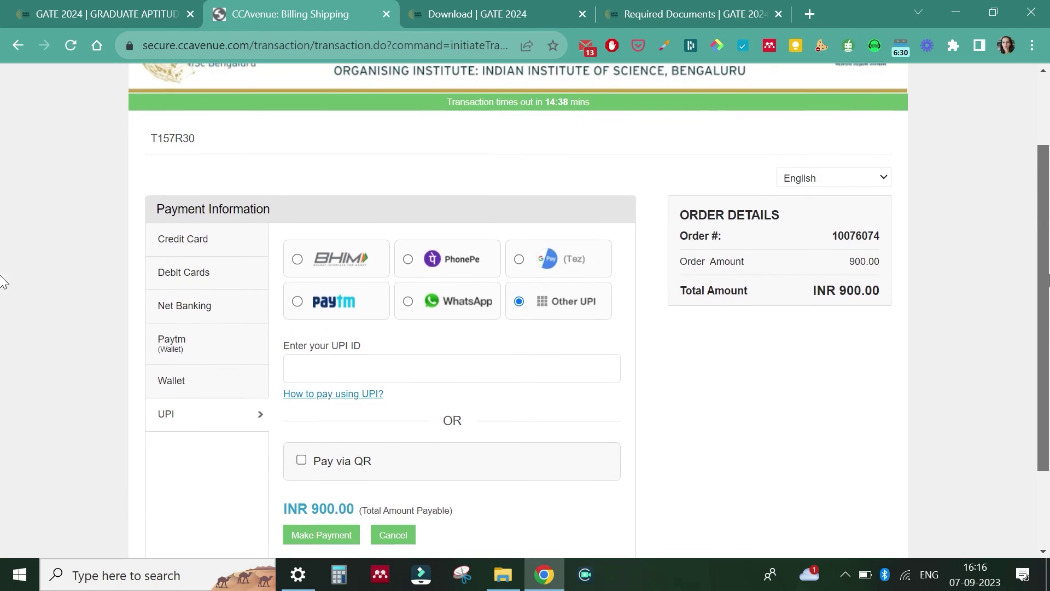
pyautogui.click(409, 543)
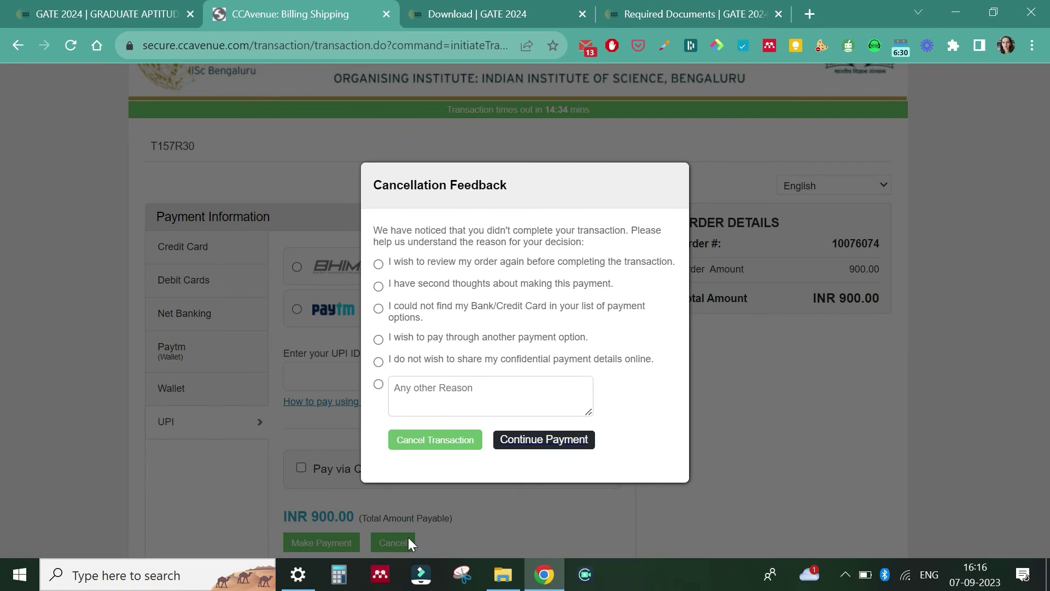
# Choose the order-review reason, cancel the transaction, and log out from the Payment Status page.
pyautogui.click(379, 264)
pyautogui.click(449, 444)
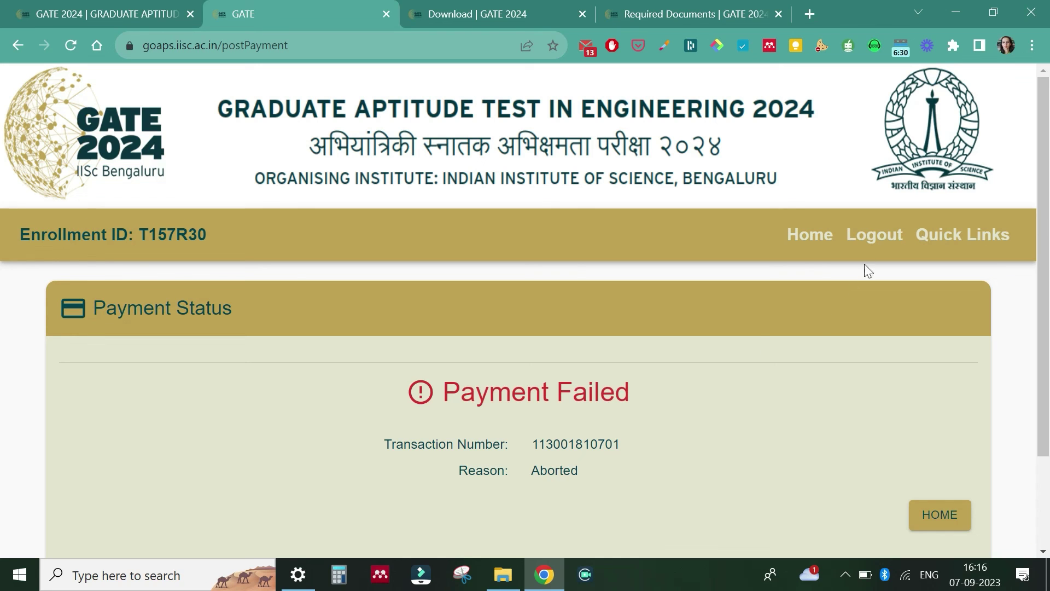
pyautogui.click(874, 235)
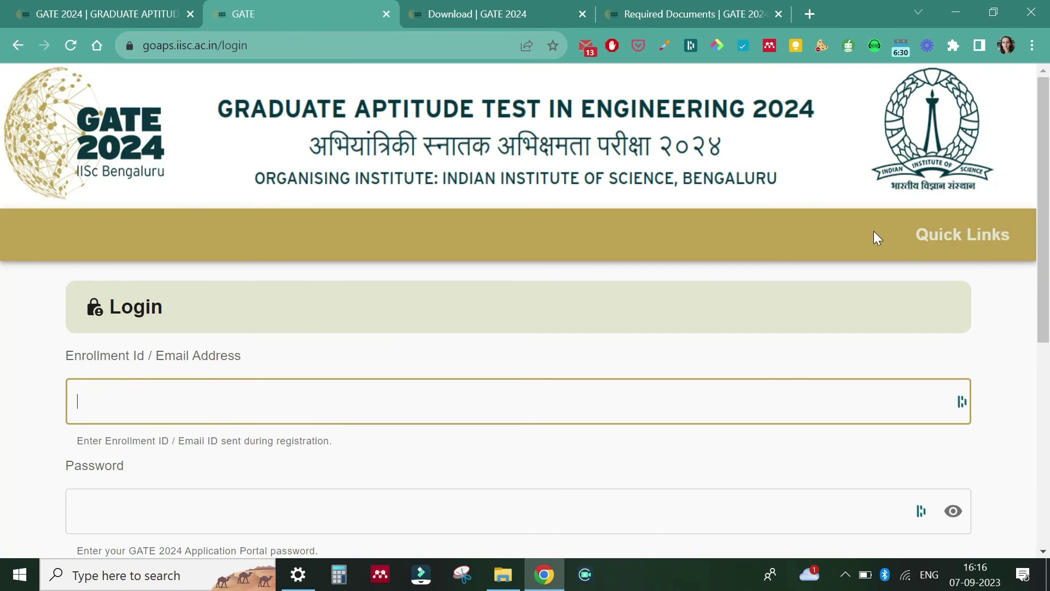